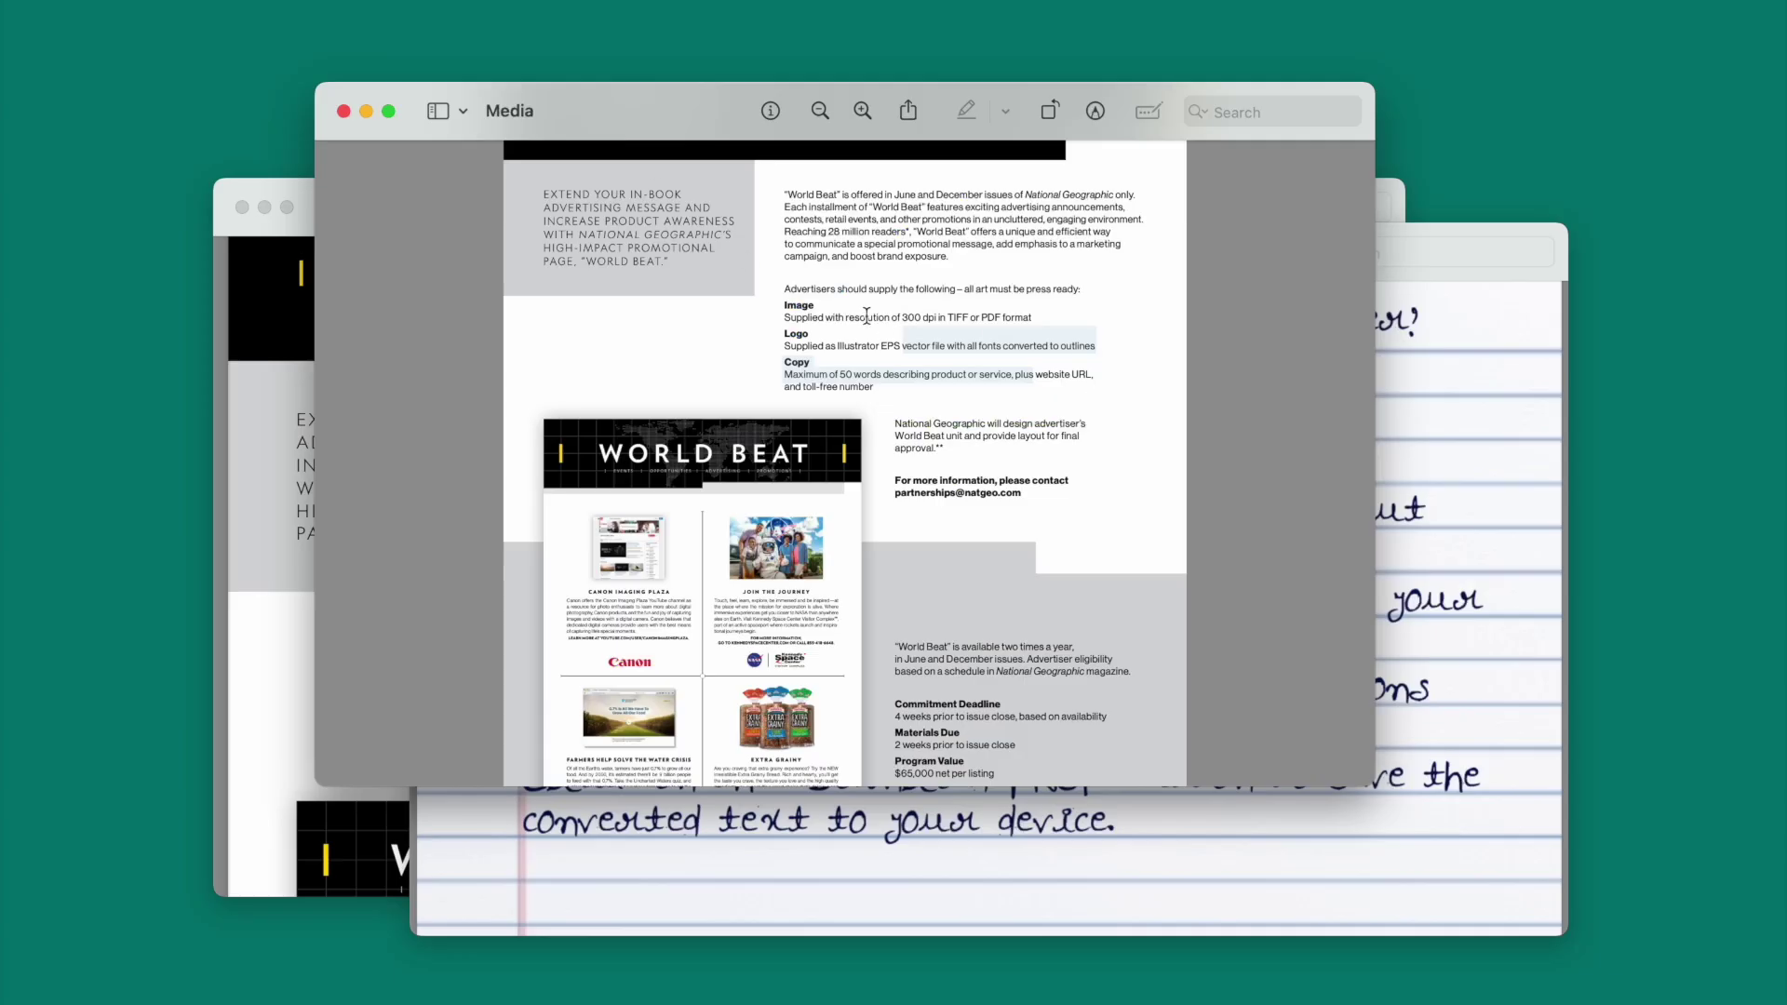
Step: Select the opening World Beat paragraphs, then raise scan.pdf and the handwritten note PDF in turn
{"action": "left_click_drag", "start_coordinate": [785, 194], "coordinate": [1001, 315]}
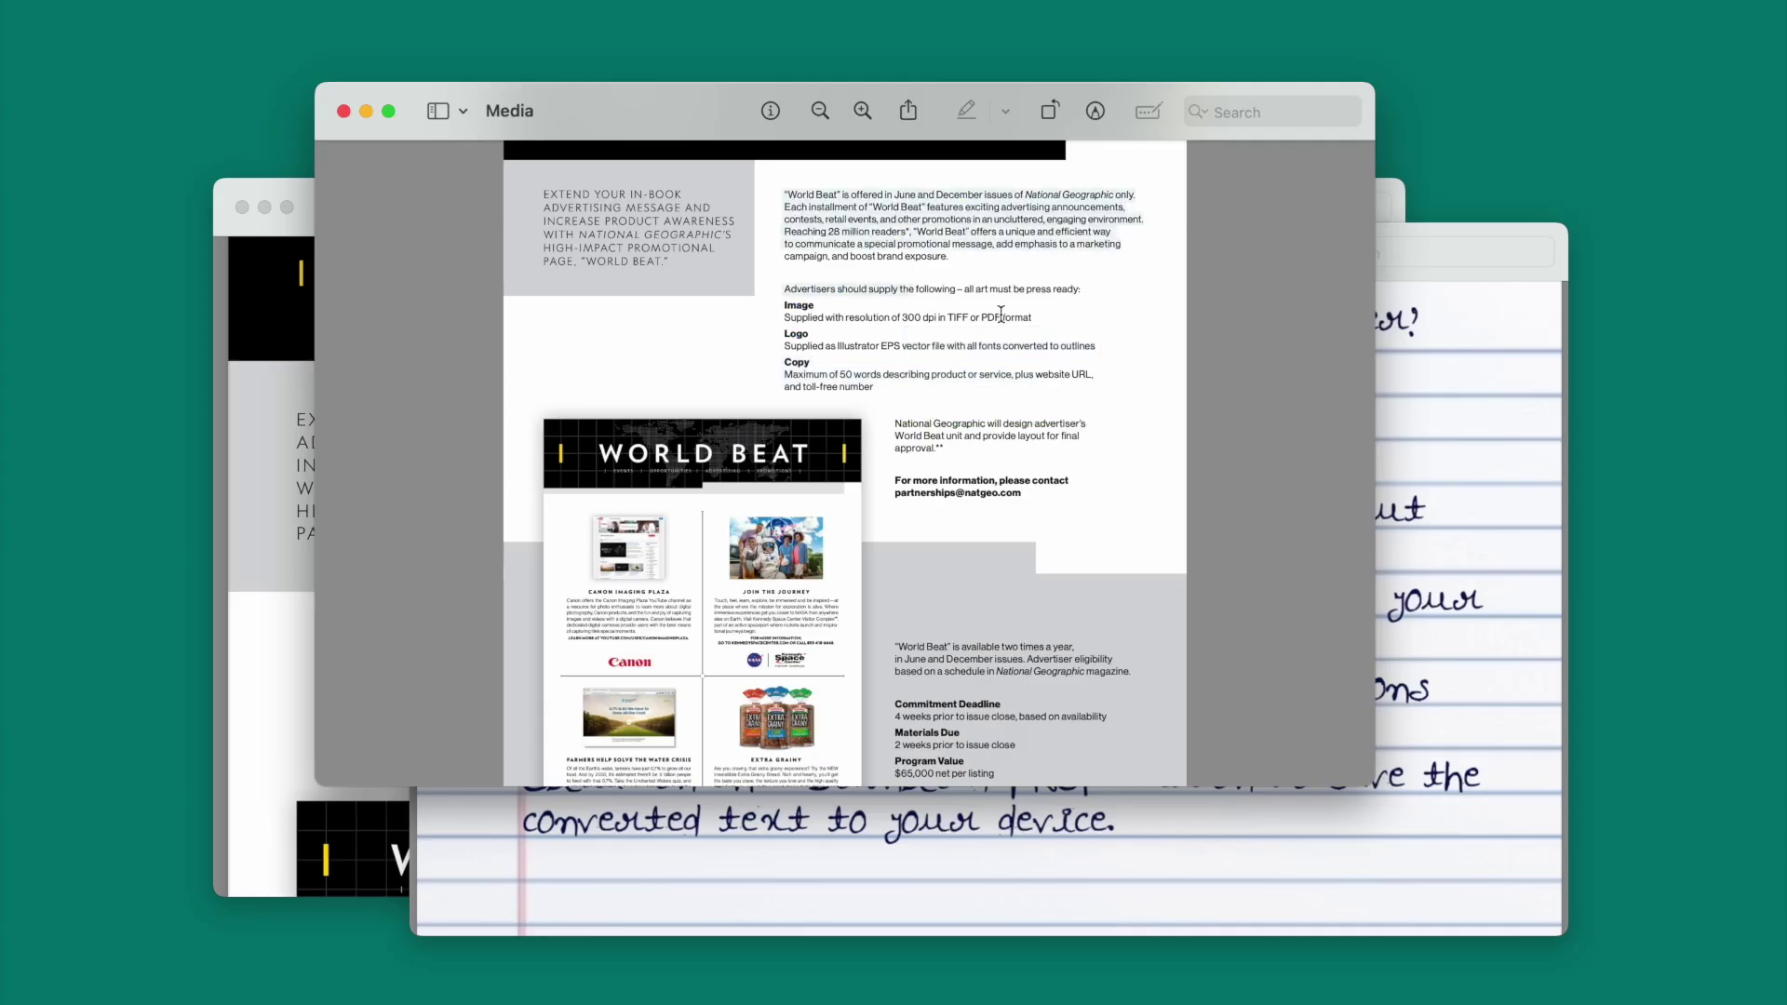
{"action": "left_click", "coordinate": [303, 216]}
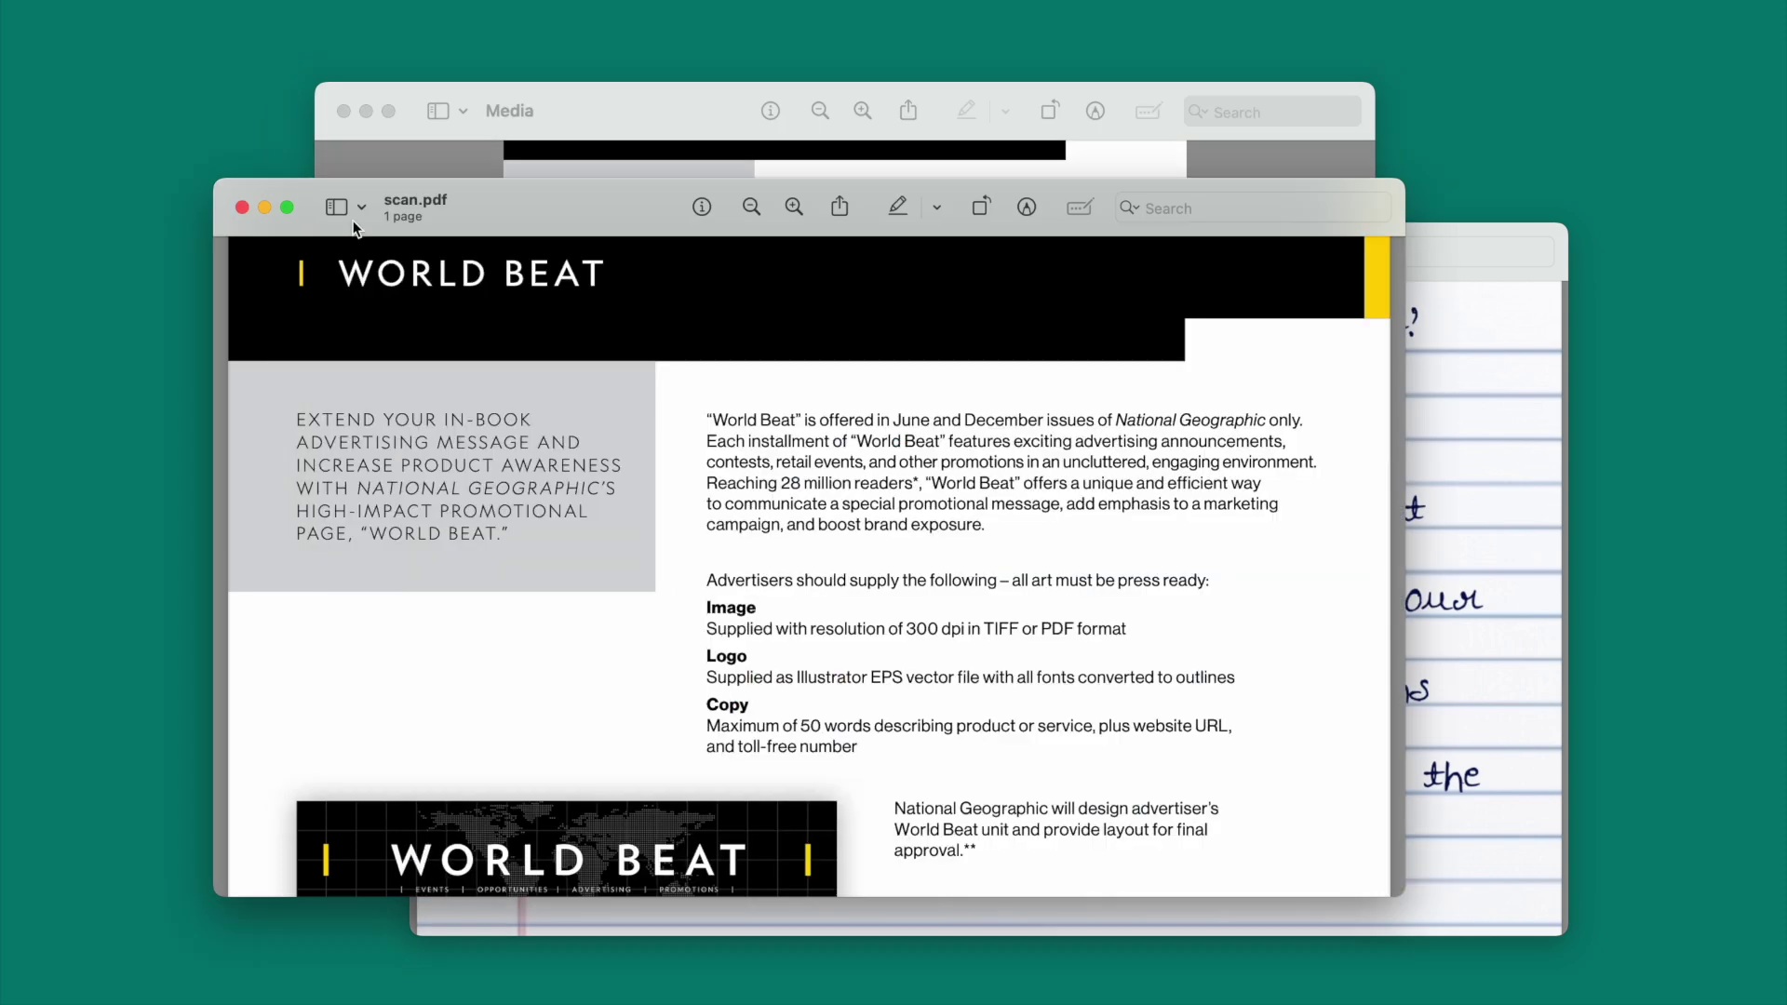
{"action": "left_click", "coordinate": [1487, 471]}
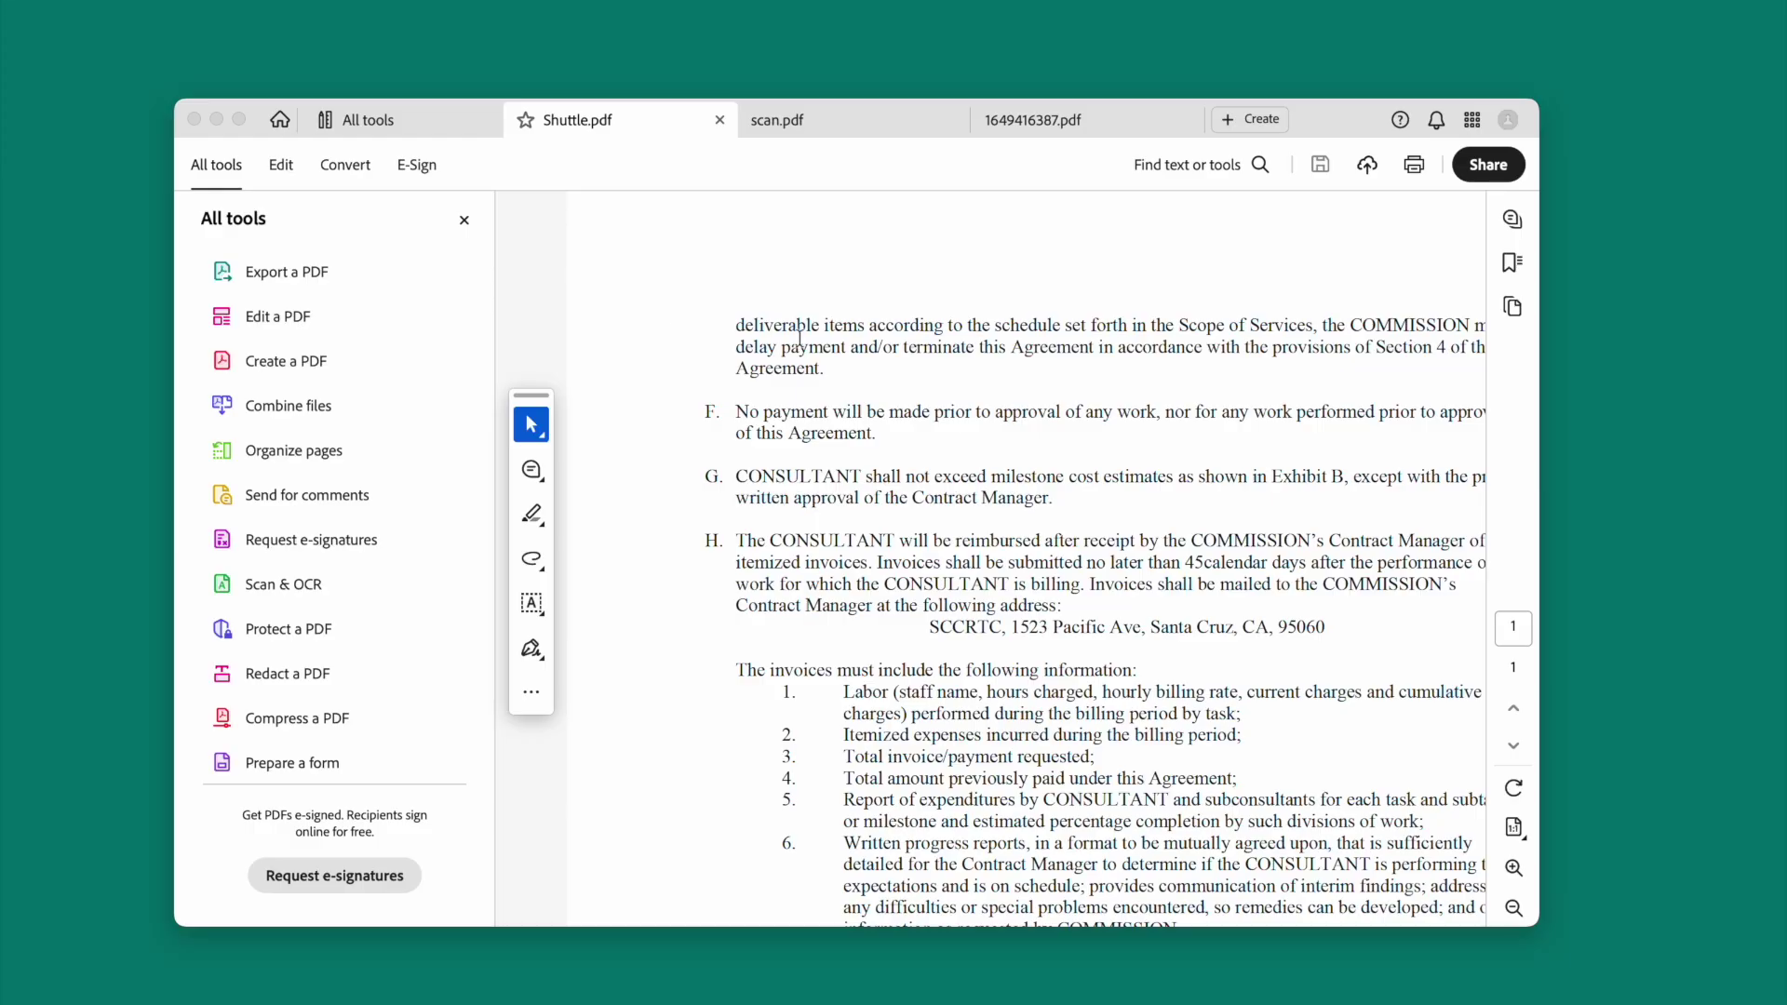
Step: View scan.pdf and the handwritten note, browse the All tools catalogue, then return to Home
{"action": "left_click", "coordinate": [828, 121]}
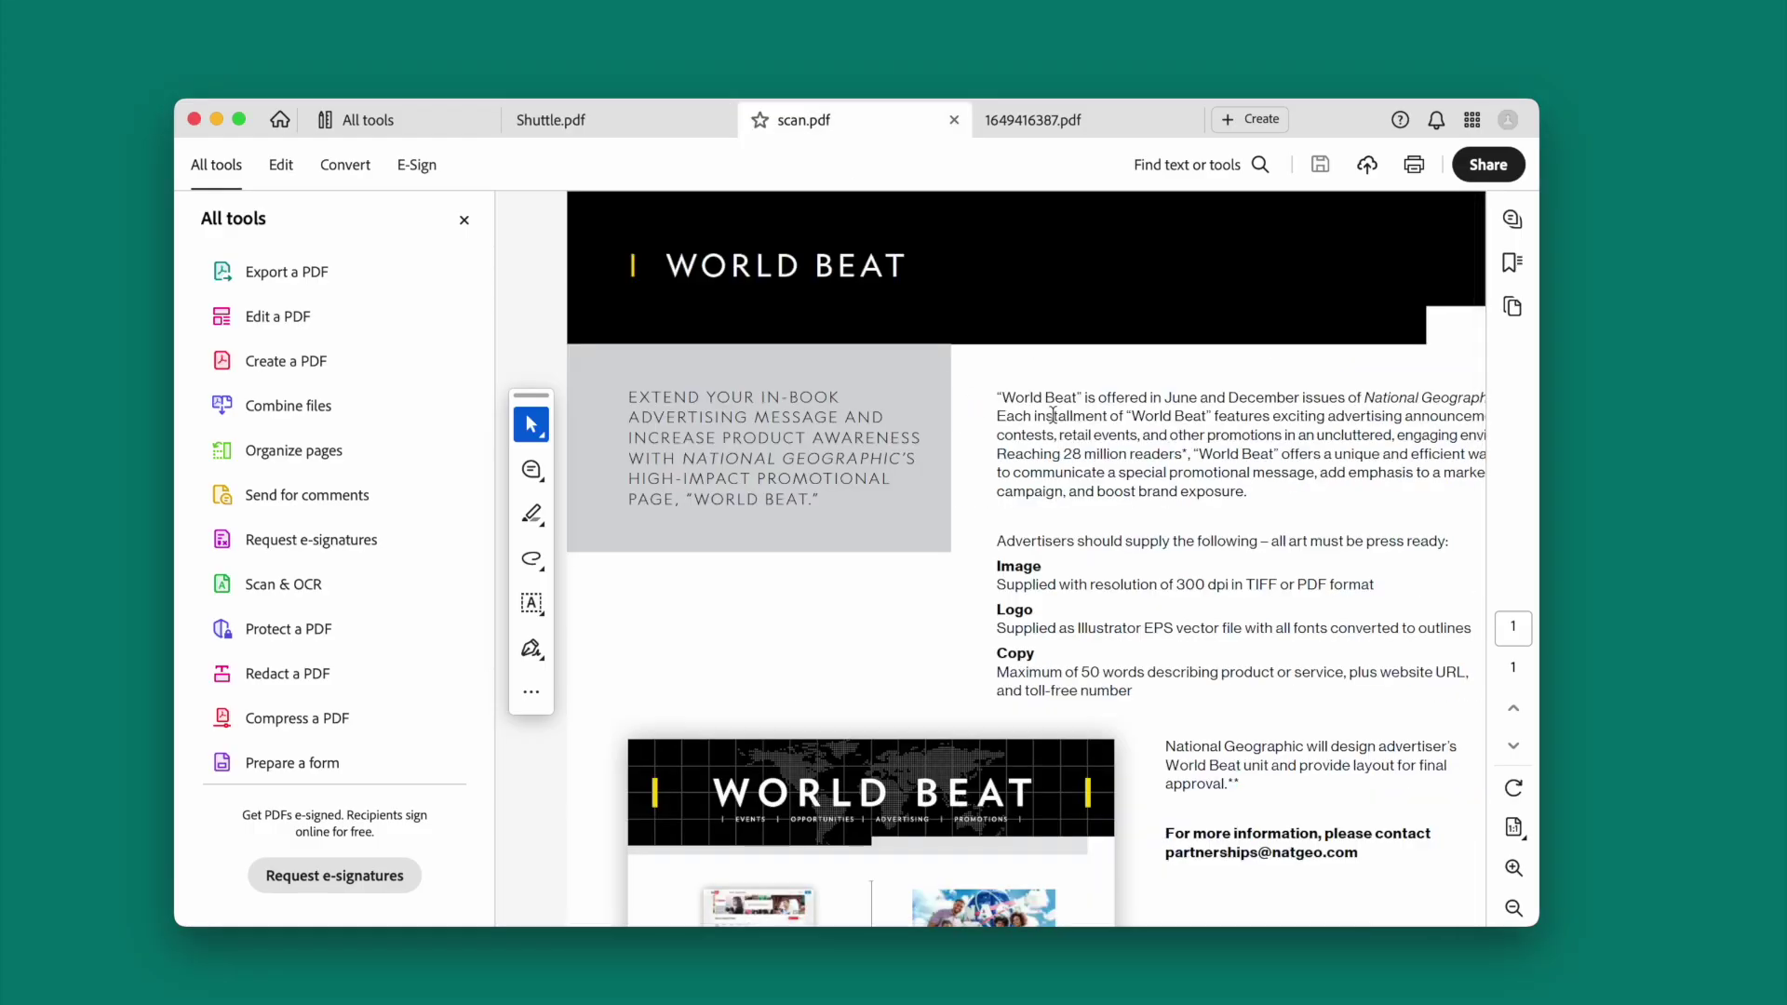
{"action": "left_click", "coordinate": [1050, 116]}
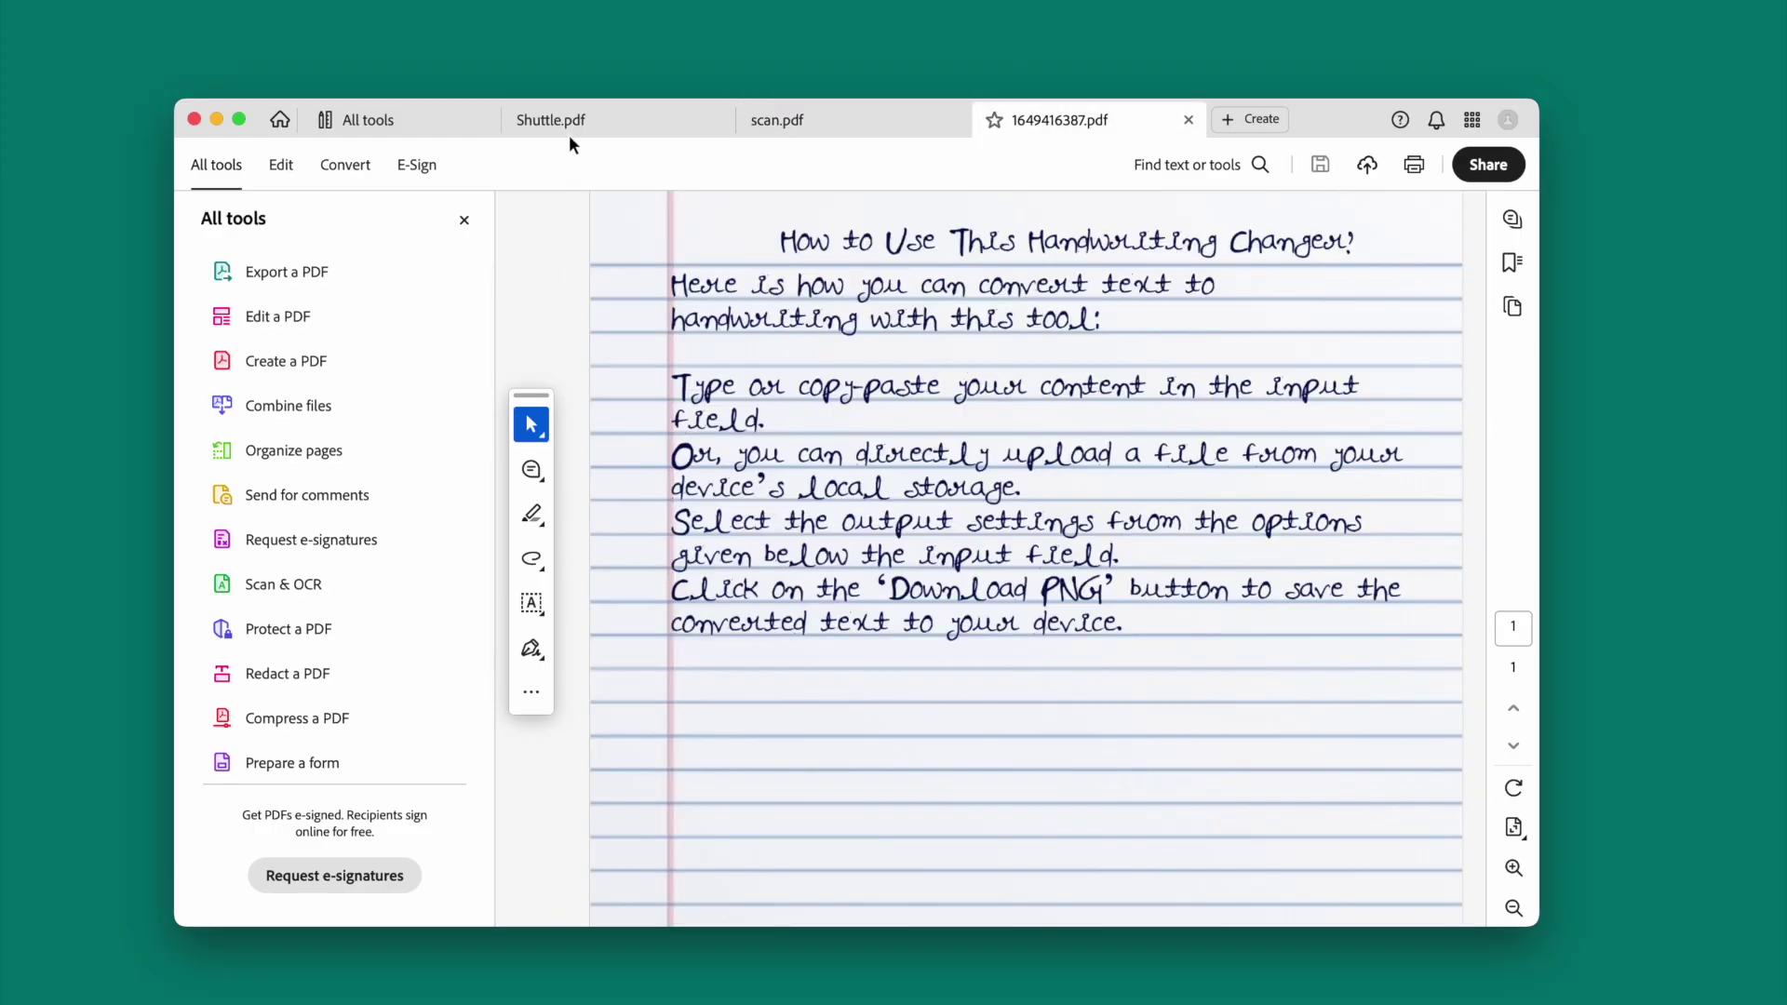
{"action": "left_click", "coordinate": [392, 116]}
{"action": "scroll", "coordinate": [948, 460], "scroll_direction": "down", "scroll_amount": 9}
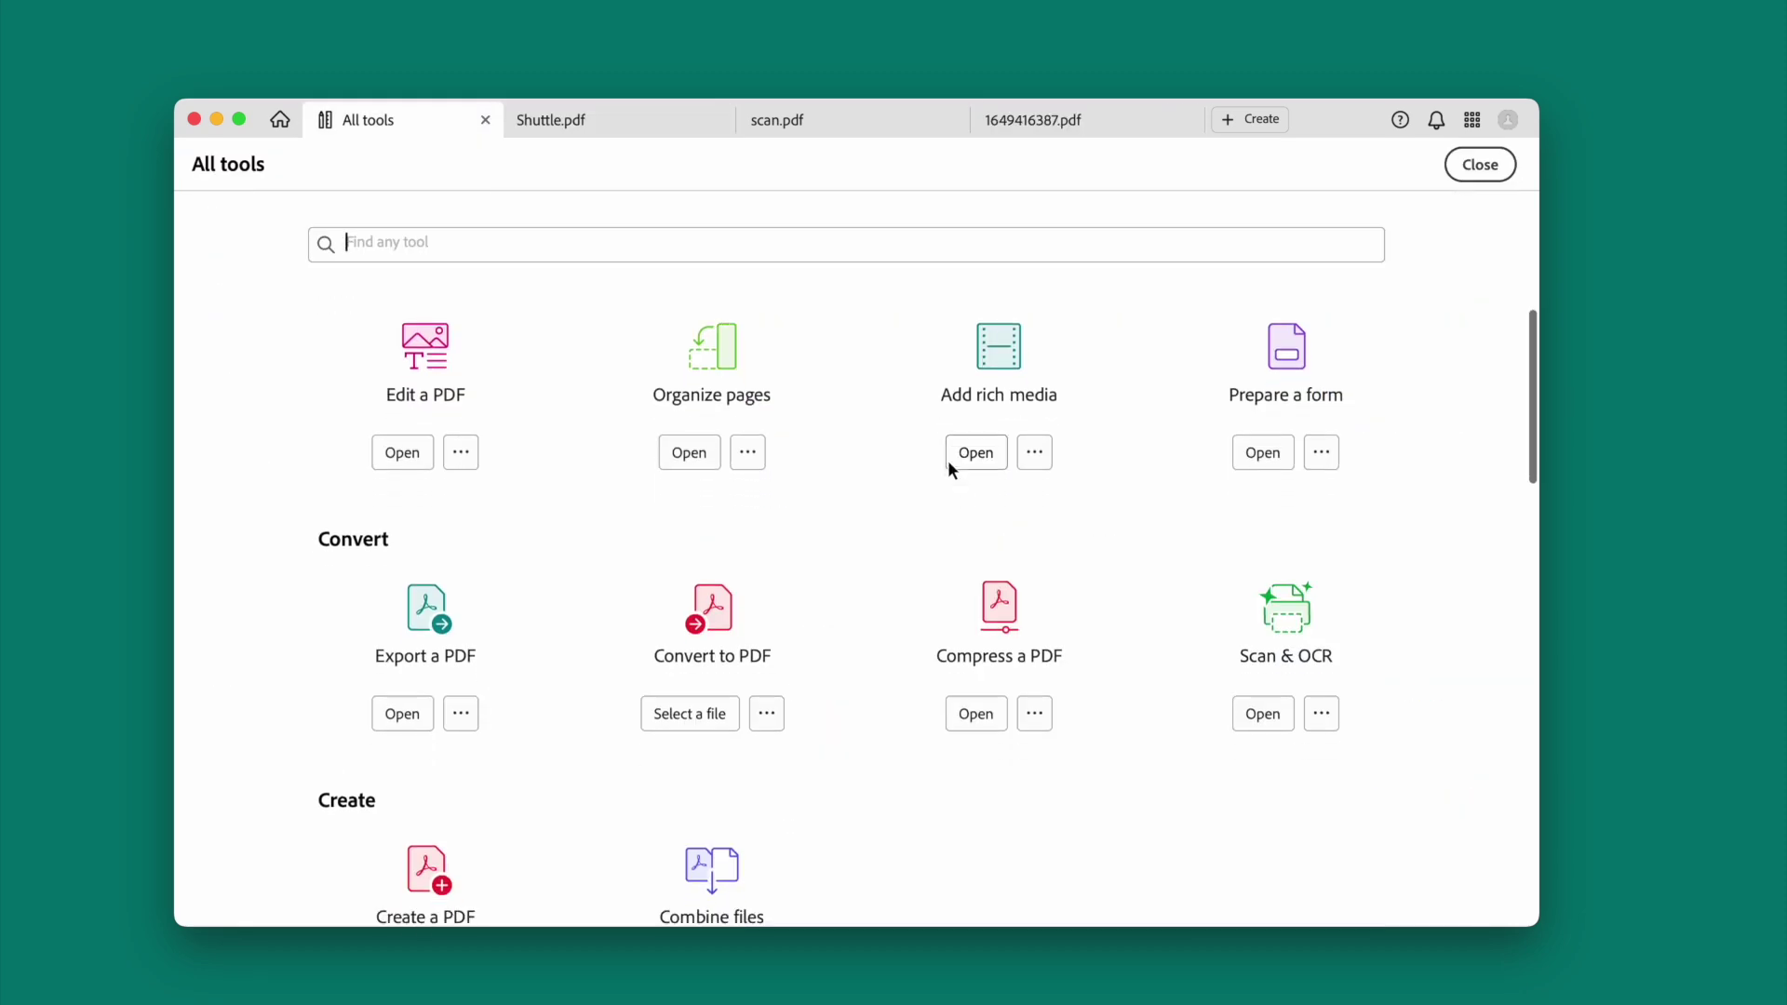
{"action": "scroll", "coordinate": [948, 460], "scroll_direction": "down", "scroll_amount": 10}
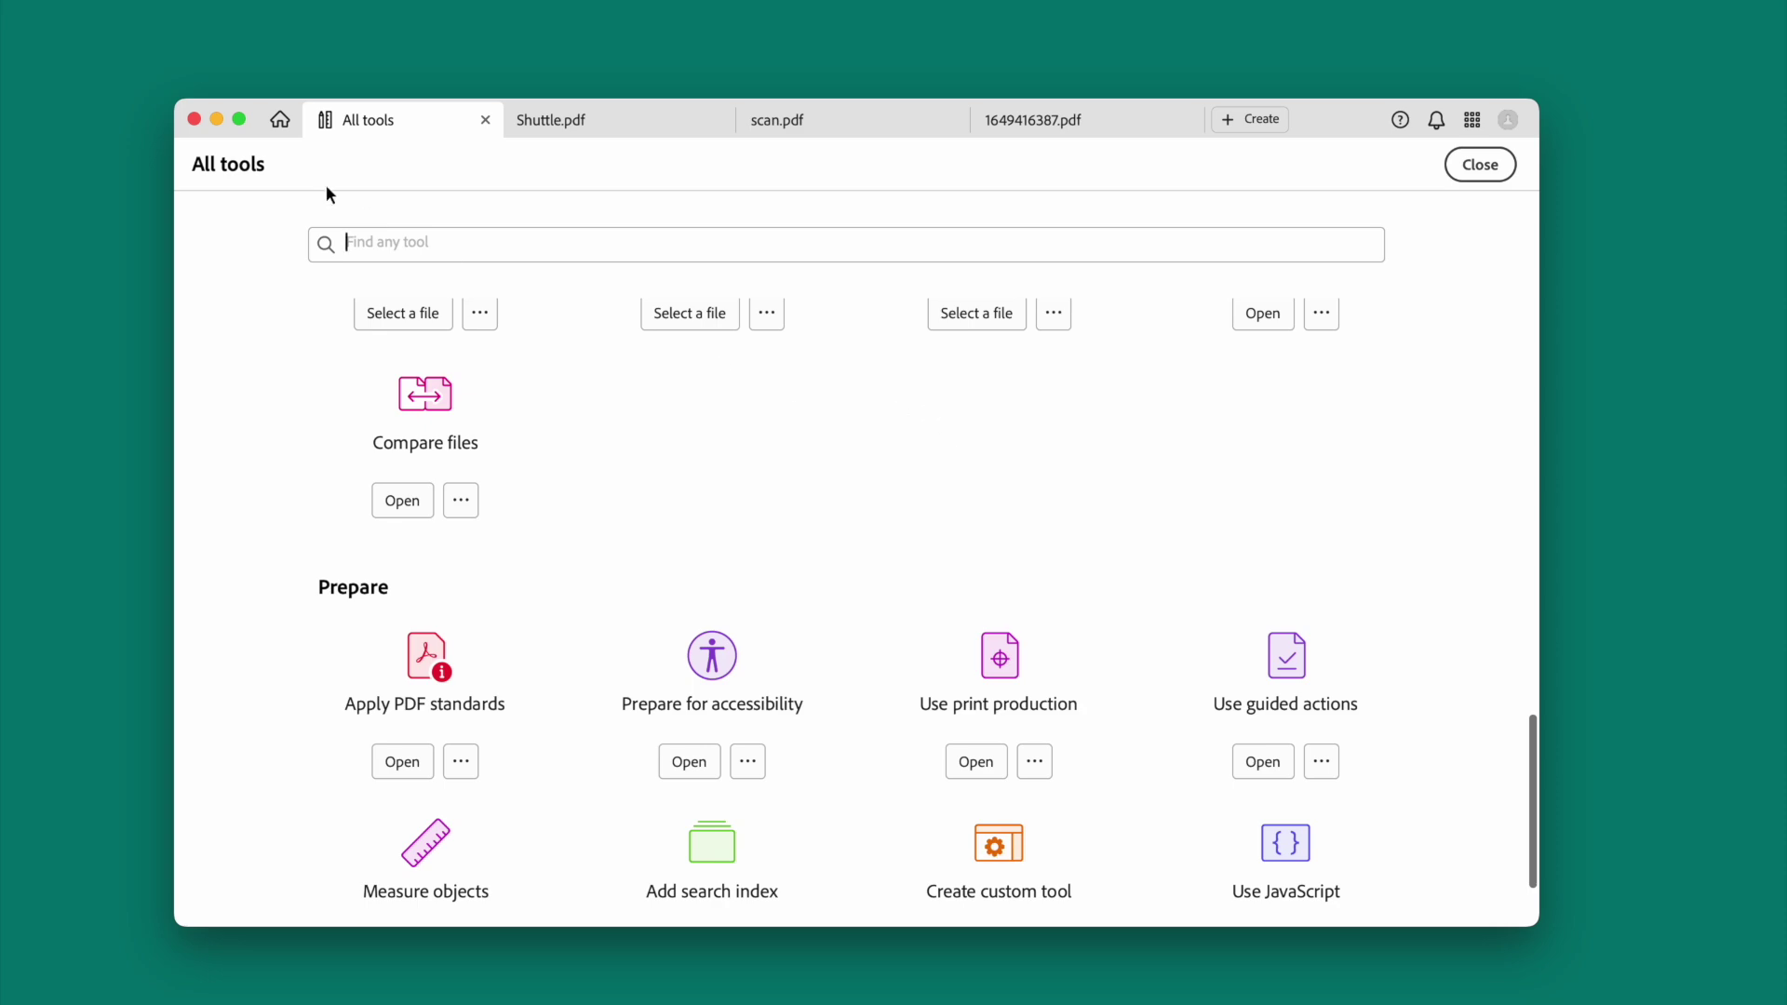
{"action": "left_click", "coordinate": [279, 119]}
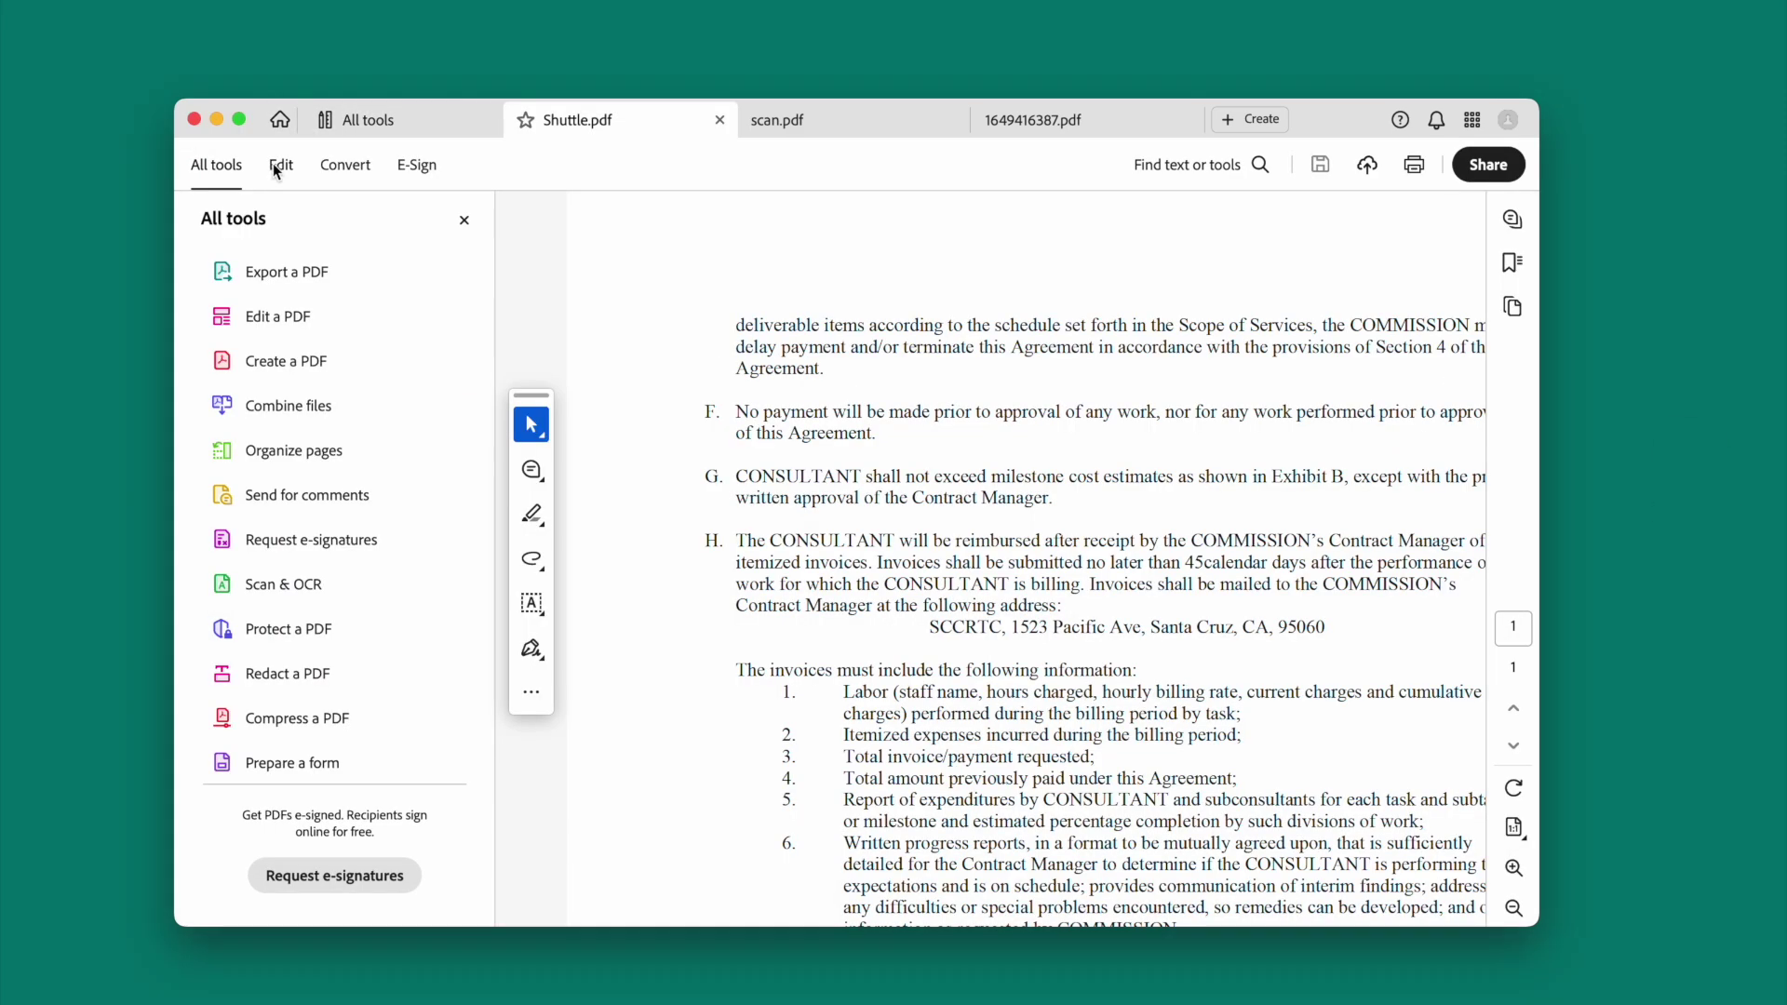
Step: In Edit mode, delete list items 6 and 7 and the address line from Shuttle.pdf
{"action": "left_click", "coordinate": [272, 164]}
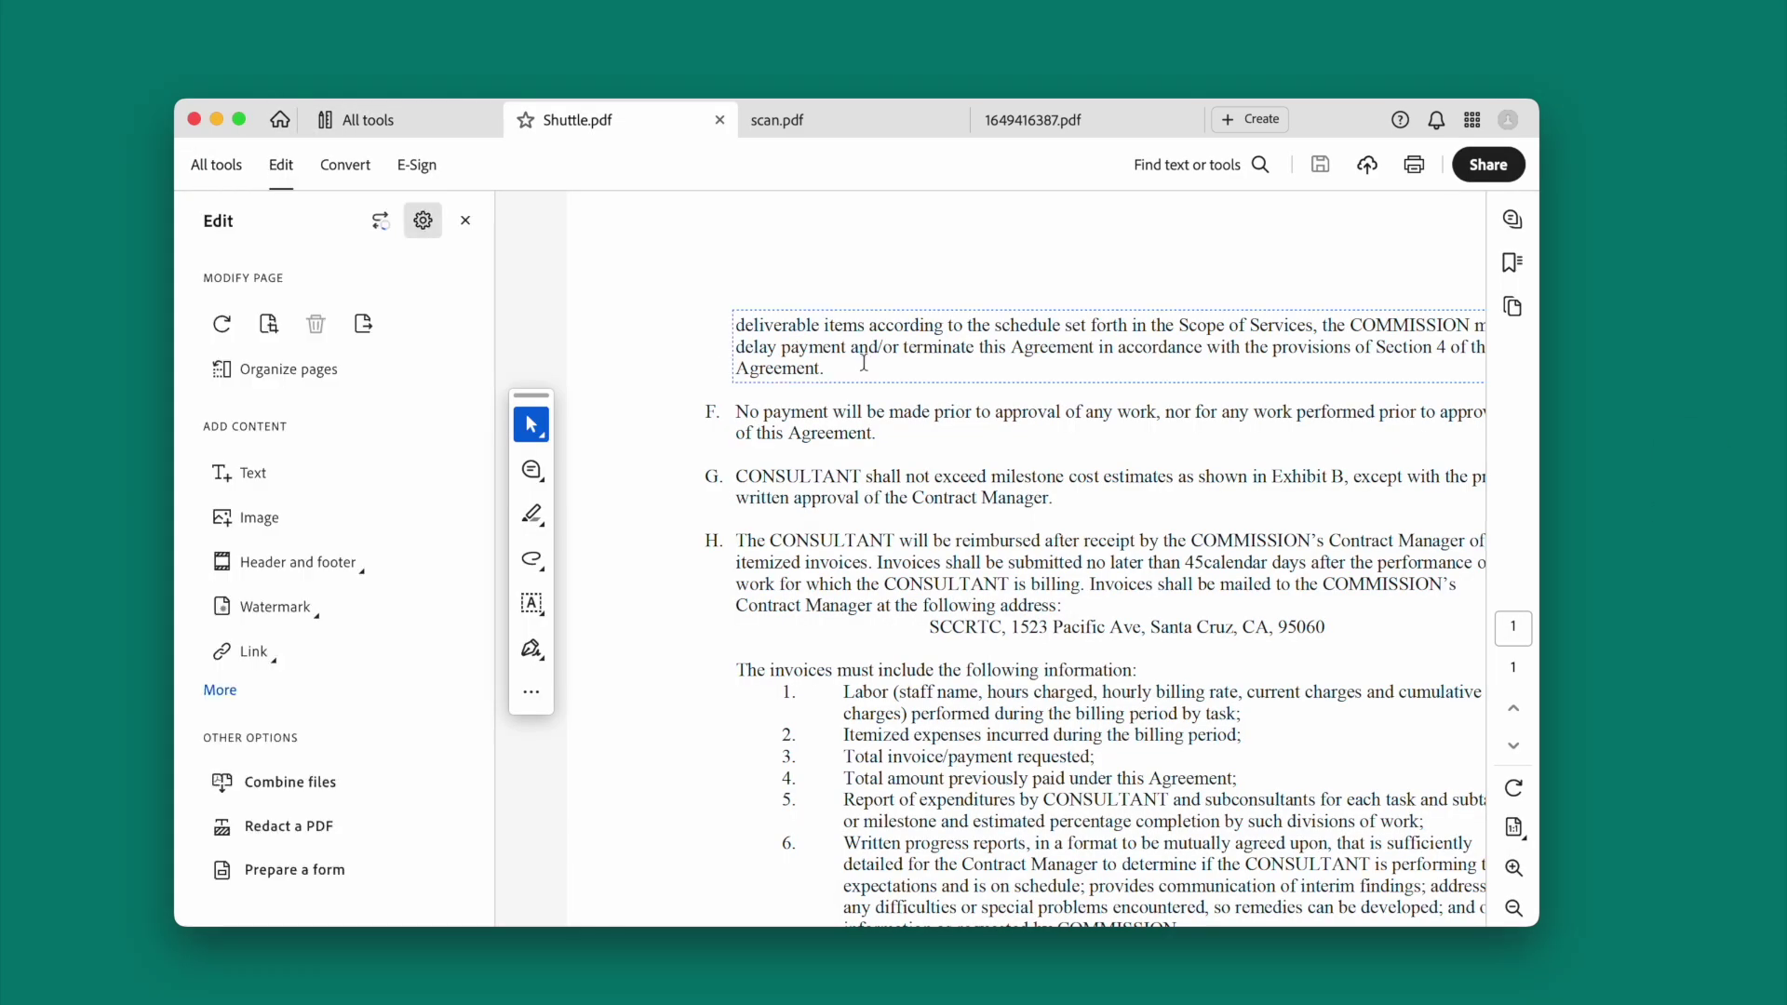
{"action": "left_click", "coordinate": [1059, 538]}
{"action": "scroll", "coordinate": [1059, 538], "scroll_direction": "down", "scroll_amount": 3}
{"action": "left_click_drag", "start_coordinate": [1357, 732], "coordinate": [802, 618]}
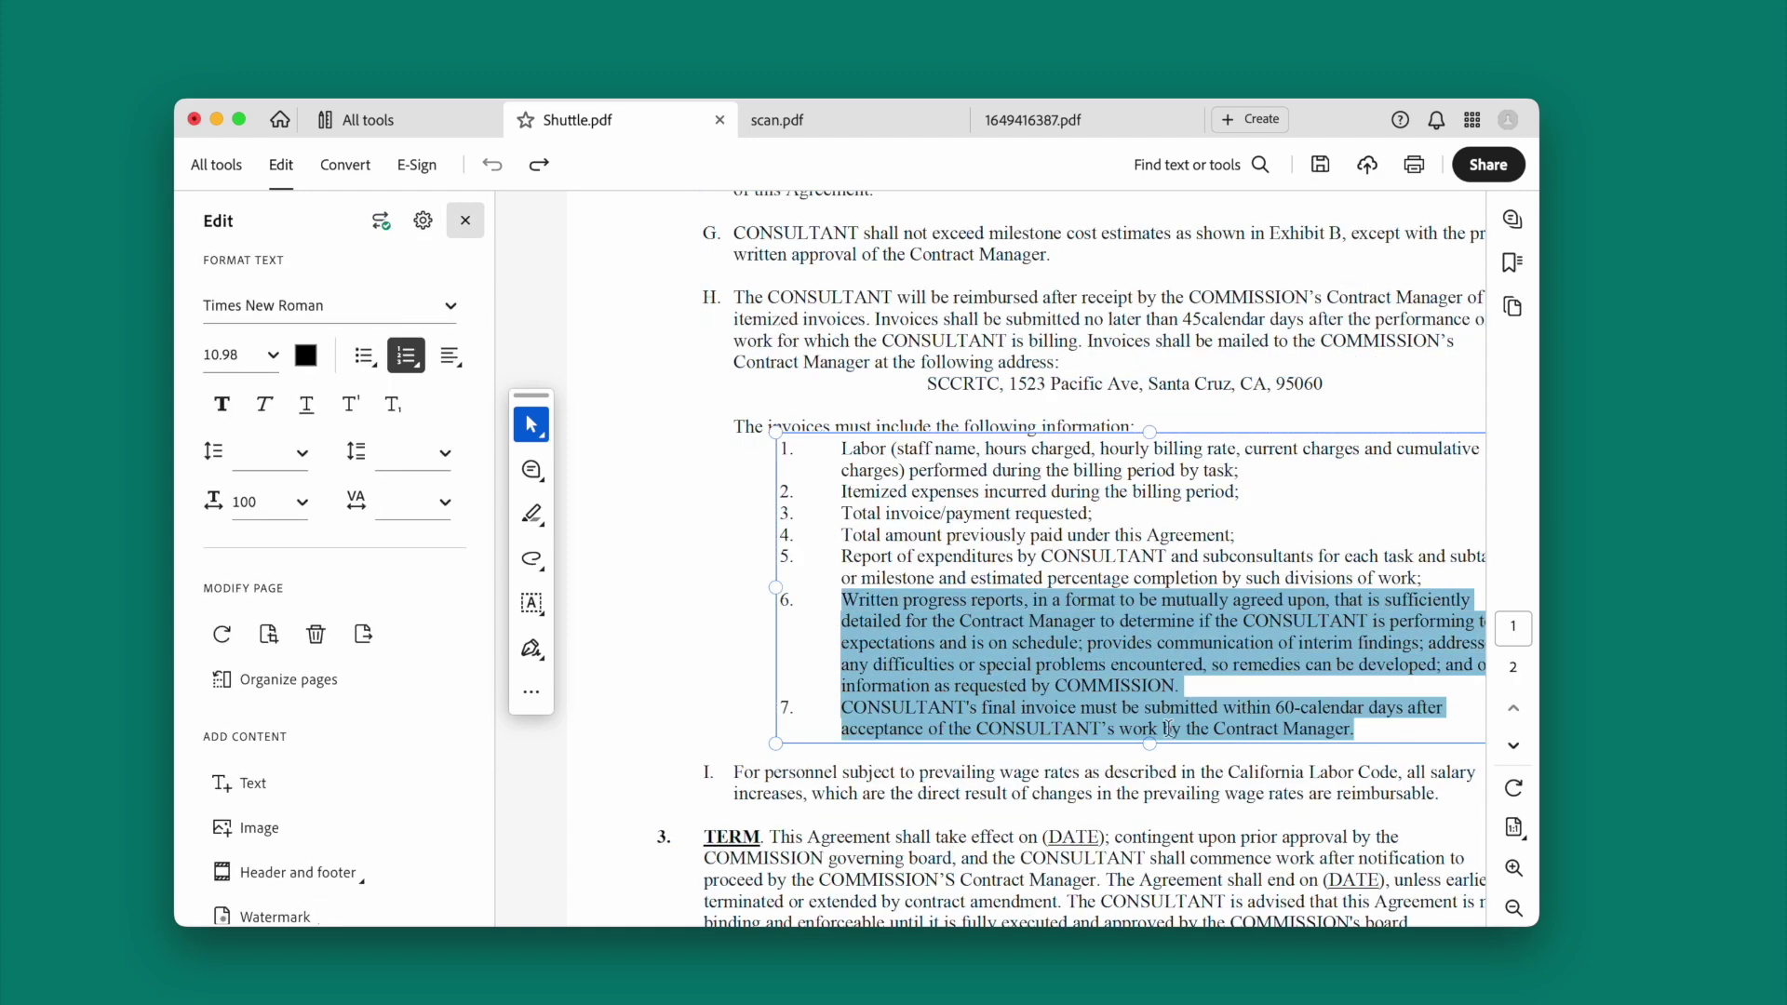
{"action": "key", "text": "BackSpace"}
{"action": "key", "text": "BackSpace"}
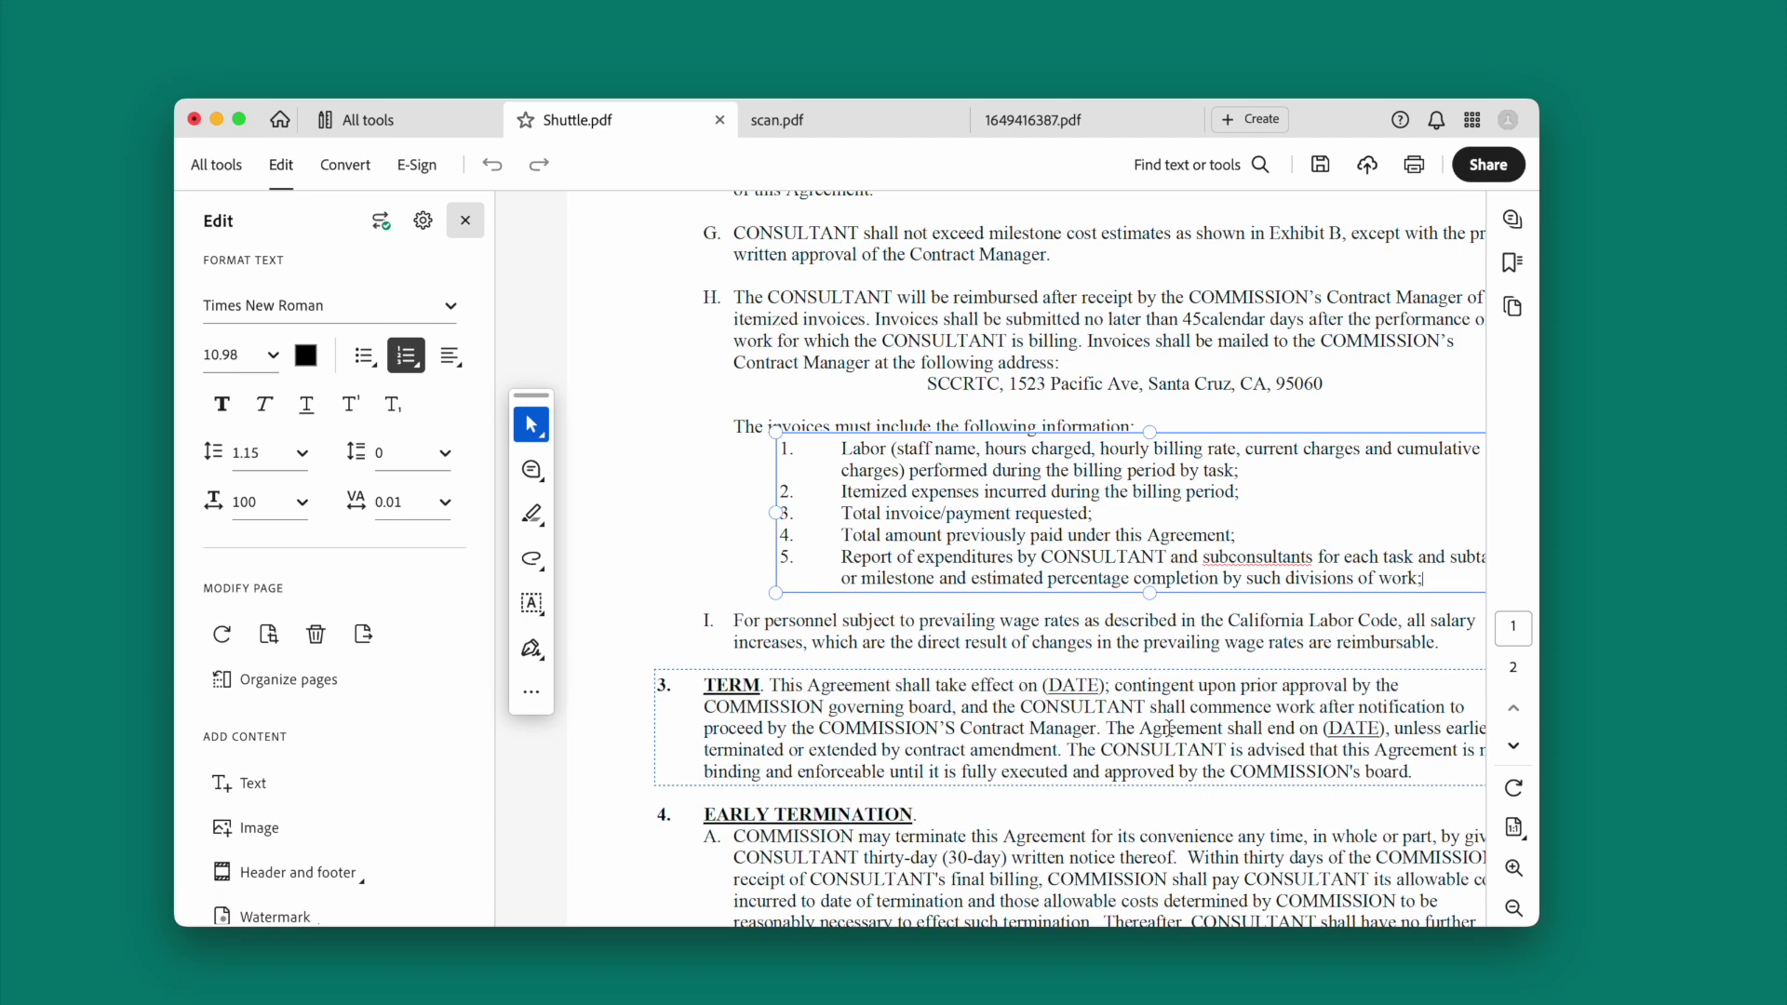
{"action": "scroll", "coordinate": [928, 437], "scroll_direction": "up", "scroll_amount": 2}
{"action": "left_click_drag", "start_coordinate": [917, 438], "coordinate": [1305, 446]}
{"action": "key", "text": "BackSpace"}
Step: Add item I reading 'here we add a new line' after 'address:' under paragraph H
{"action": "scroll", "coordinate": [1052, 559], "scroll_direction": "up", "scroll_amount": 4}
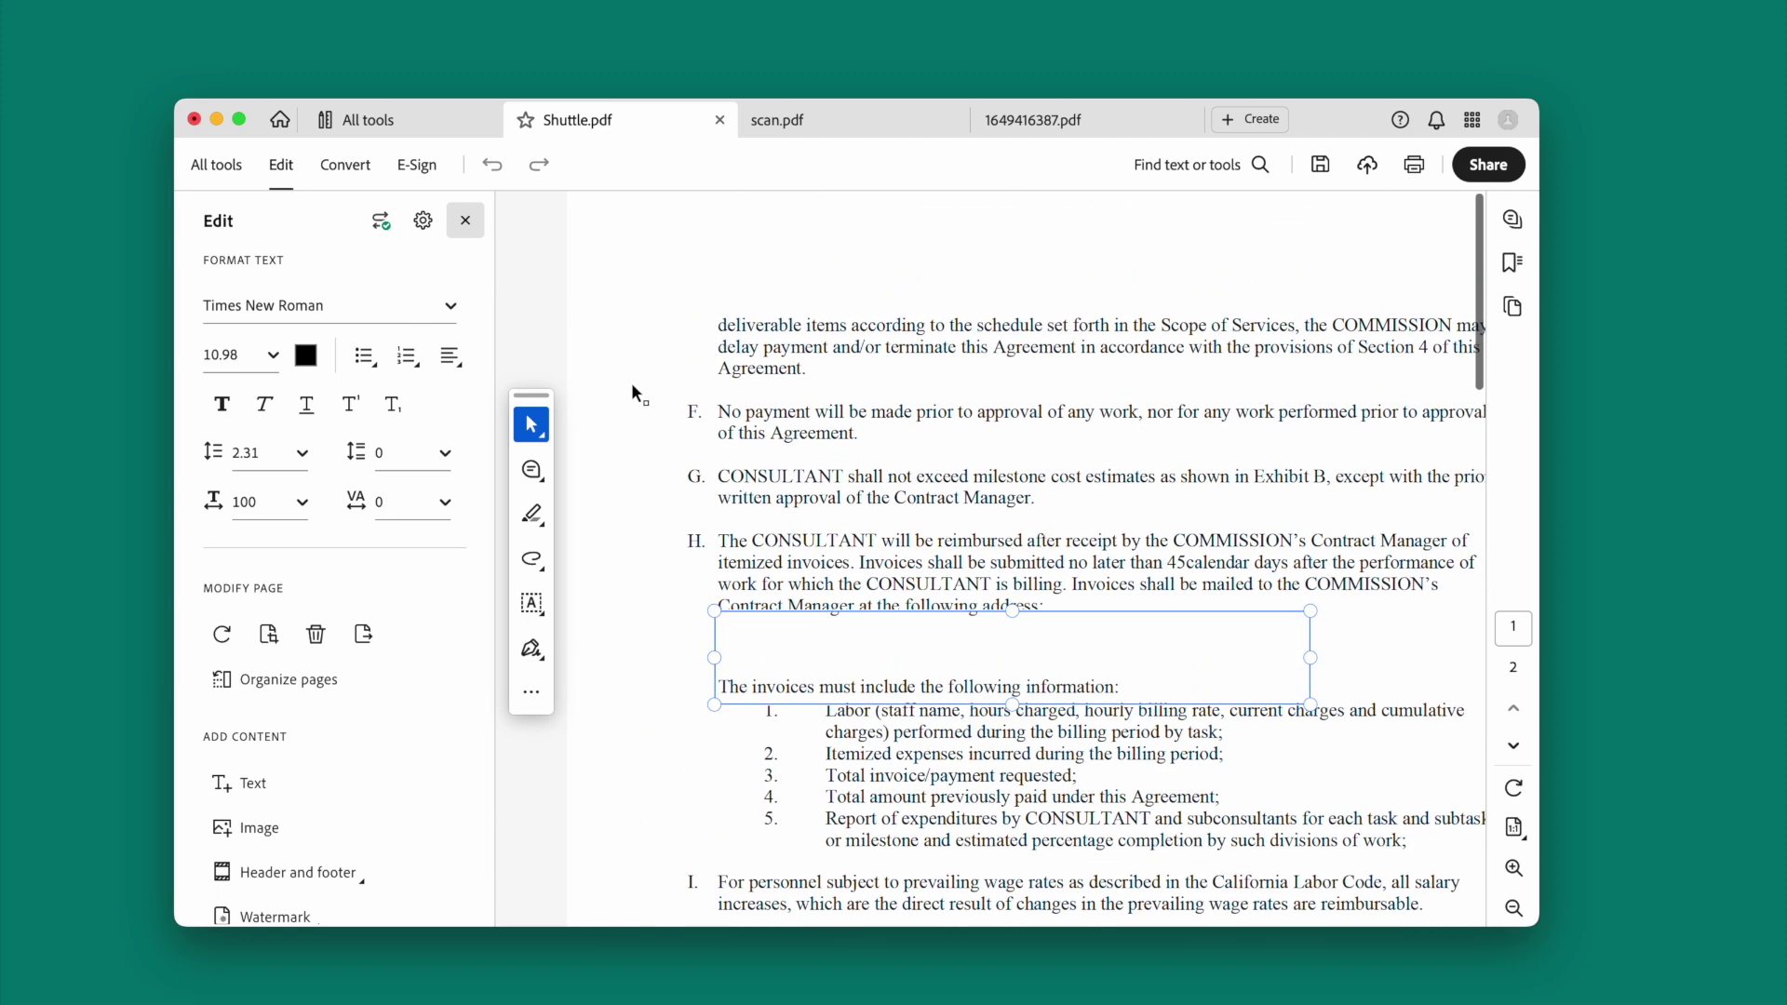
{"action": "left_click", "coordinate": [1052, 606]}
{"action": "left_click", "coordinate": [1052, 606]}
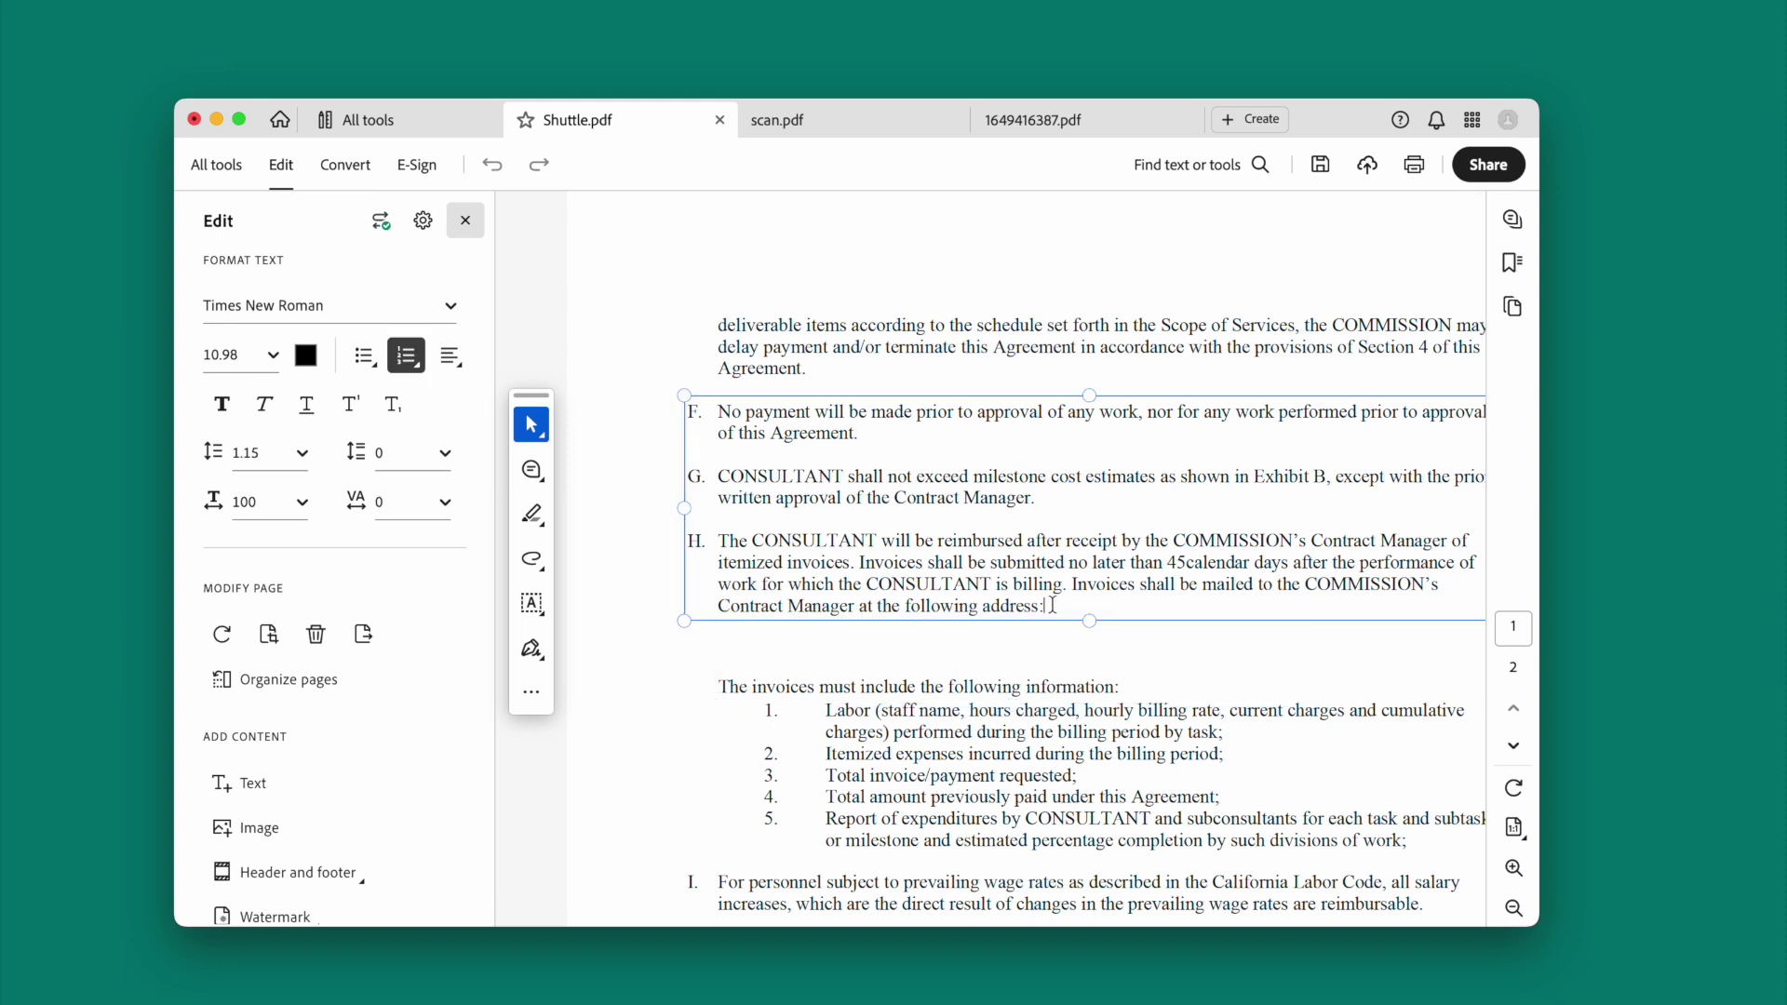
{"action": "key", "text": "Return"}
{"action": "type", "text": "here we"}
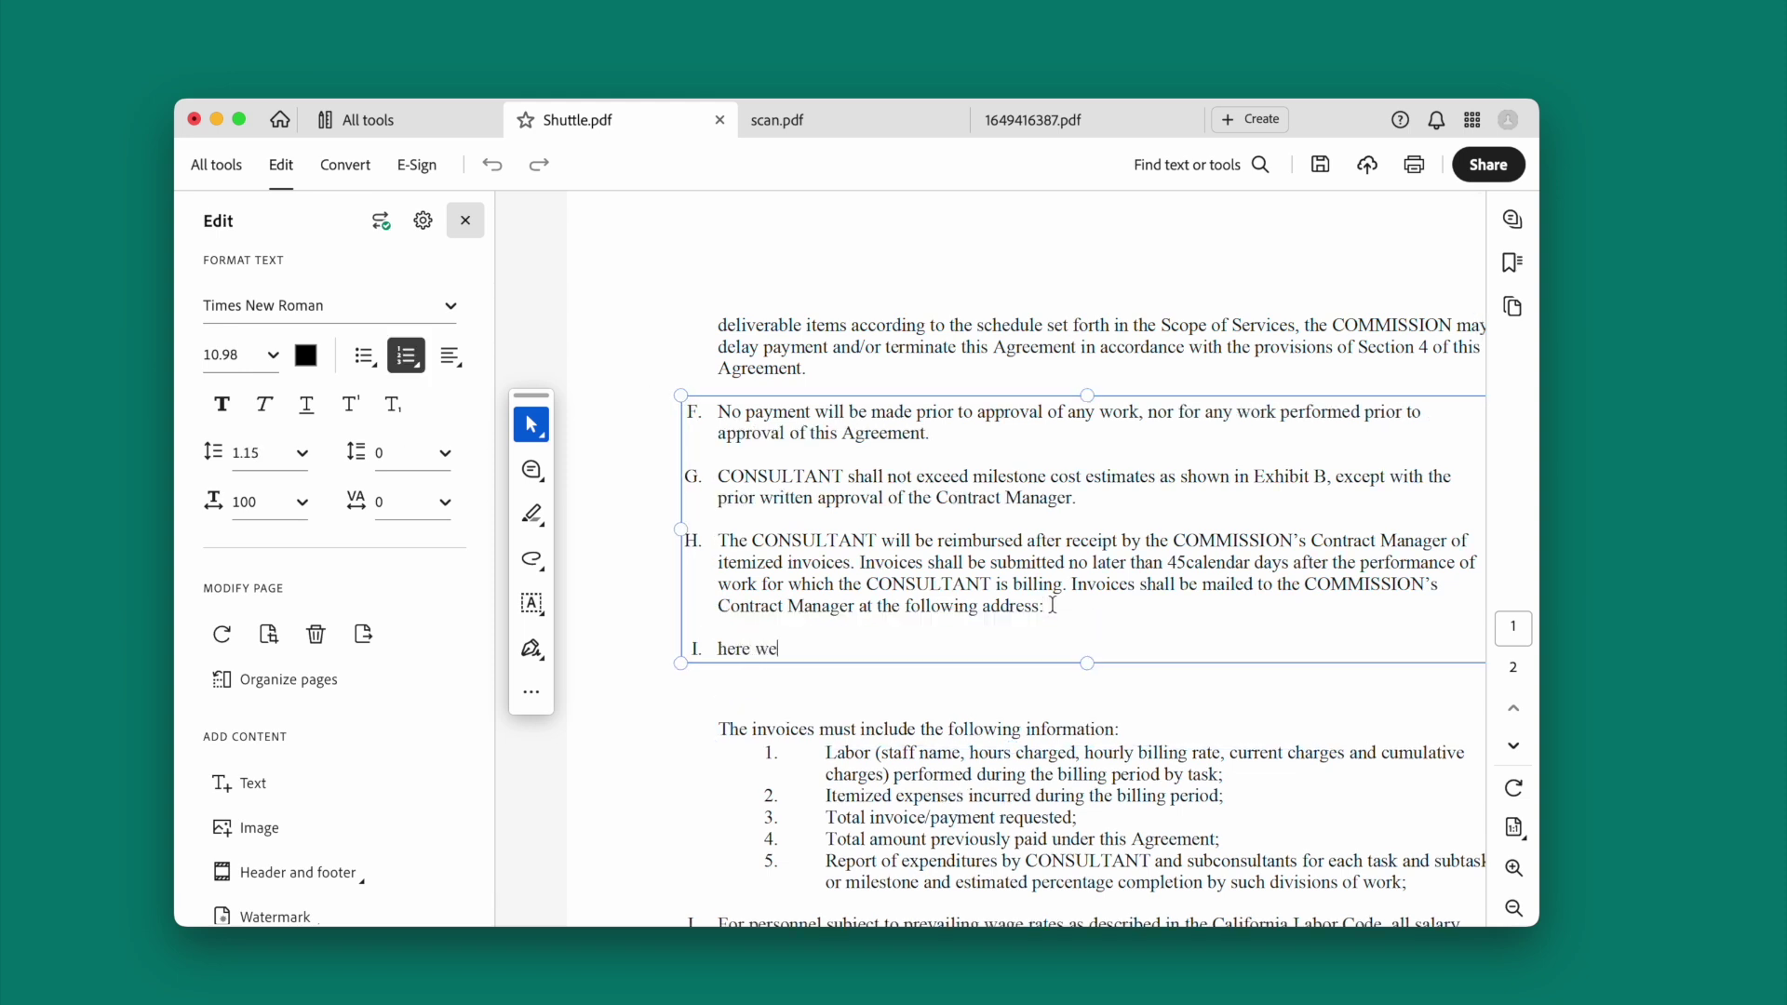
{"action": "type", "text": " add a new line"}
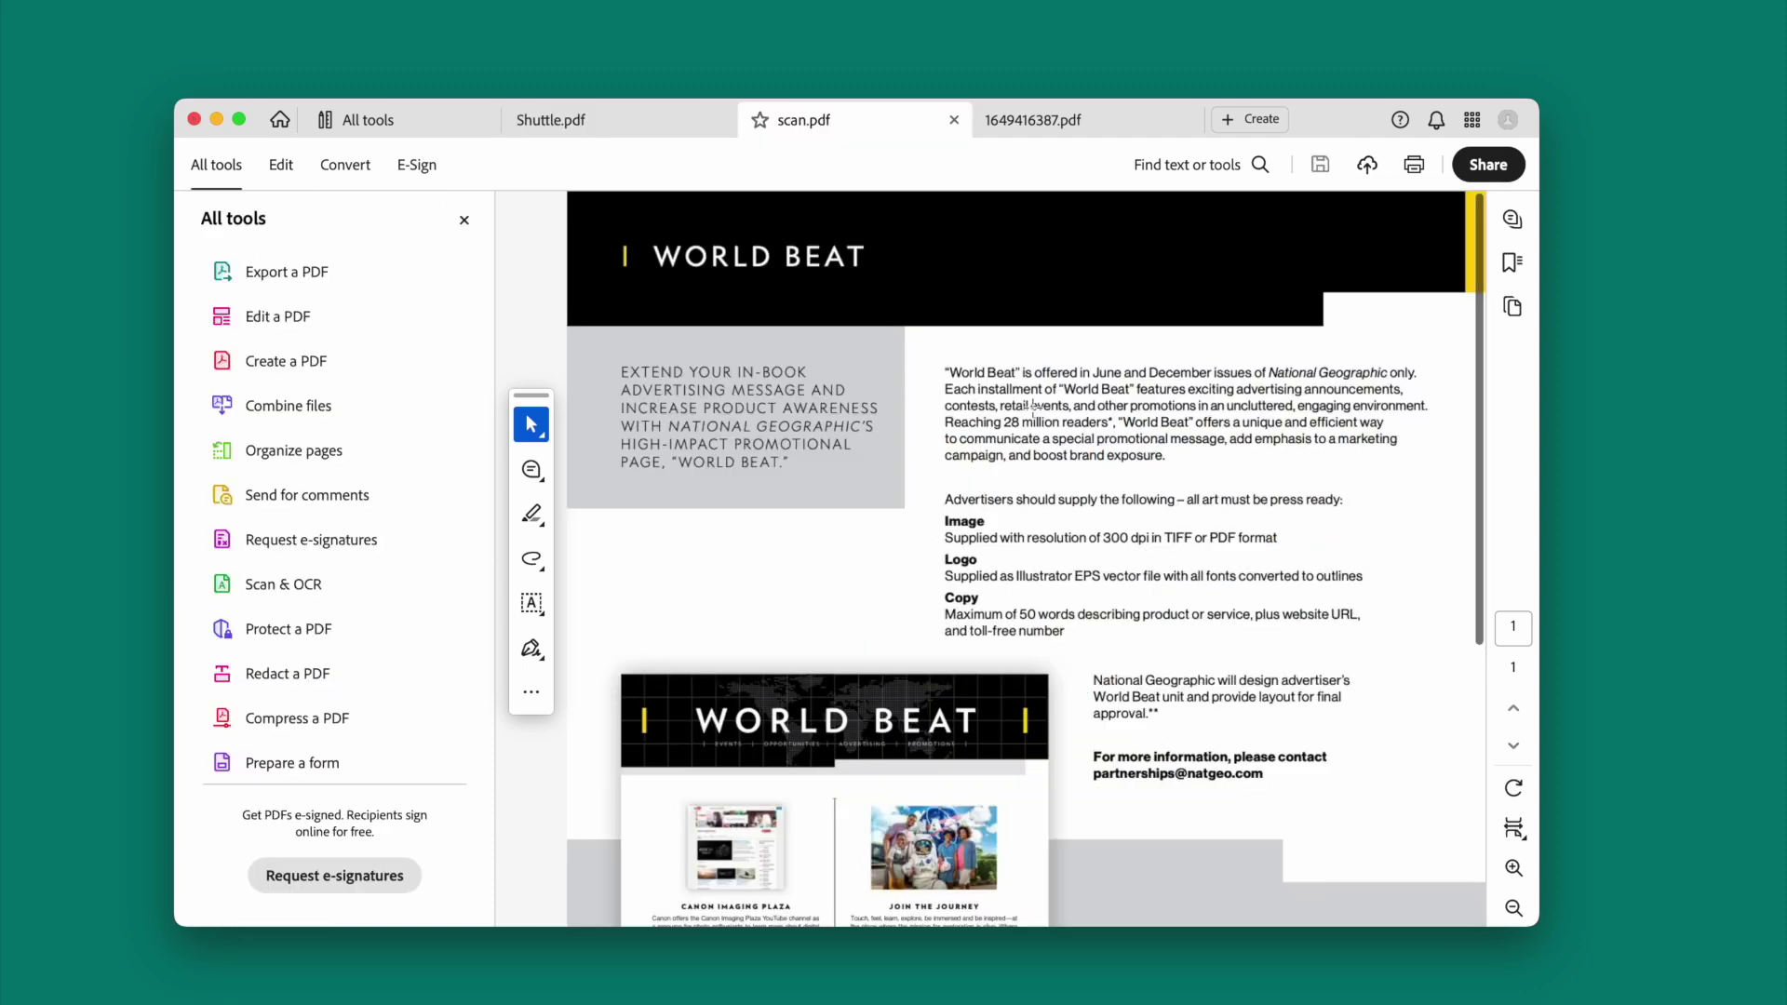
{"action": "left_click", "coordinate": [1033, 408]}
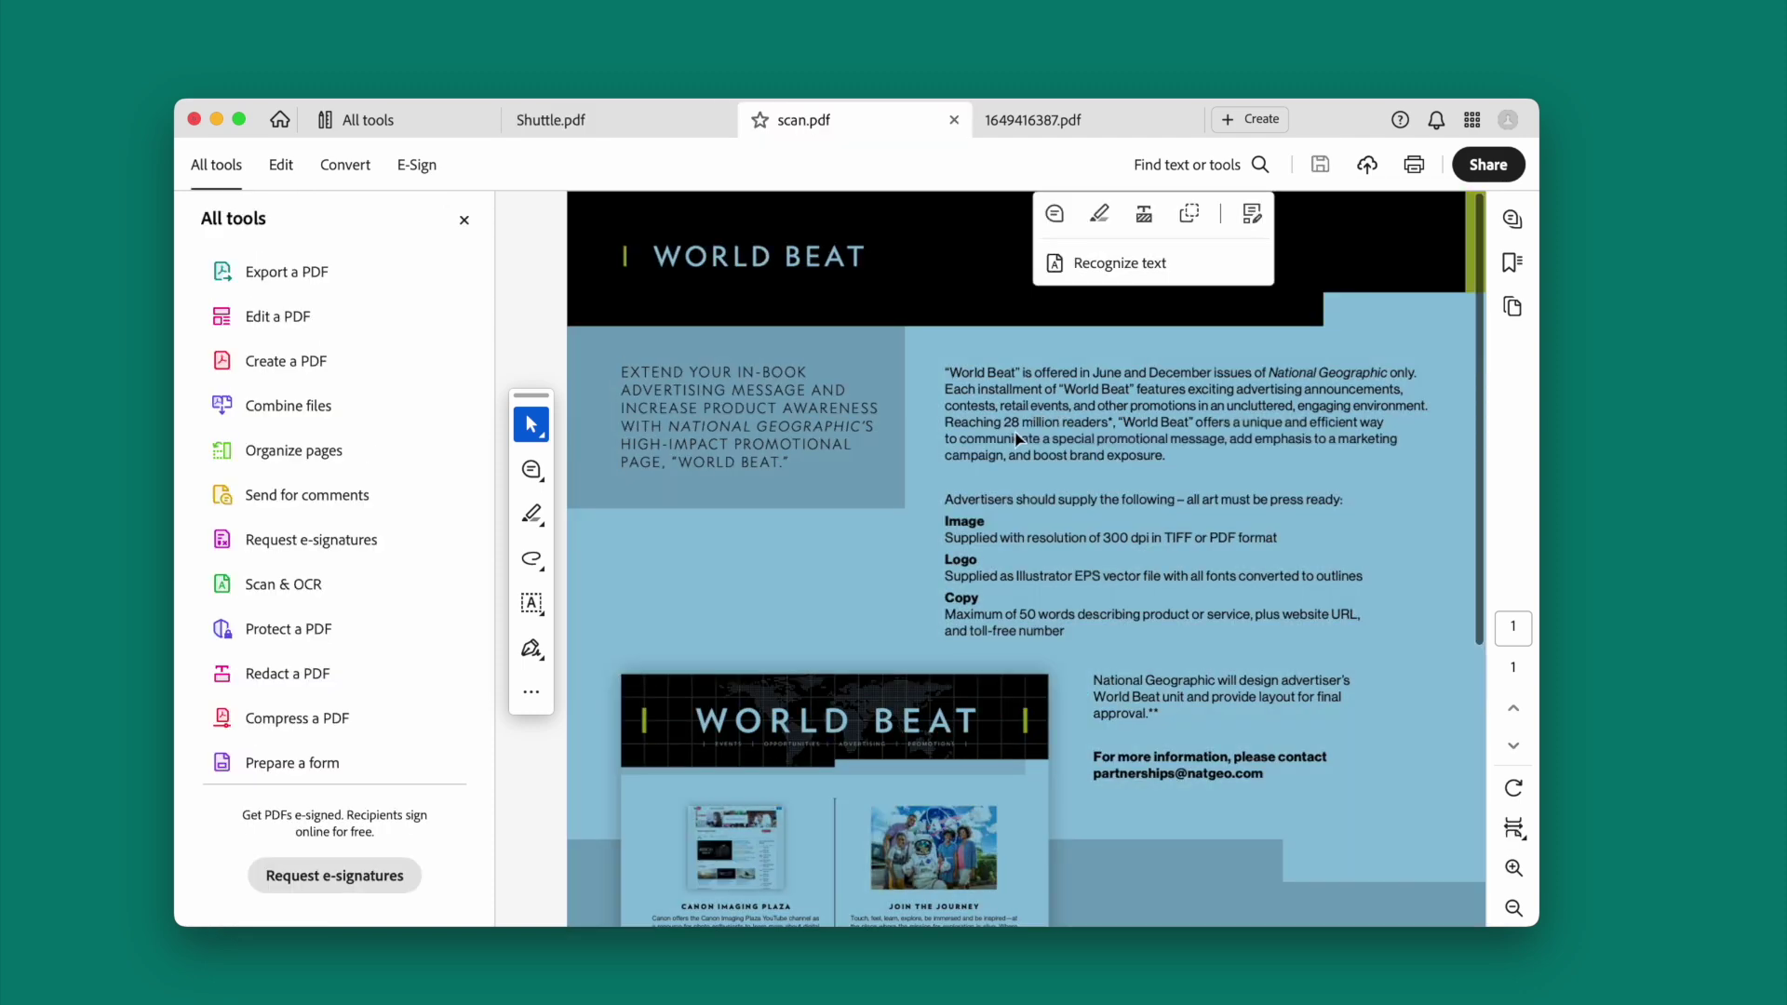
Step: Convert scan.pdf to editable text and delete the two bold contact lines
{"action": "left_click", "coordinate": [281, 167]}
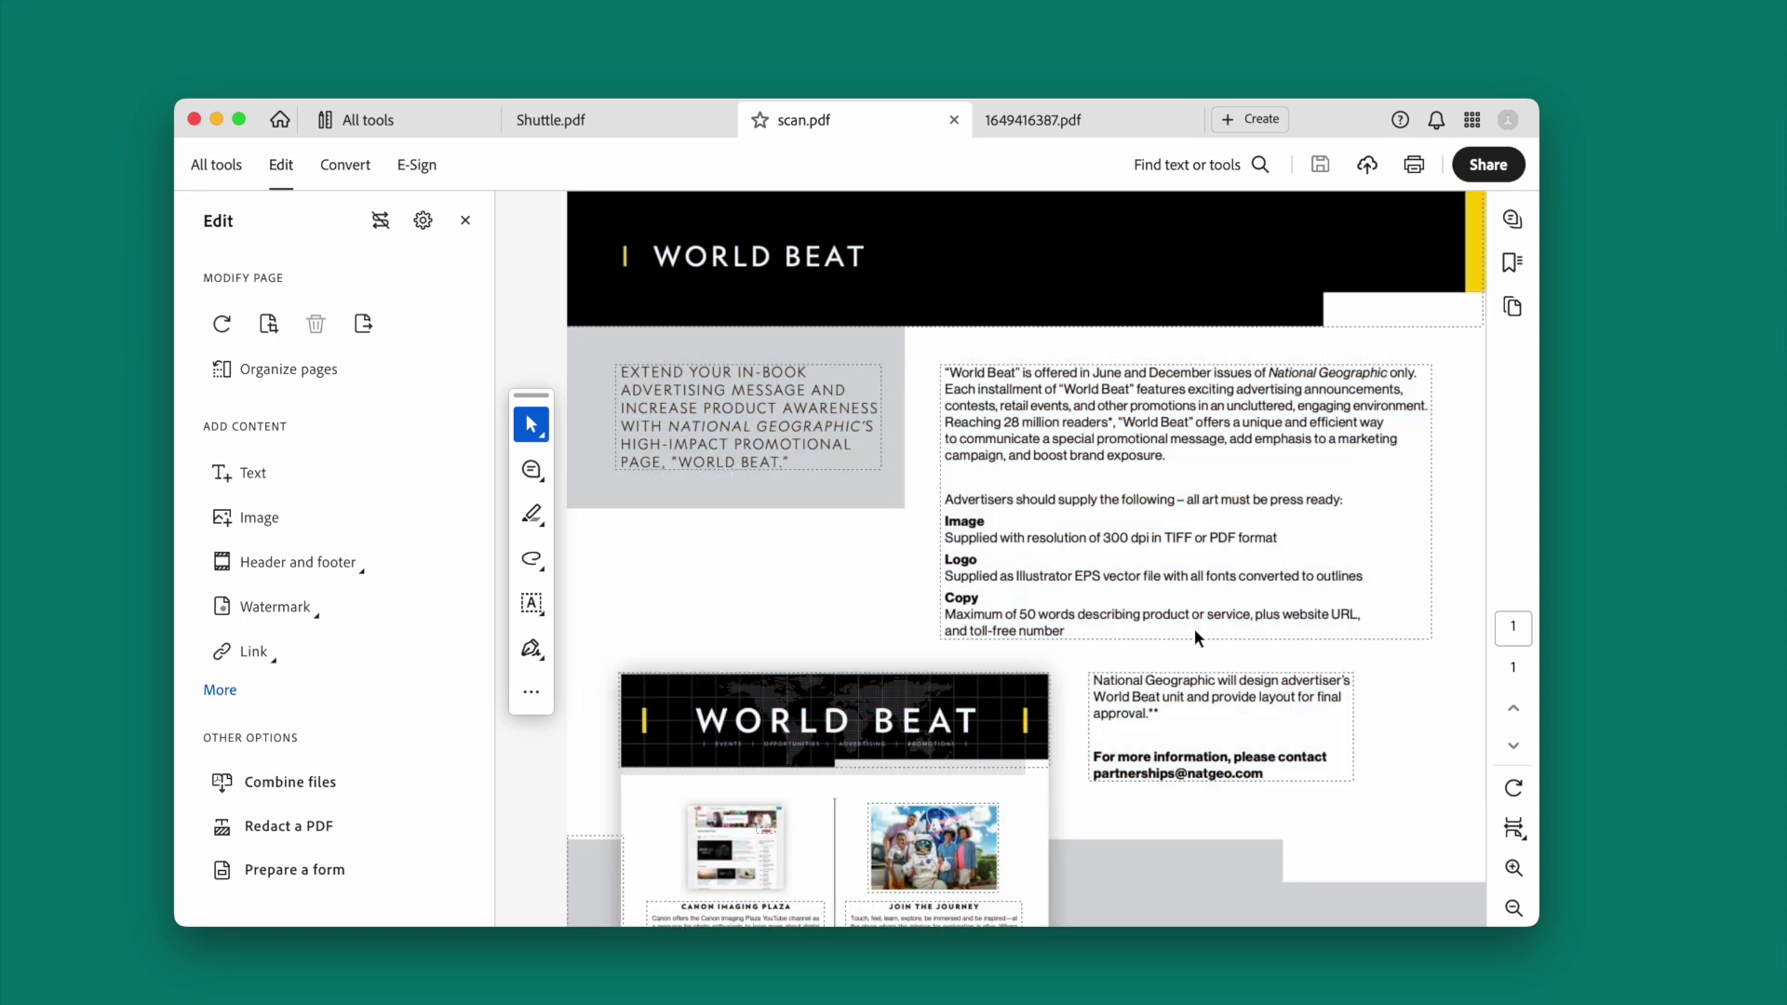
{"action": "scroll", "coordinate": [1164, 600], "scroll_direction": "down", "scroll_amount": 2}
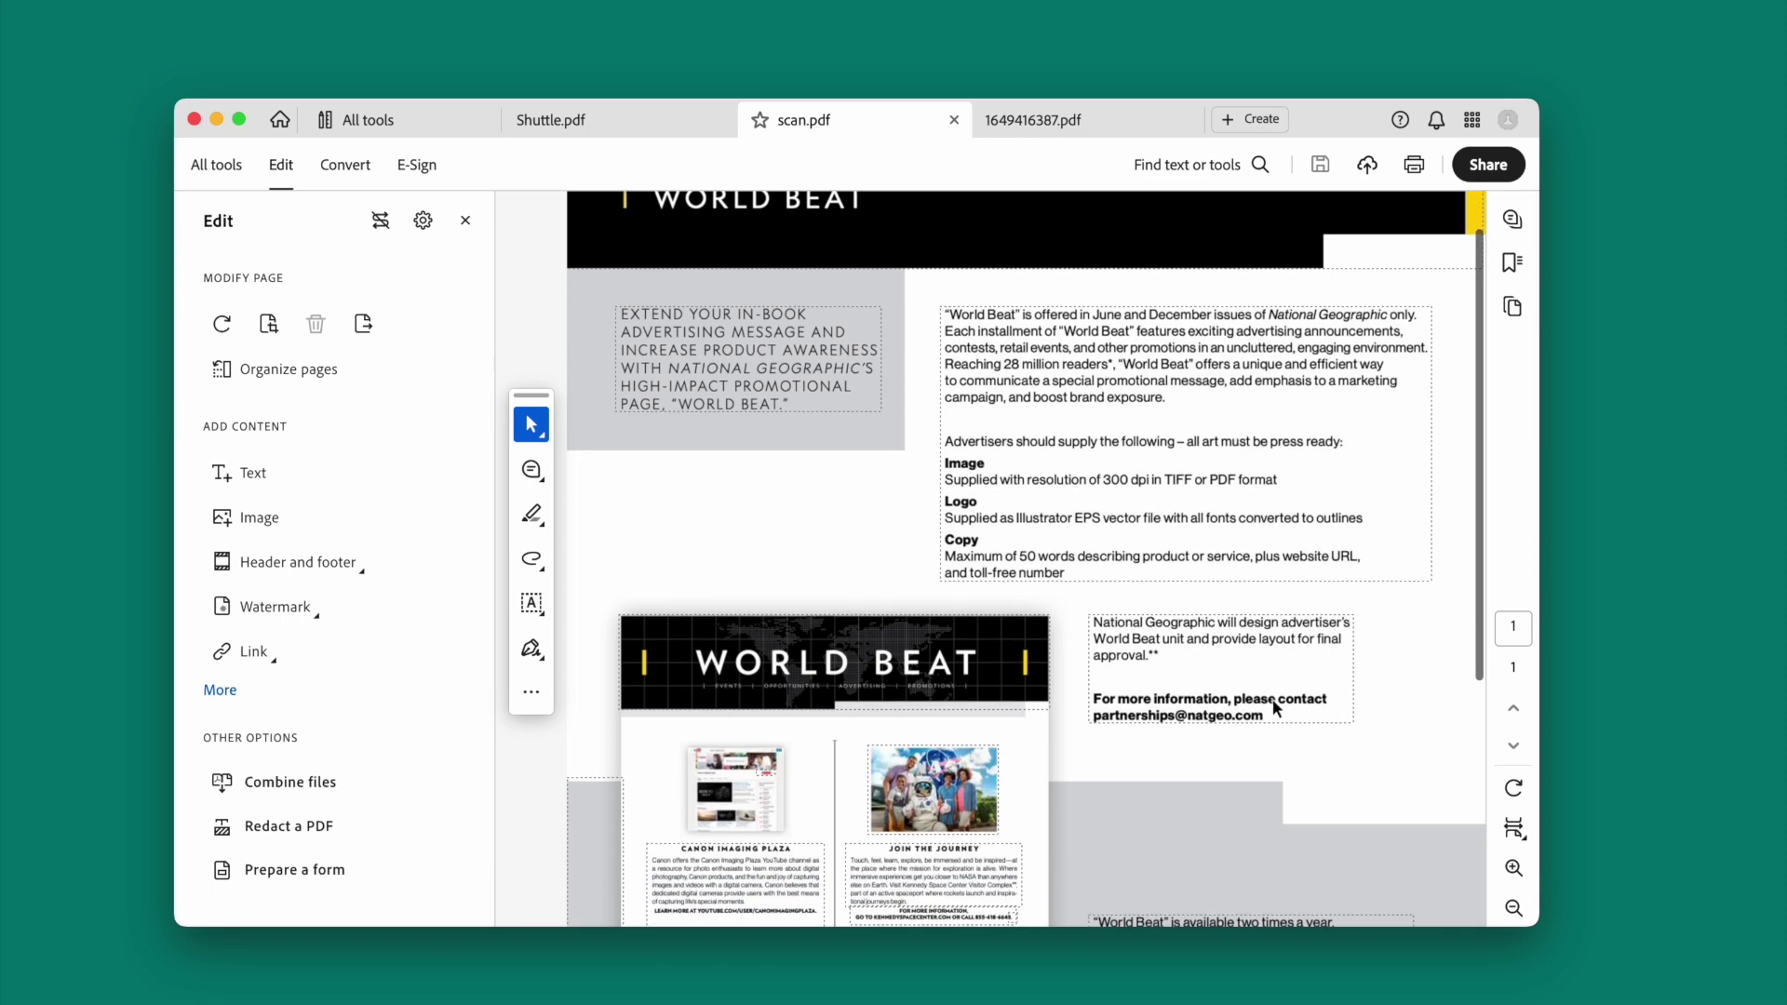
{"action": "left_click_drag", "start_coordinate": [1095, 700], "coordinate": [1267, 719]}
{"action": "key", "text": "BackSpace"}
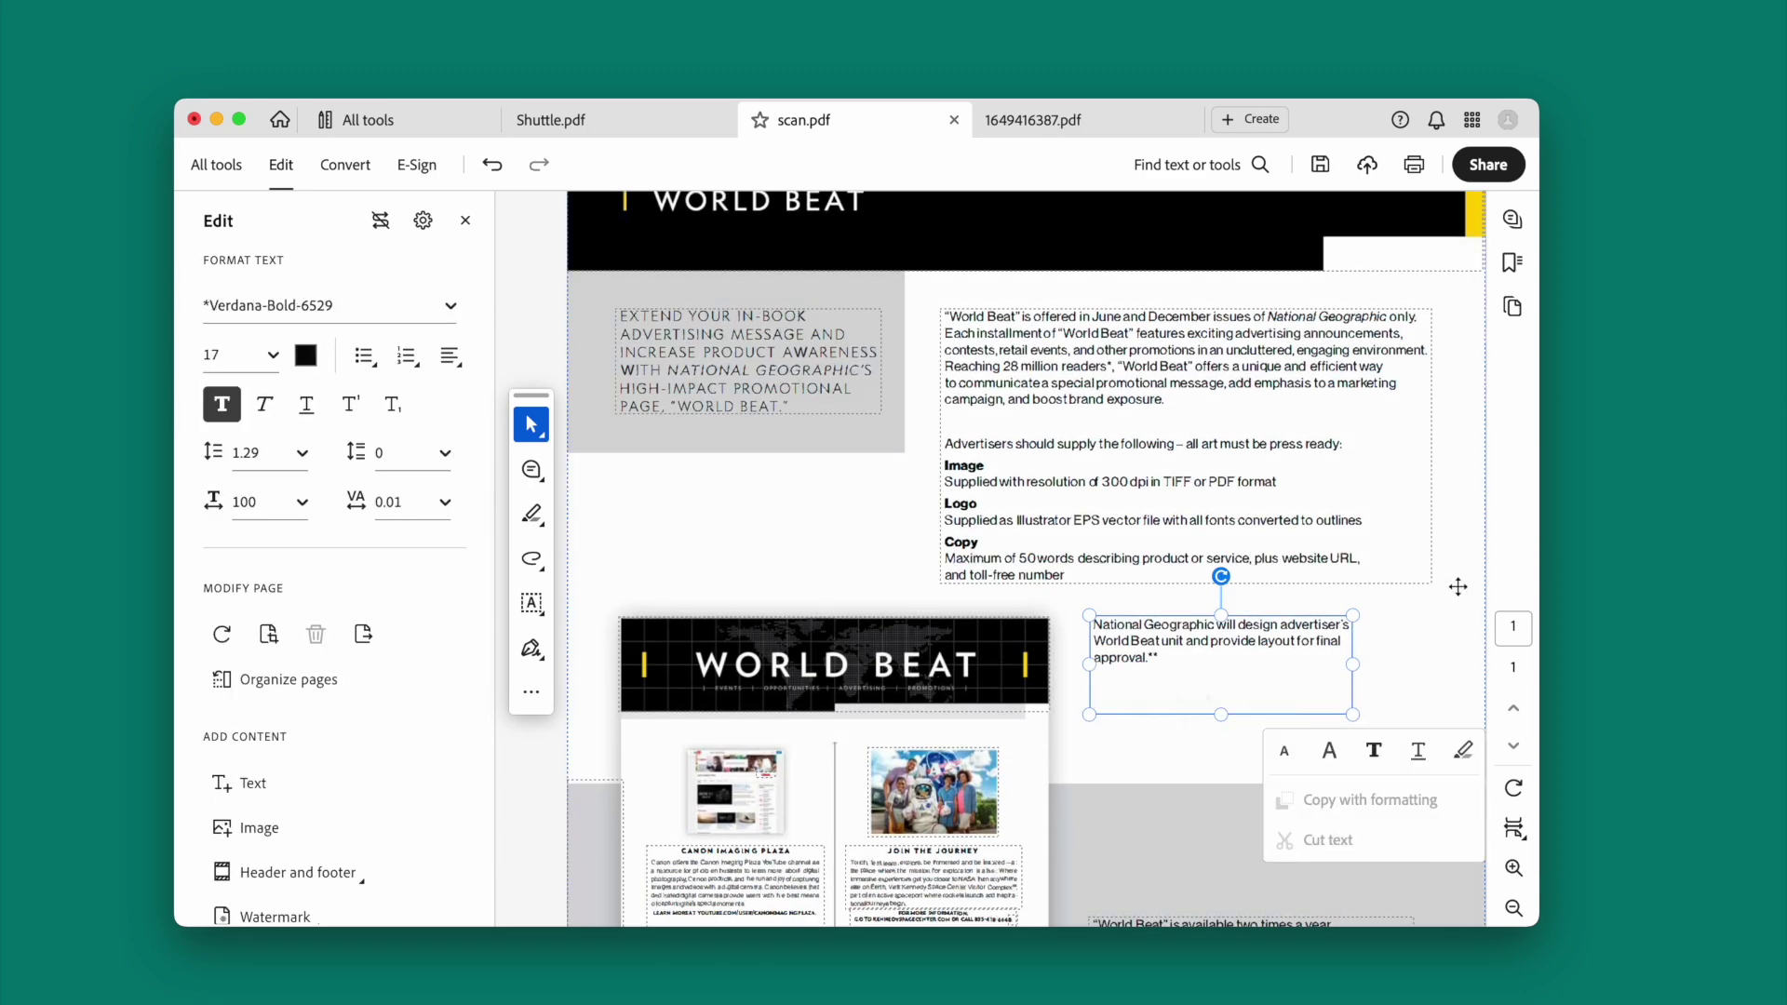
{"action": "left_click", "coordinate": [1456, 587]}
Step: Remove the Commitment Deadline lines from the World Beat schedule block
{"action": "scroll", "coordinate": [1001, 482], "scroll_direction": "down", "scroll_amount": 10}
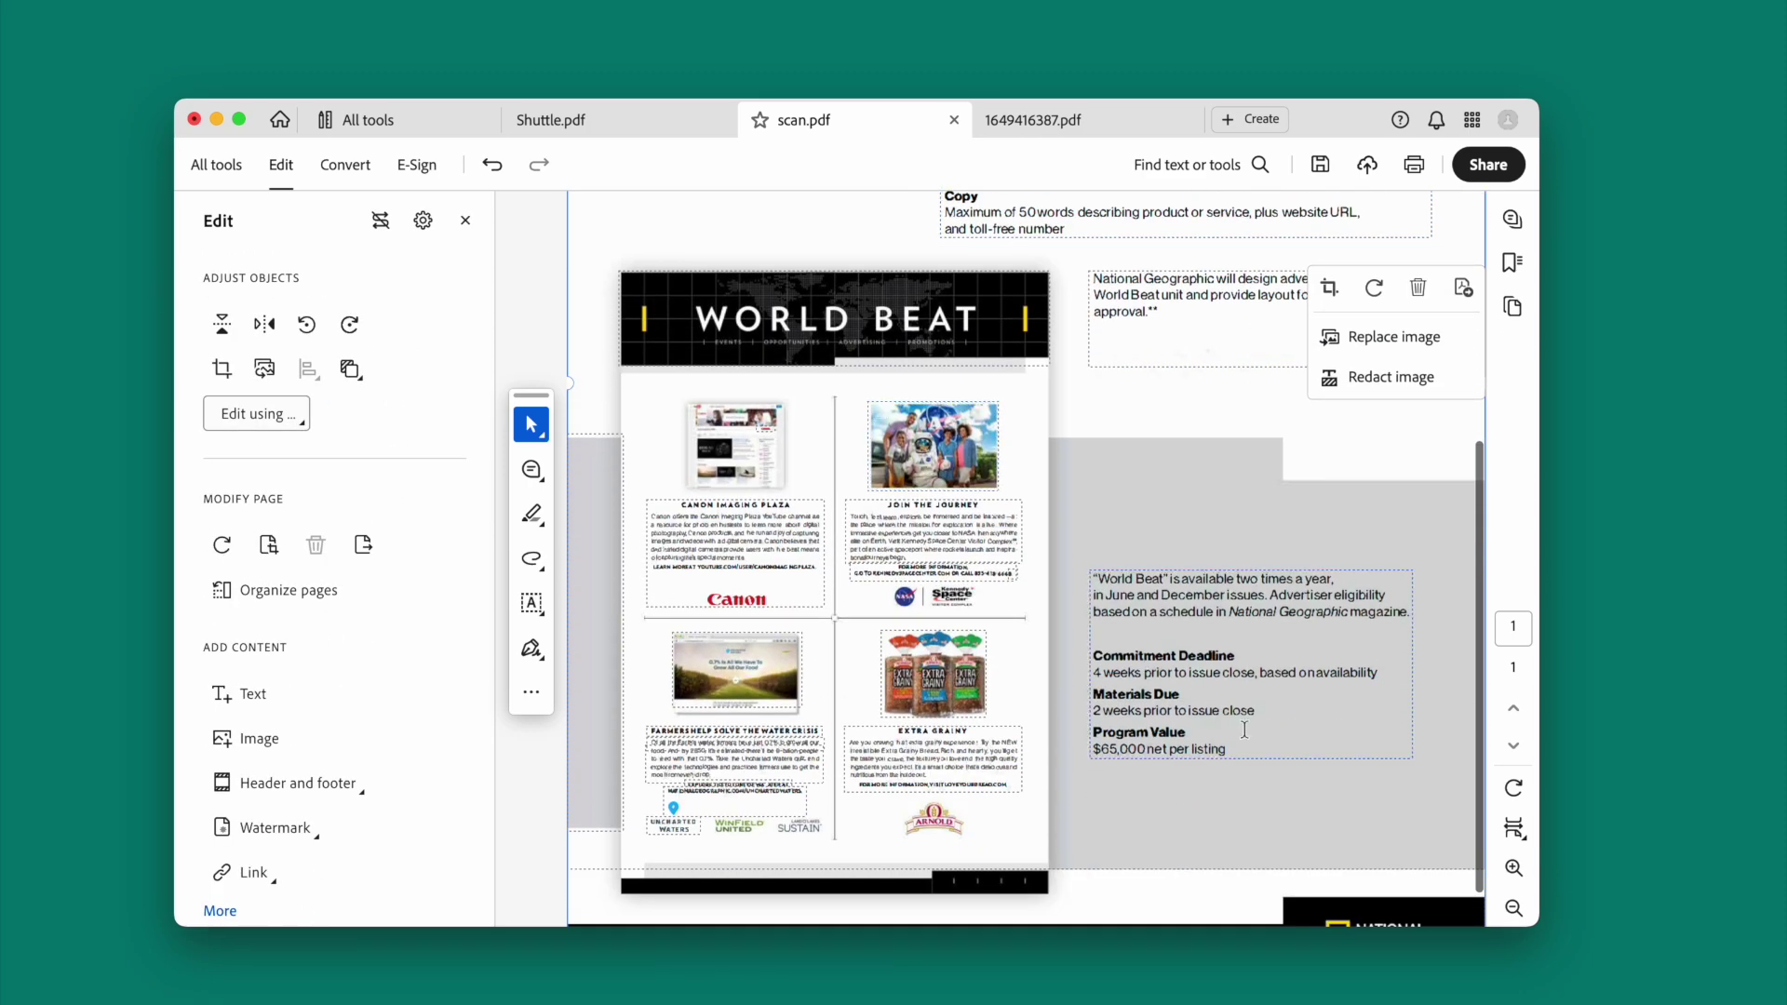
{"action": "left_click", "coordinate": [1244, 729]}
{"action": "left_click_drag", "start_coordinate": [1093, 656], "coordinate": [1385, 673]}
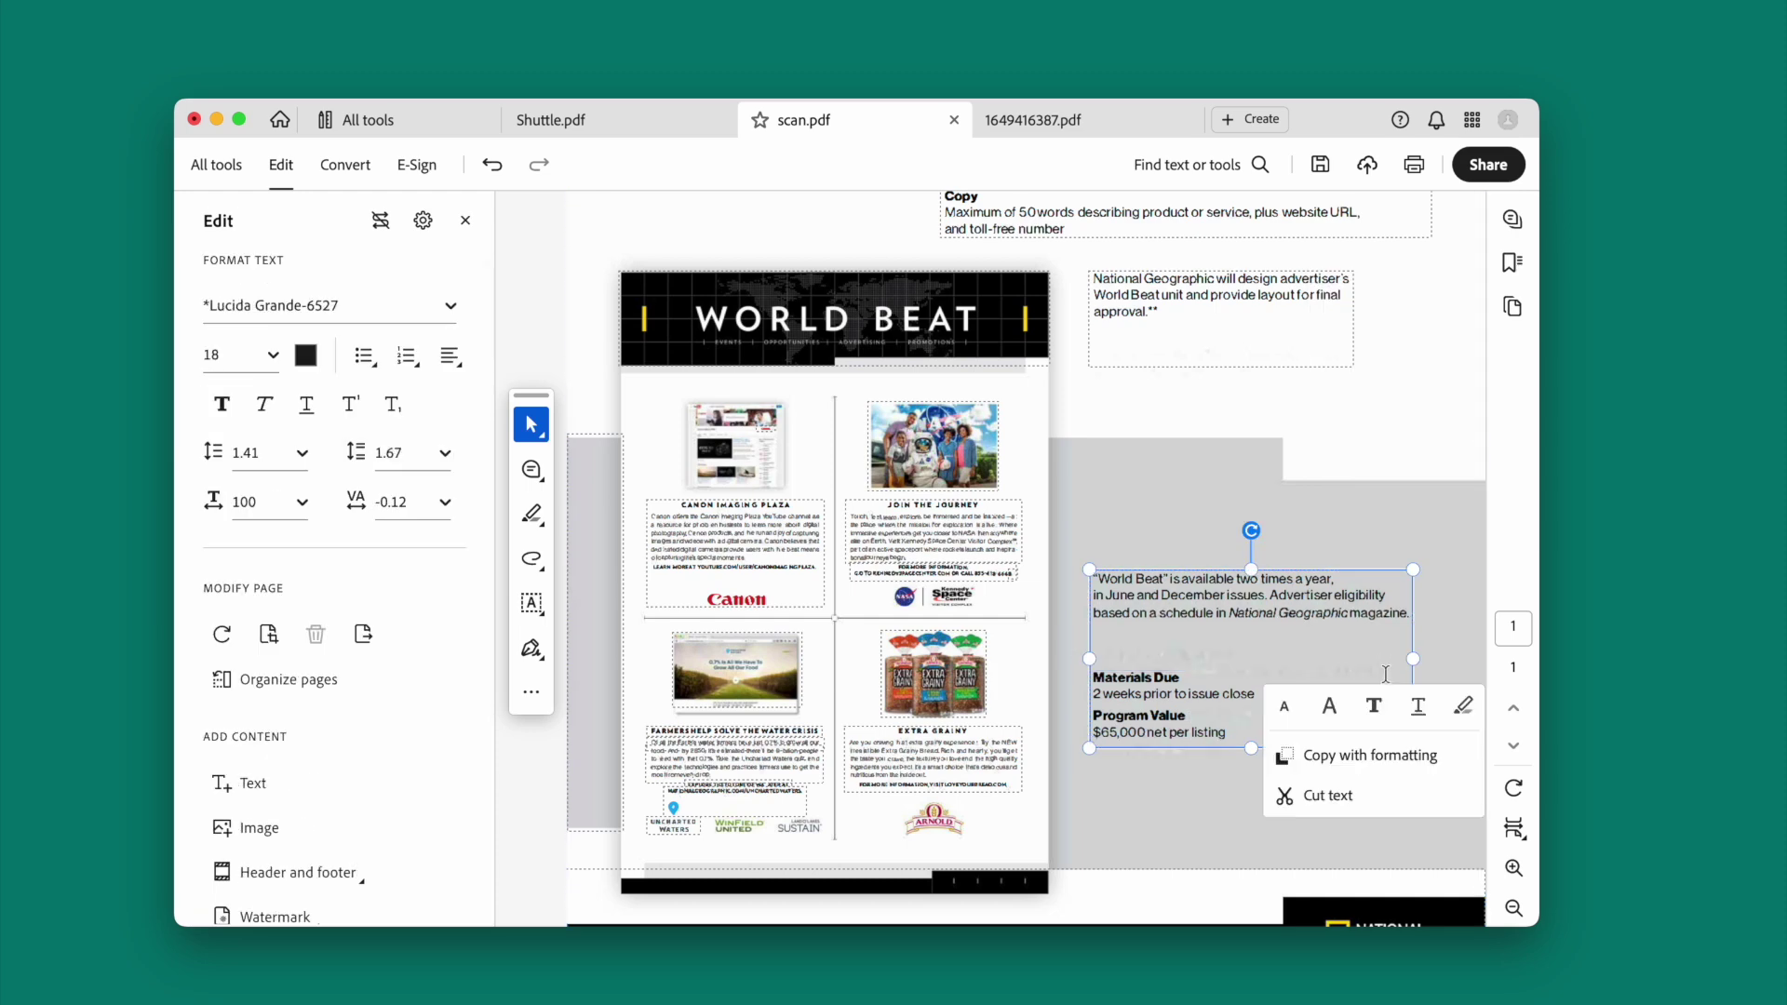
{"action": "key", "text": "BackSpace"}
{"action": "left_click", "coordinate": [1190, 731]}
Step: Add a new line after 'approval.' for 'new contact email address', then move to the handwritten note
{"action": "scroll", "coordinate": [1191, 729], "scroll_direction": "up", "scroll_amount": 6}
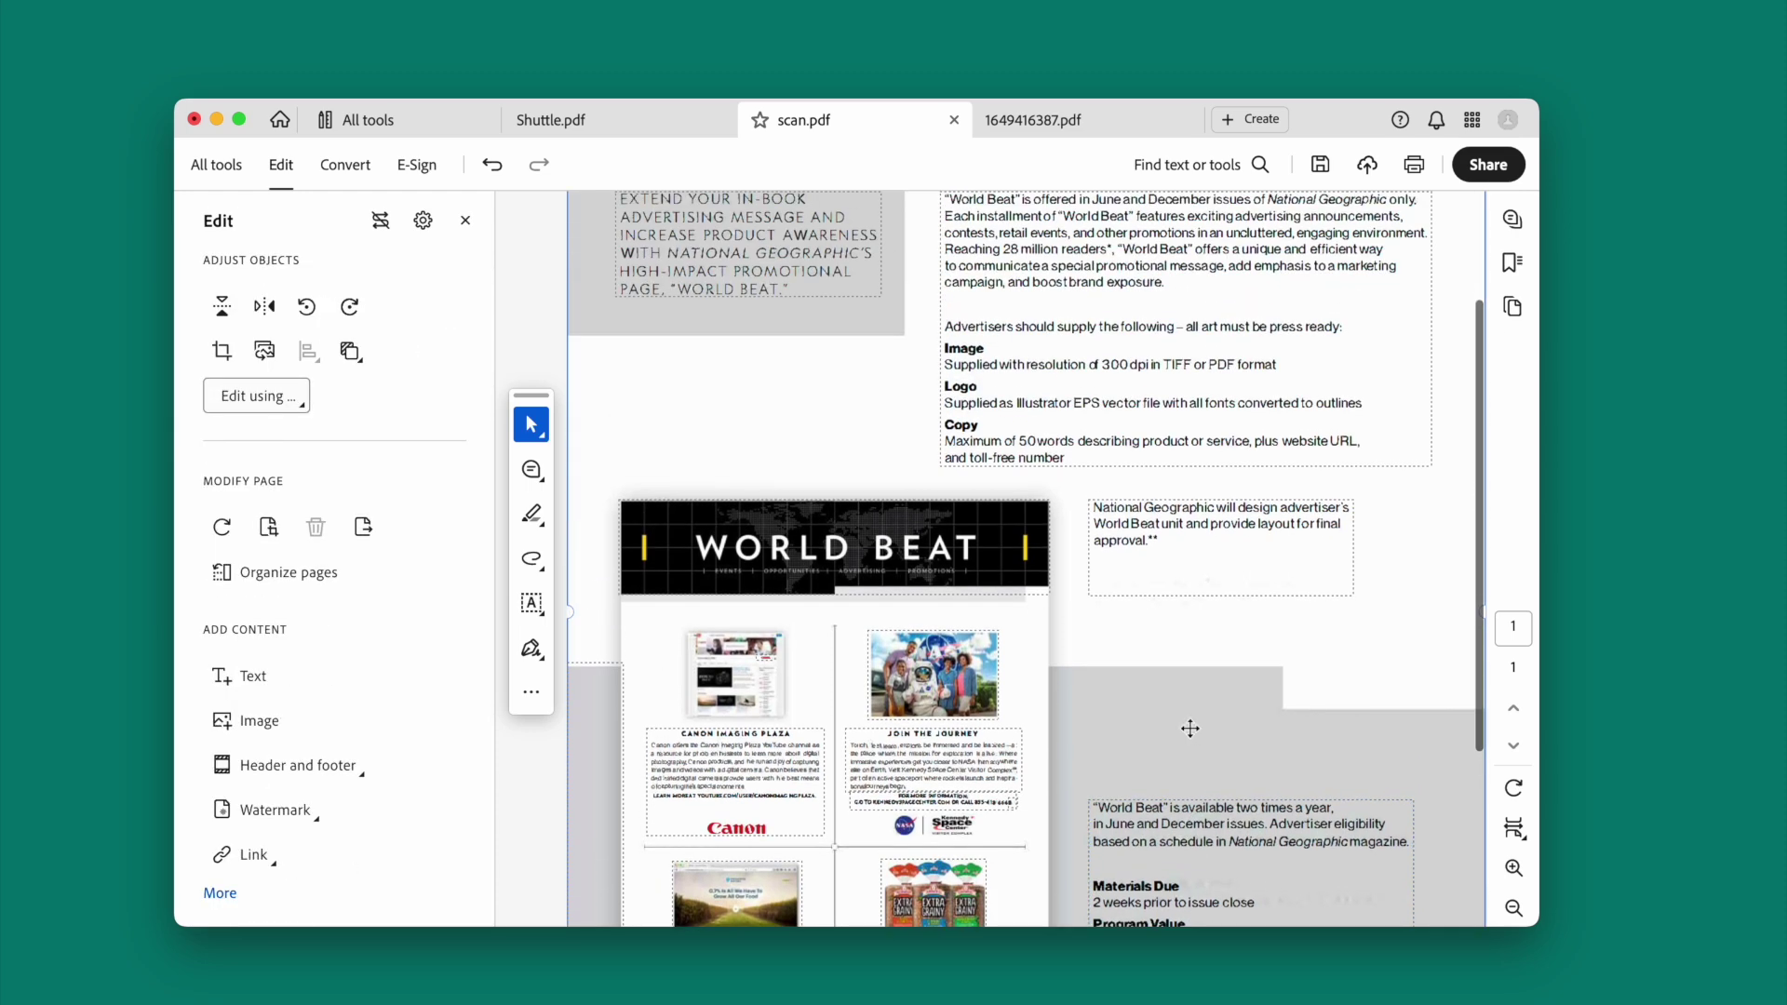
{"action": "scroll", "coordinate": [1190, 729], "scroll_direction": "up", "scroll_amount": 5}
{"action": "scroll", "coordinate": [1164, 684], "scroll_direction": "down", "scroll_amount": 4}
{"action": "left_click", "coordinate": [1150, 637]}
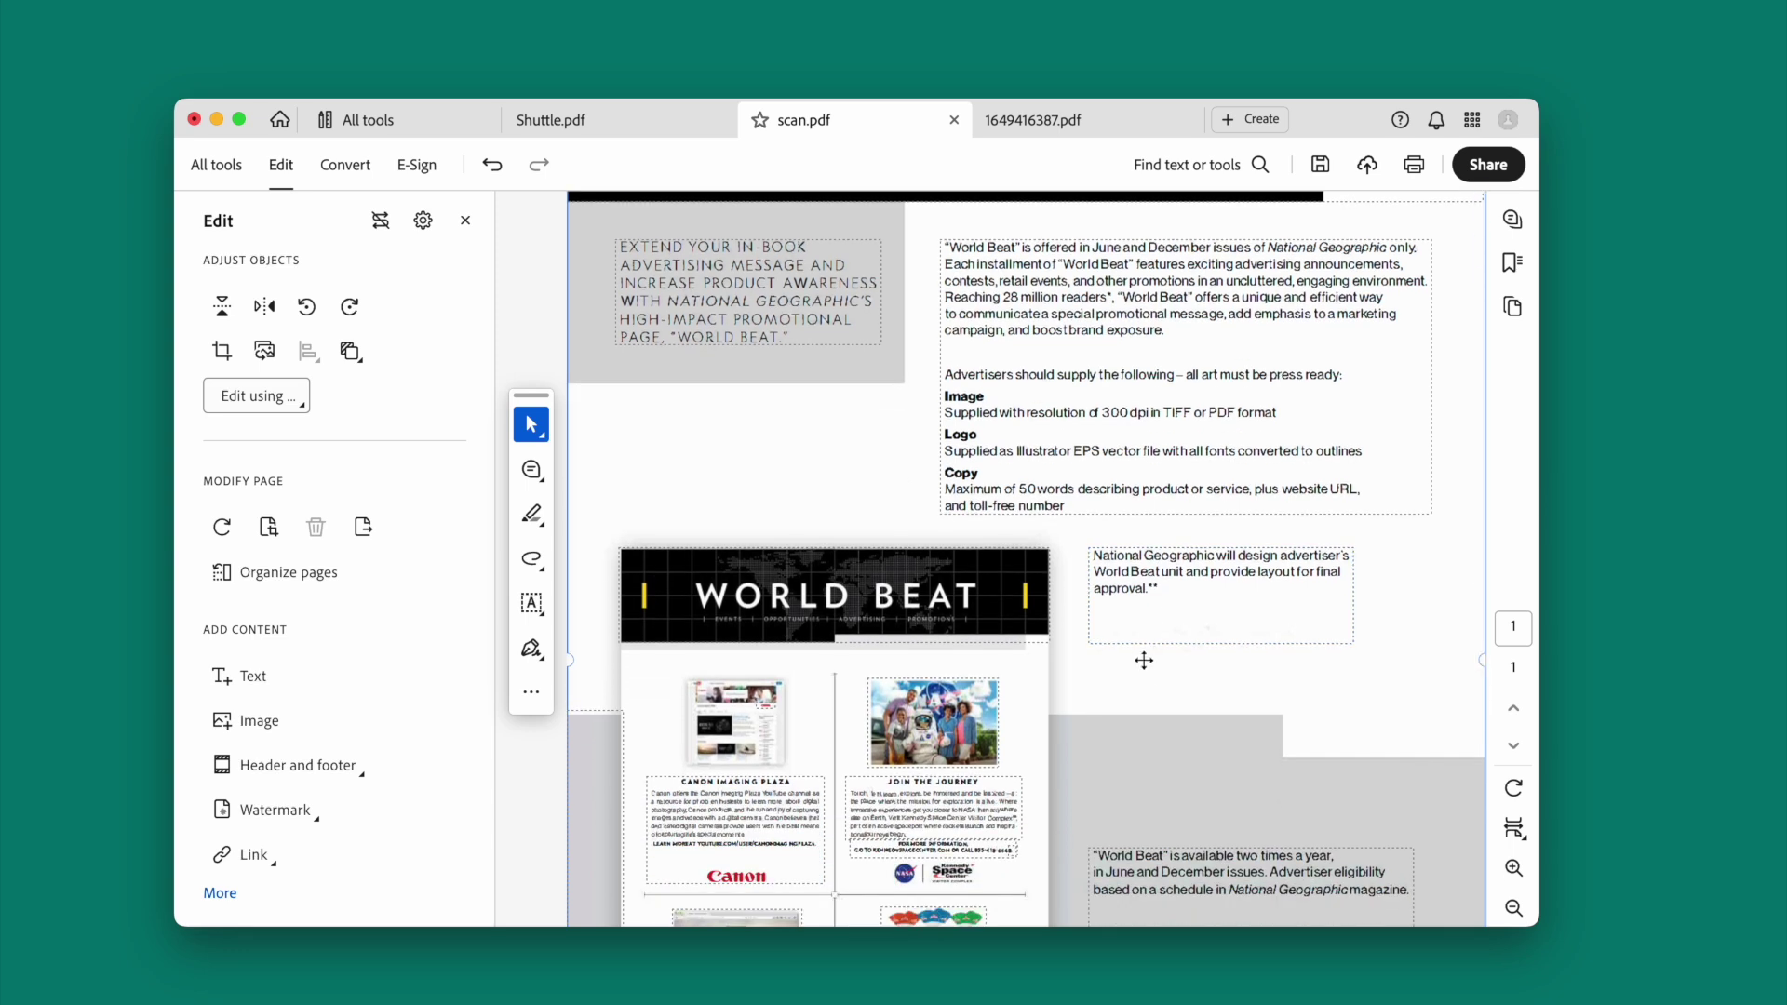
{"action": "key", "text": "Return"}
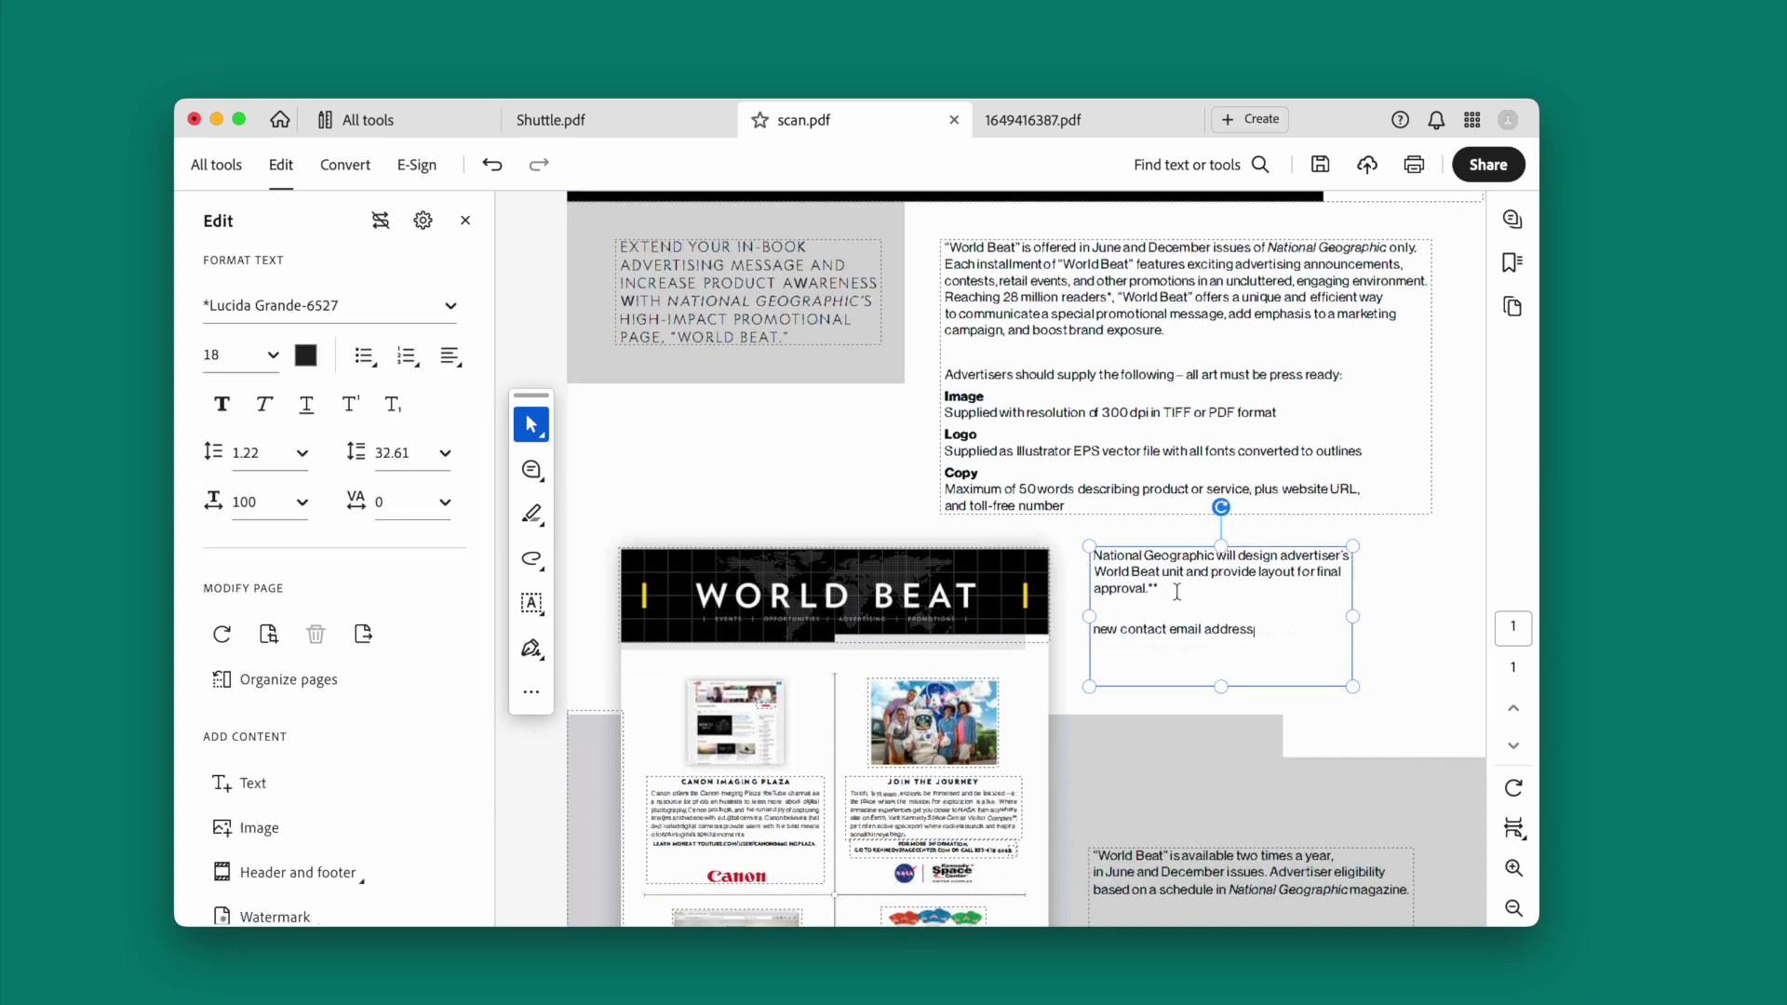
{"action": "left_click", "coordinate": [1080, 119]}
{"action": "left_click", "coordinate": [910, 365]}
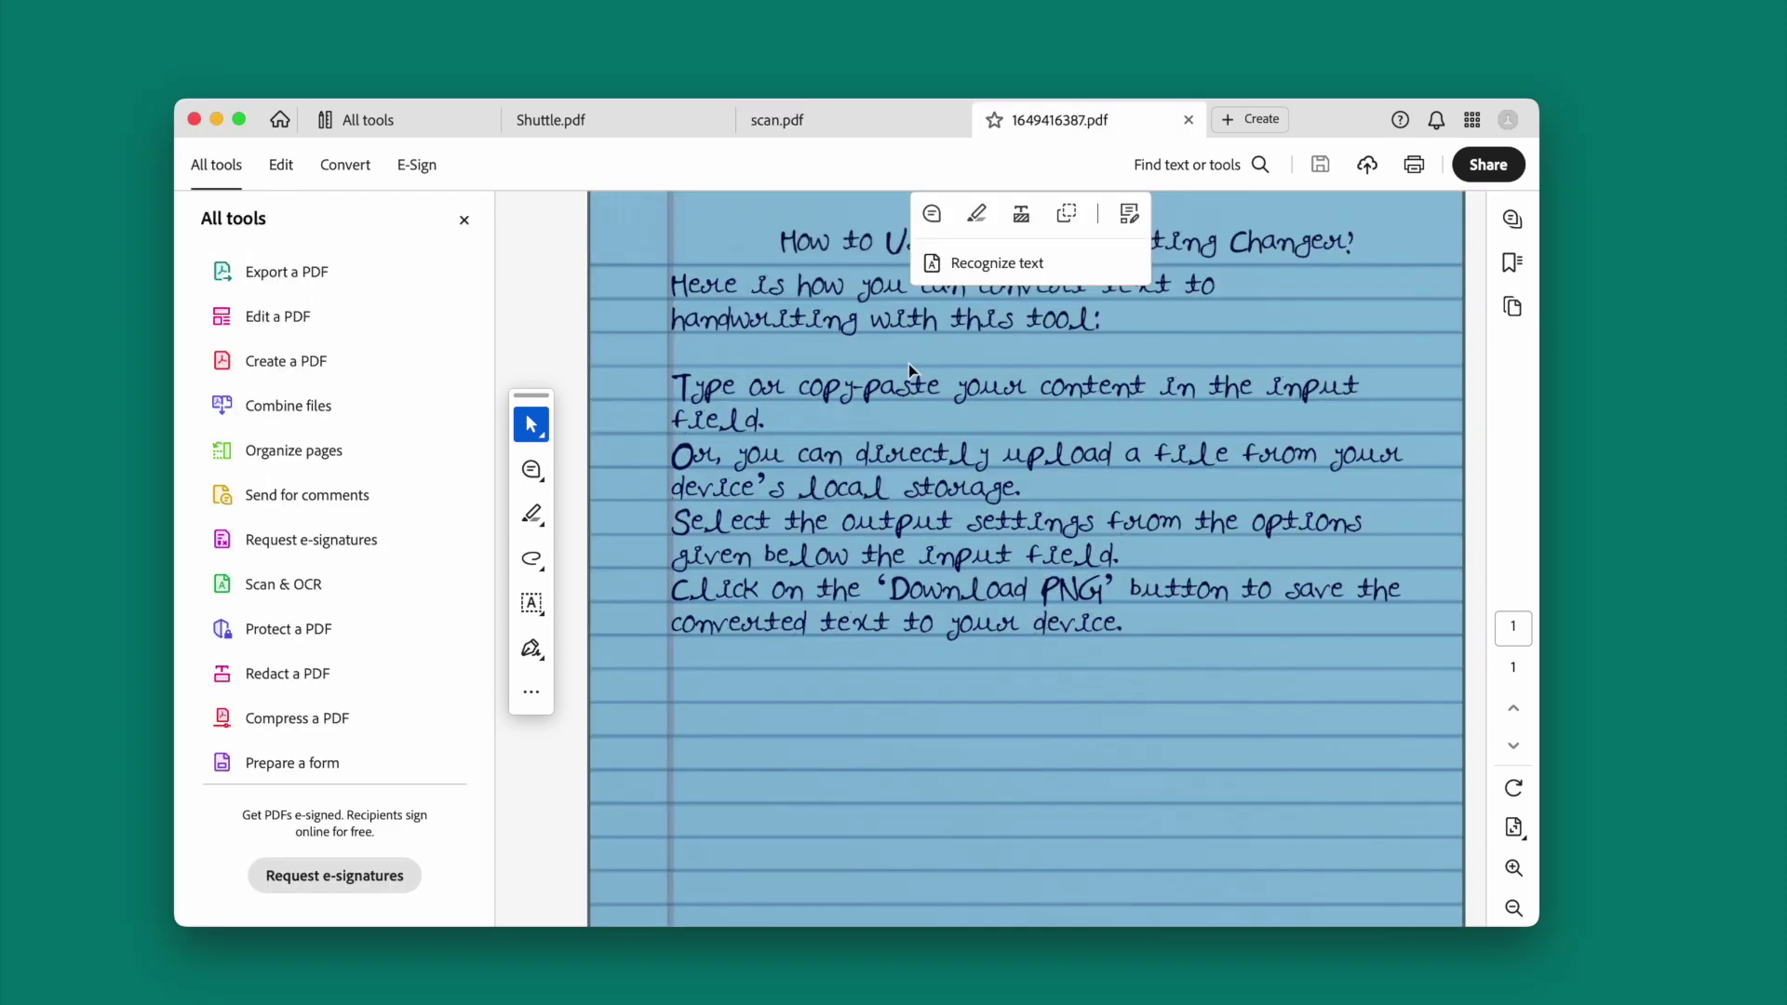
Step: Make the handwritten page editable and replace the 'Here is how' lines with 'you can follow up this process, simple, easy, effcient'
{"action": "left_click", "coordinate": [280, 168]}
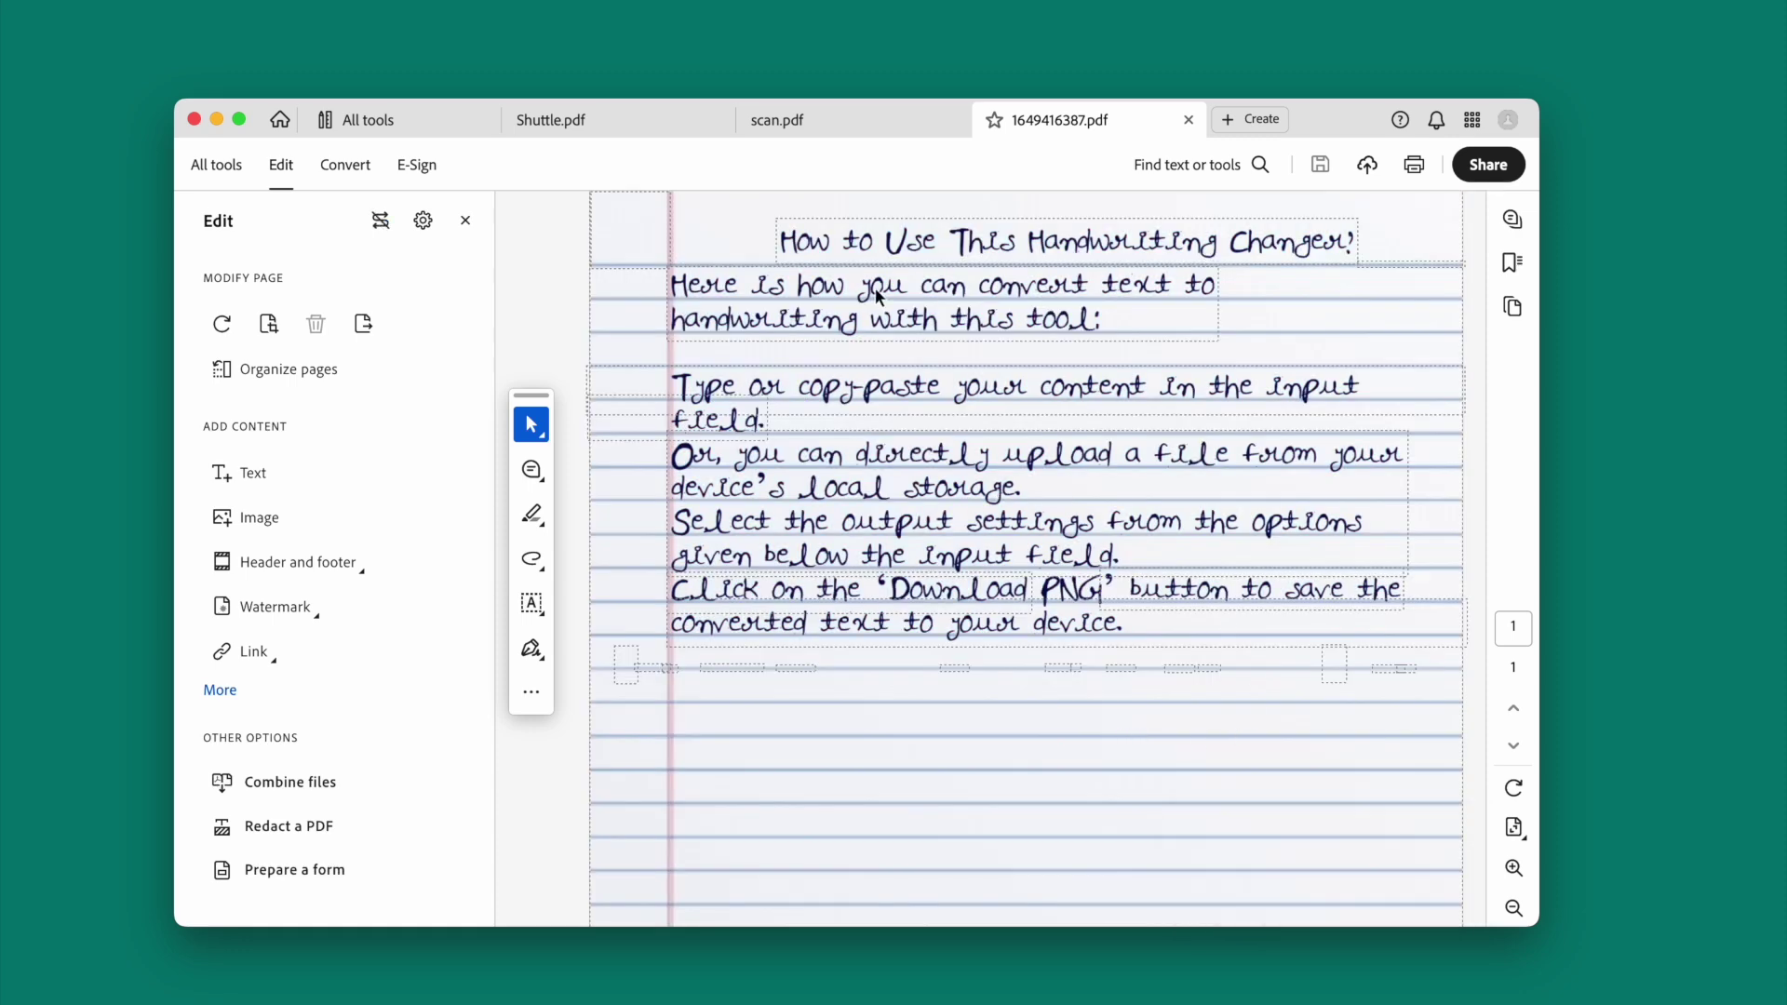
{"action": "left_click_drag", "start_coordinate": [672, 285], "coordinate": [1101, 320]}
{"action": "key", "text": "BackSpace"}
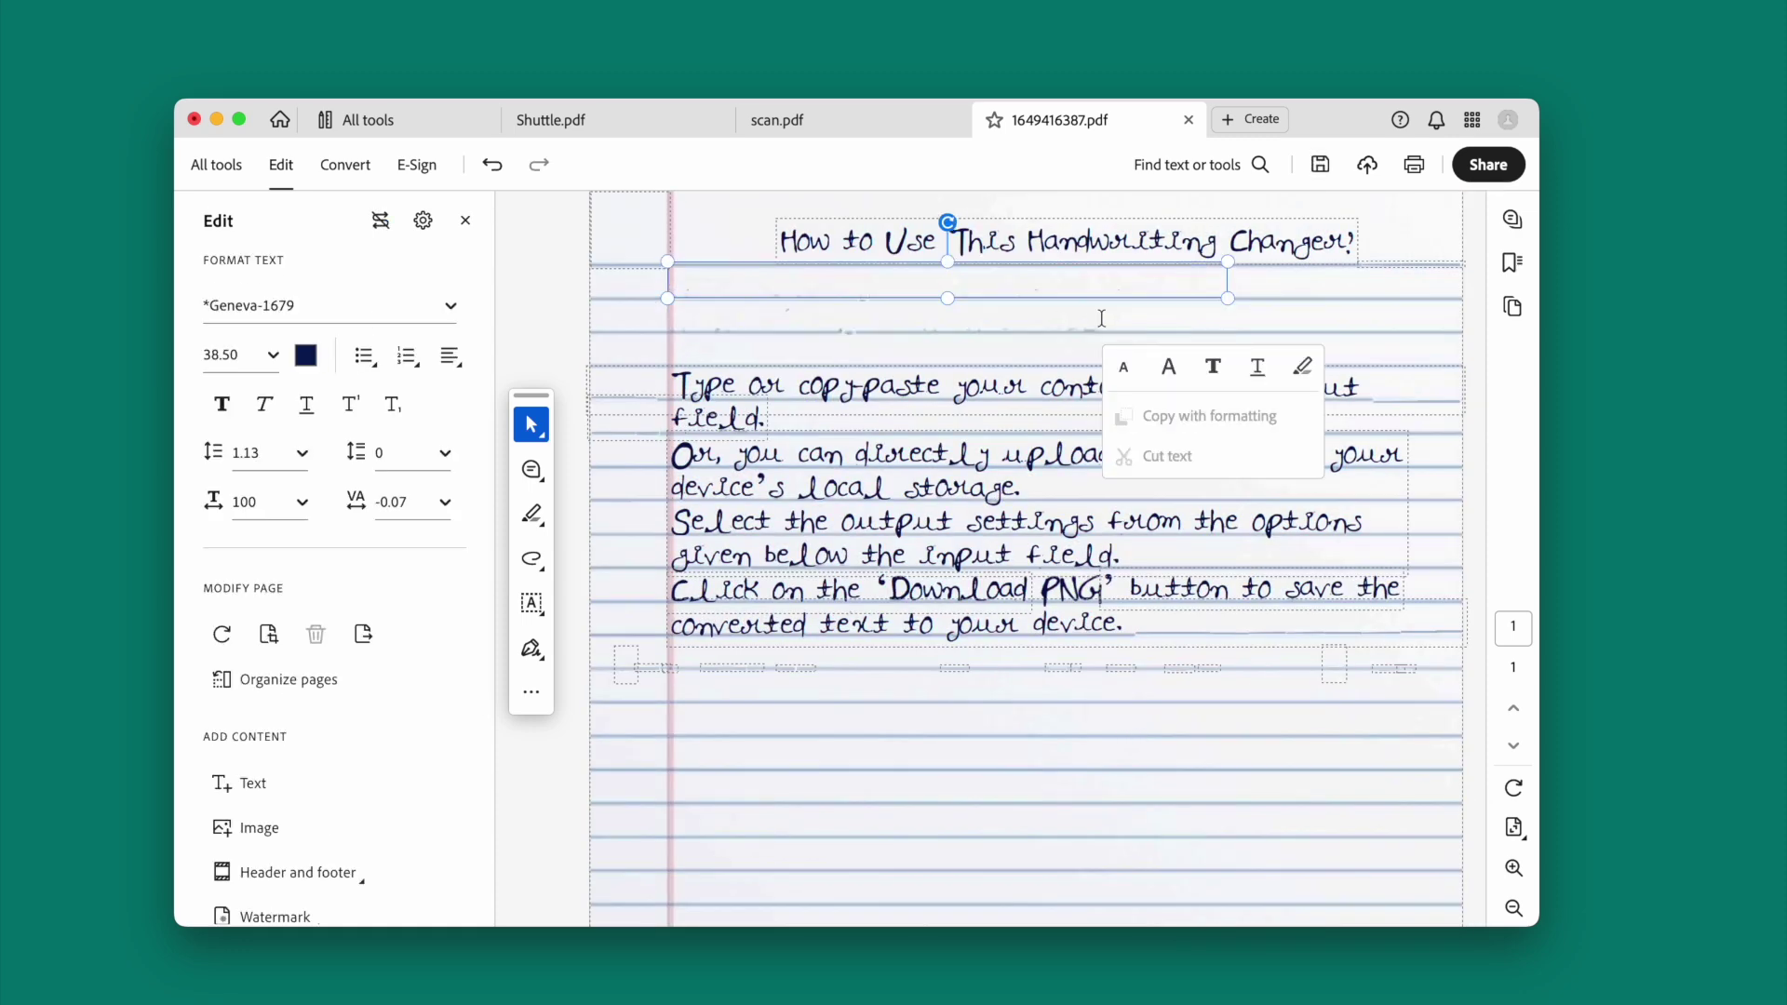
{"action": "type", "text": "you can follow up this pro"}
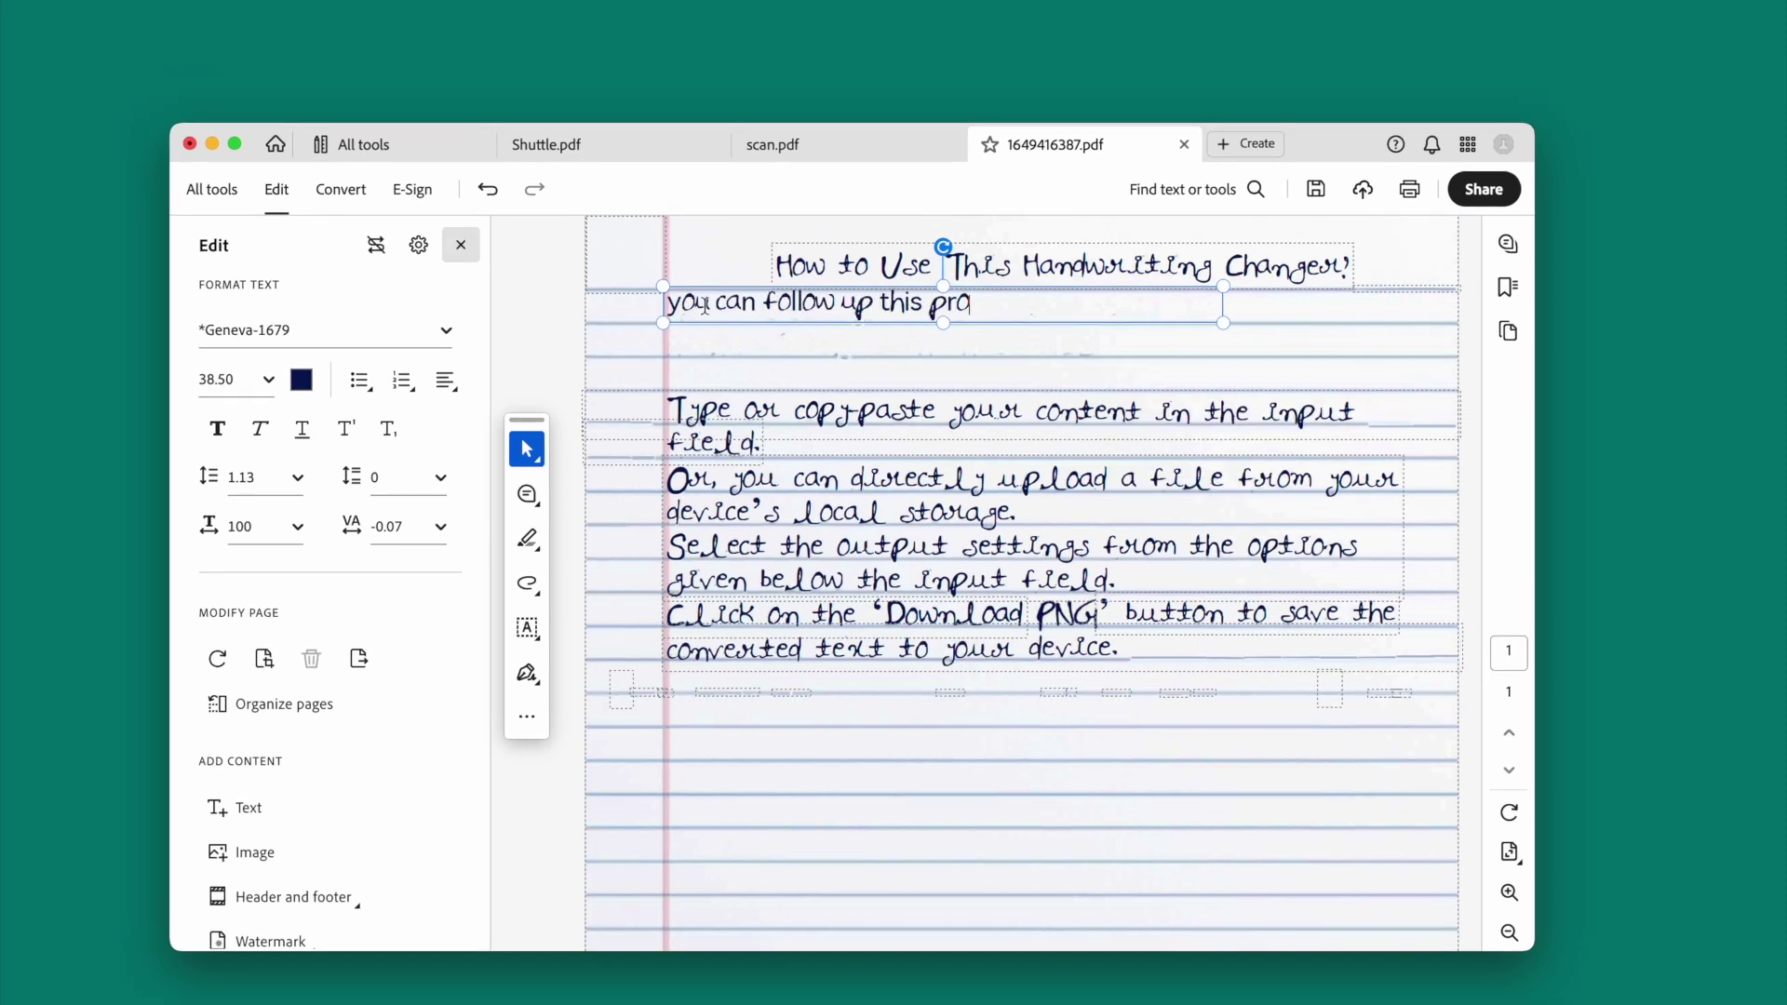
{"action": "type", "text": "cess, simple, e"}
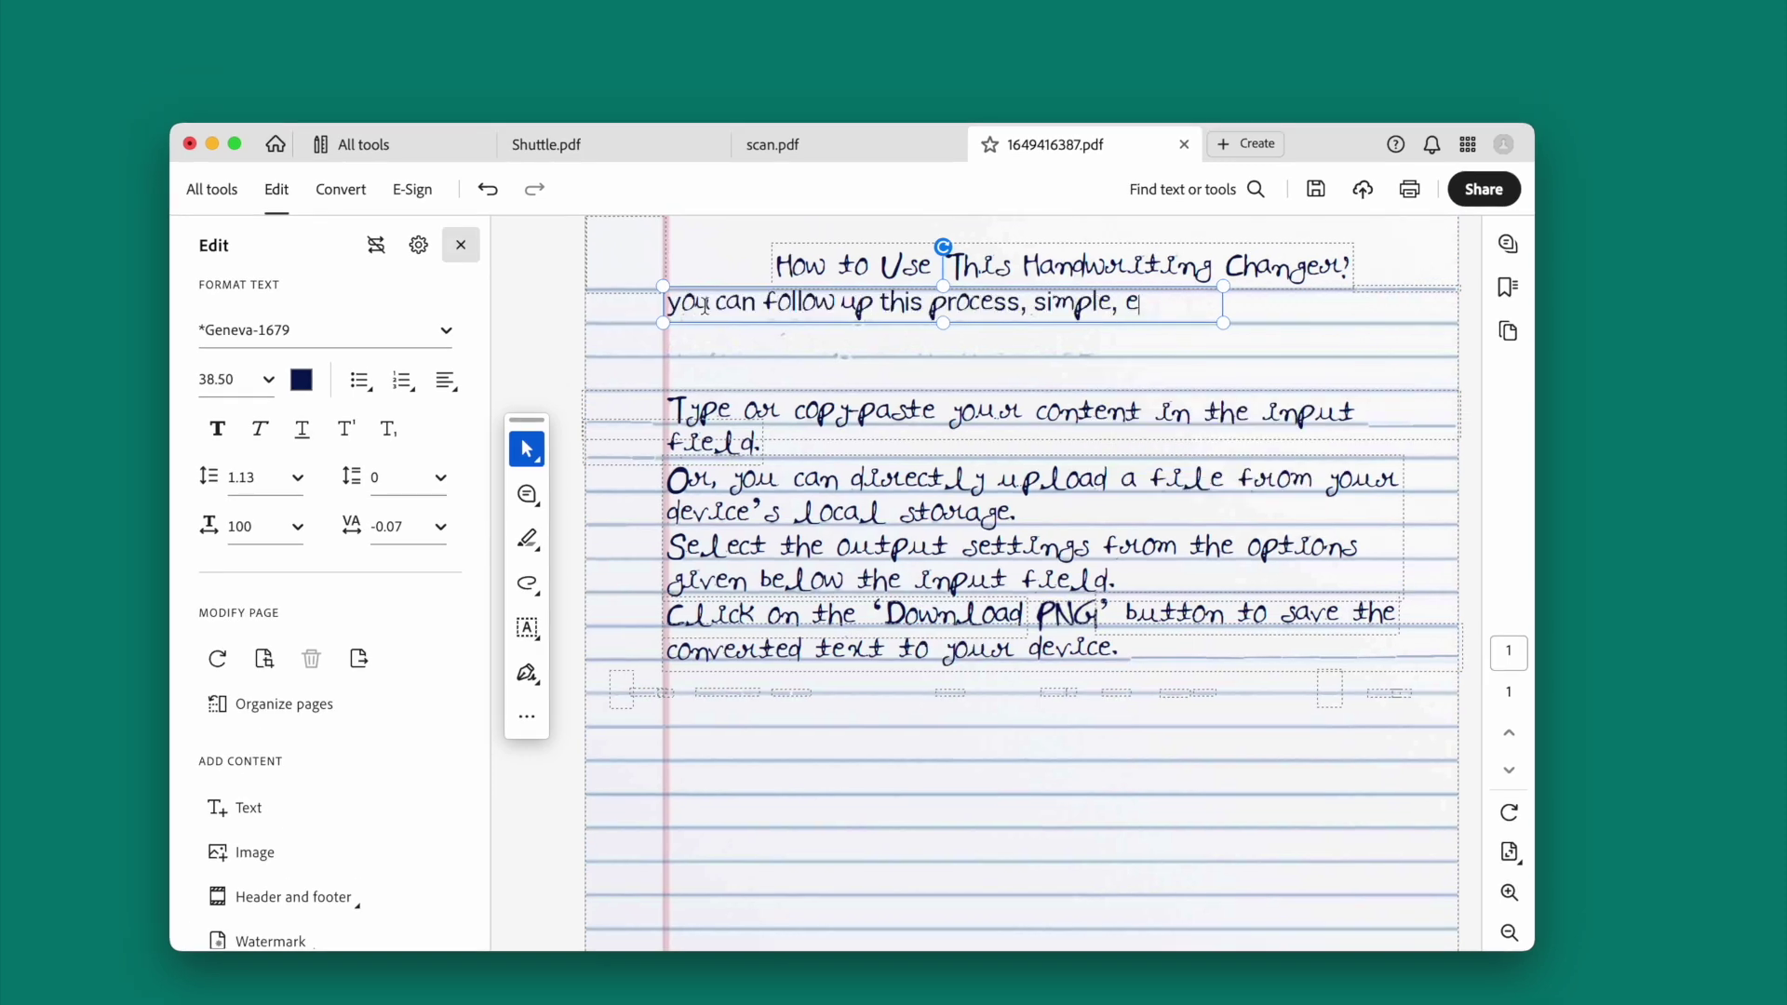
{"action": "type", "text": "asy, effcient"}
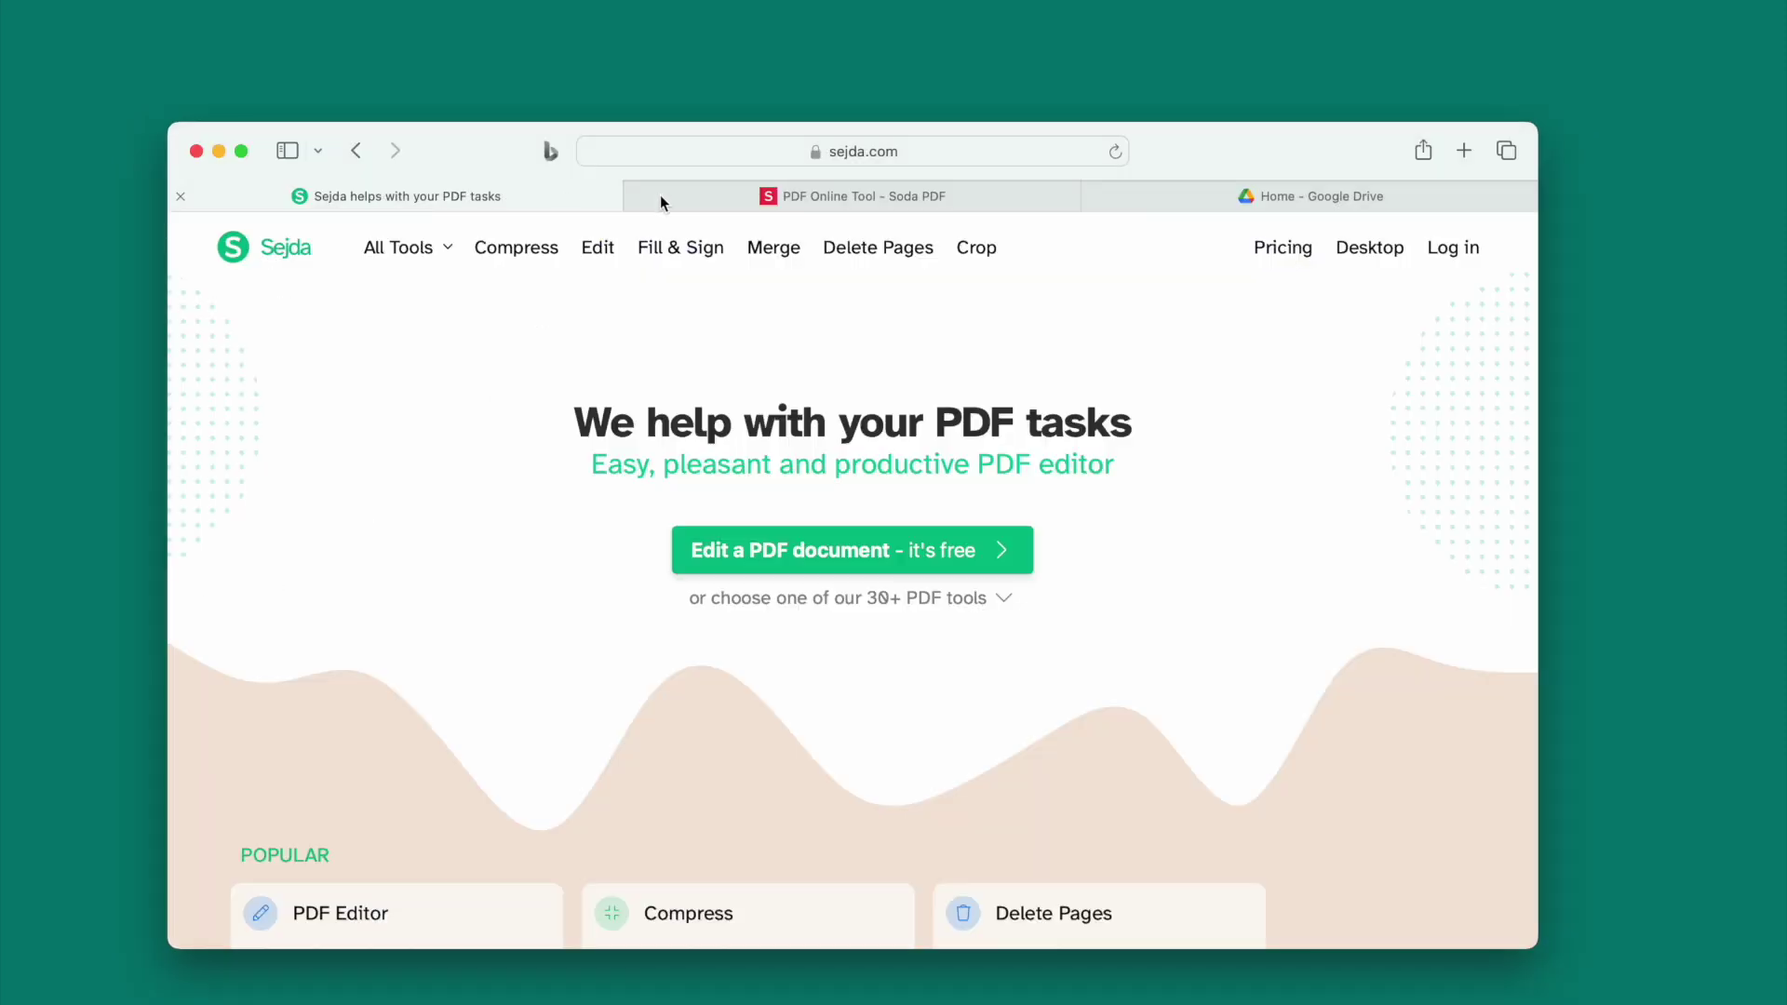
Step: Check the Soda PDF and Google Drive tabs, then go to Sejda's Edit a PDF document page
{"action": "left_click", "coordinate": [787, 198]}
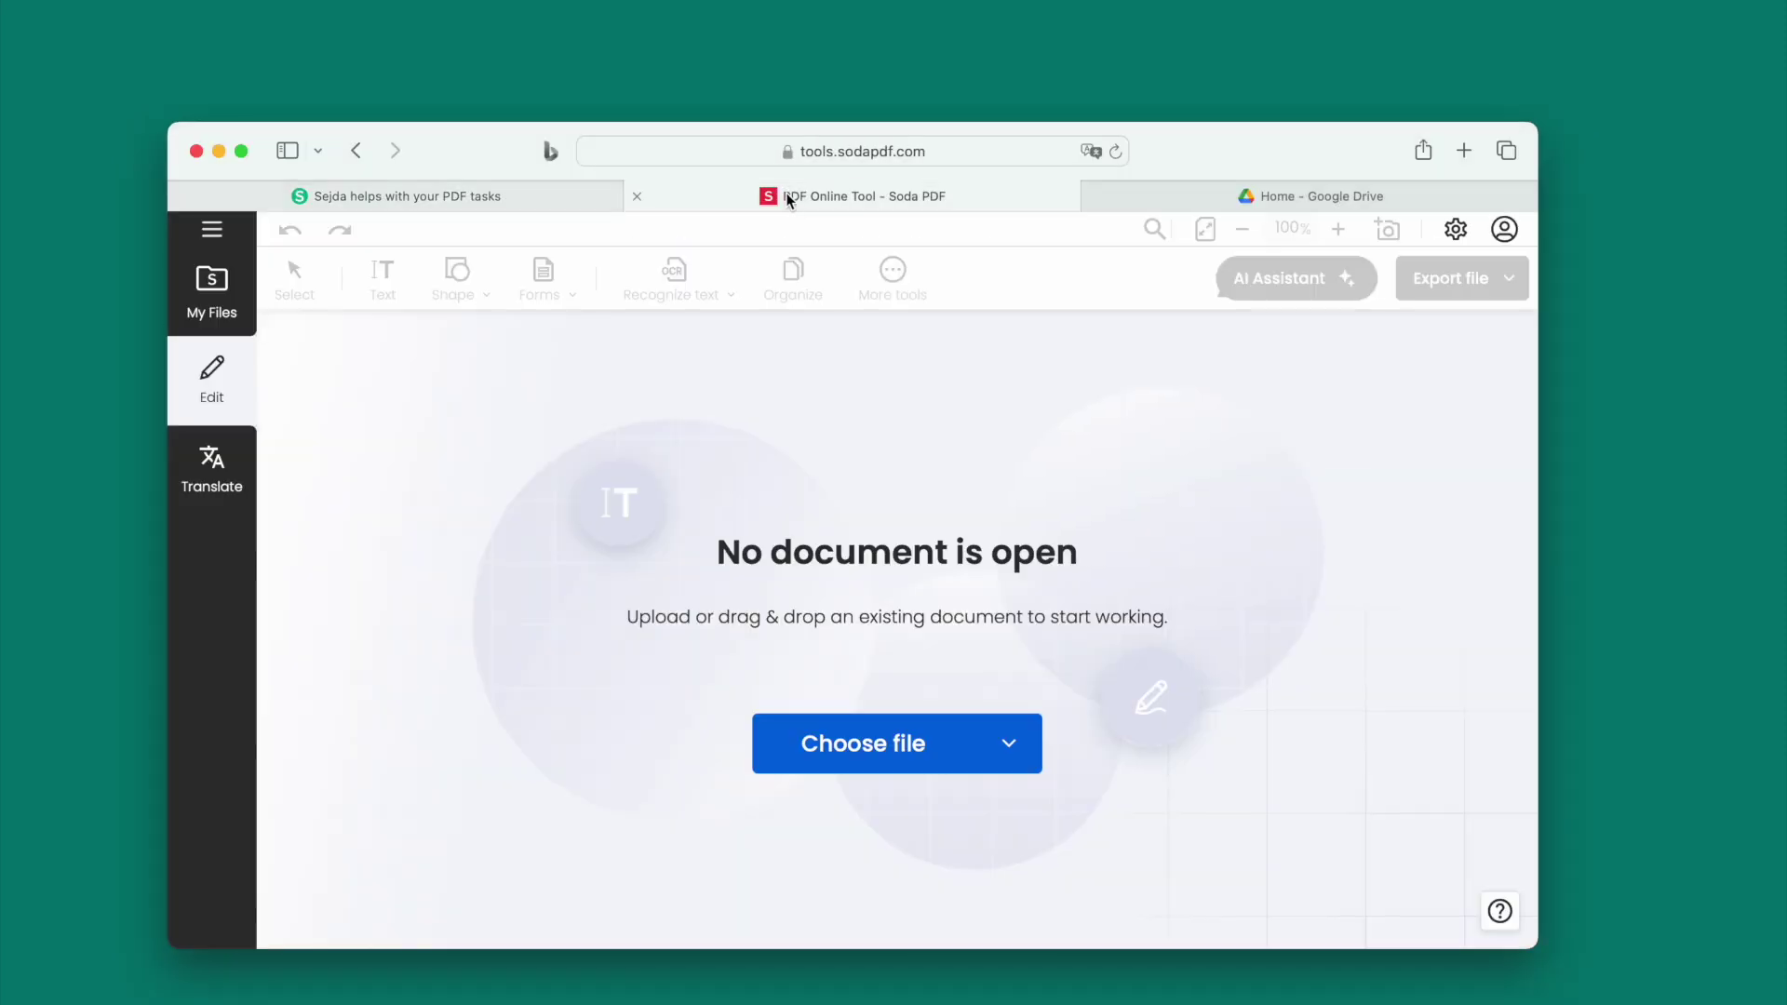
{"action": "left_click", "coordinate": [1266, 197]}
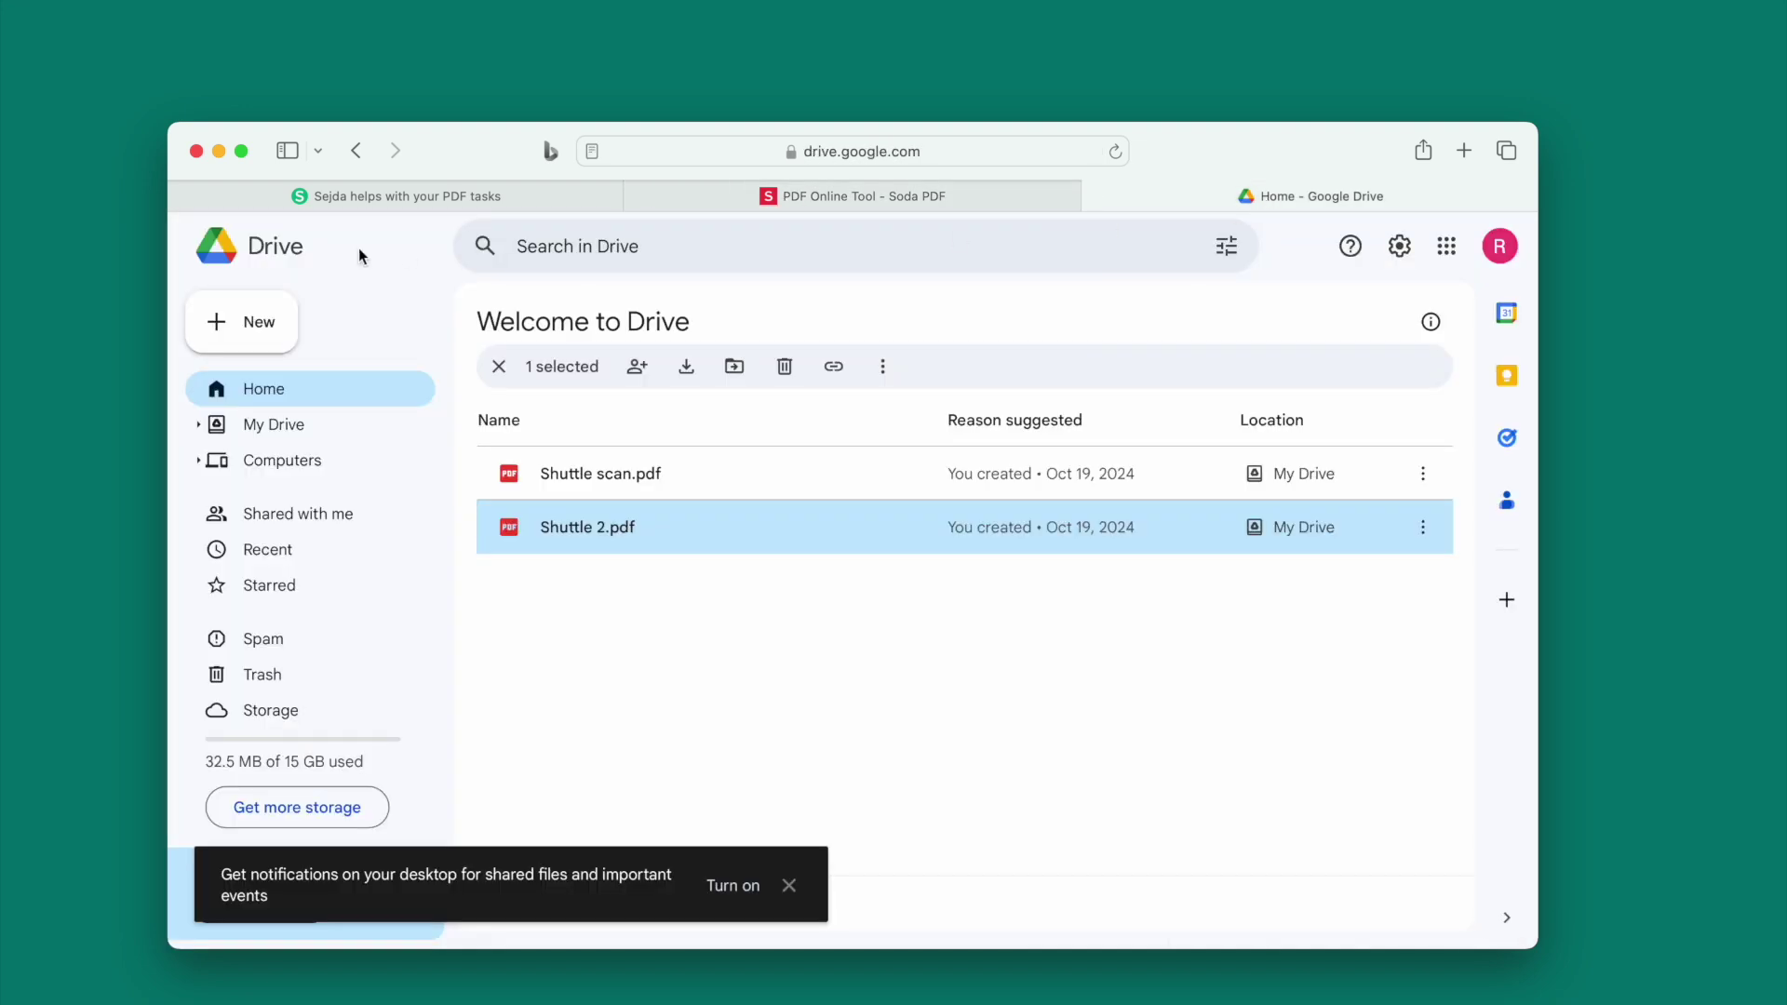
{"action": "left_click", "coordinate": [367, 194]}
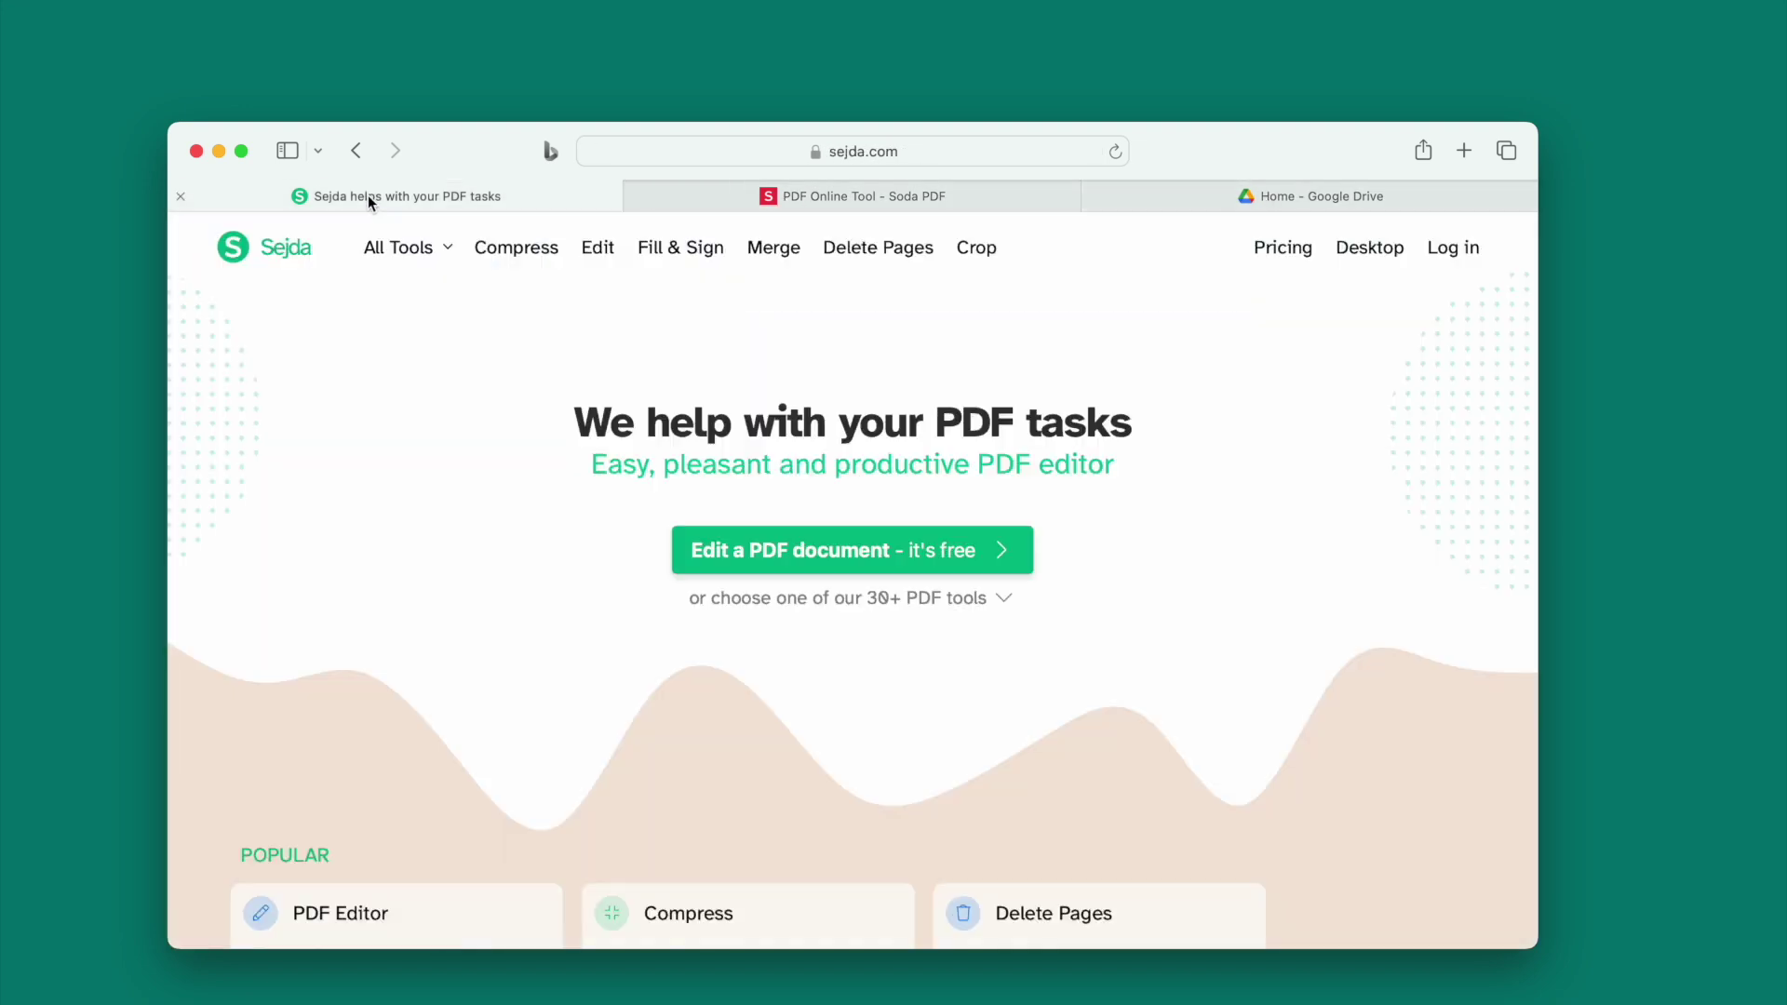
{"action": "left_click", "coordinate": [427, 263]}
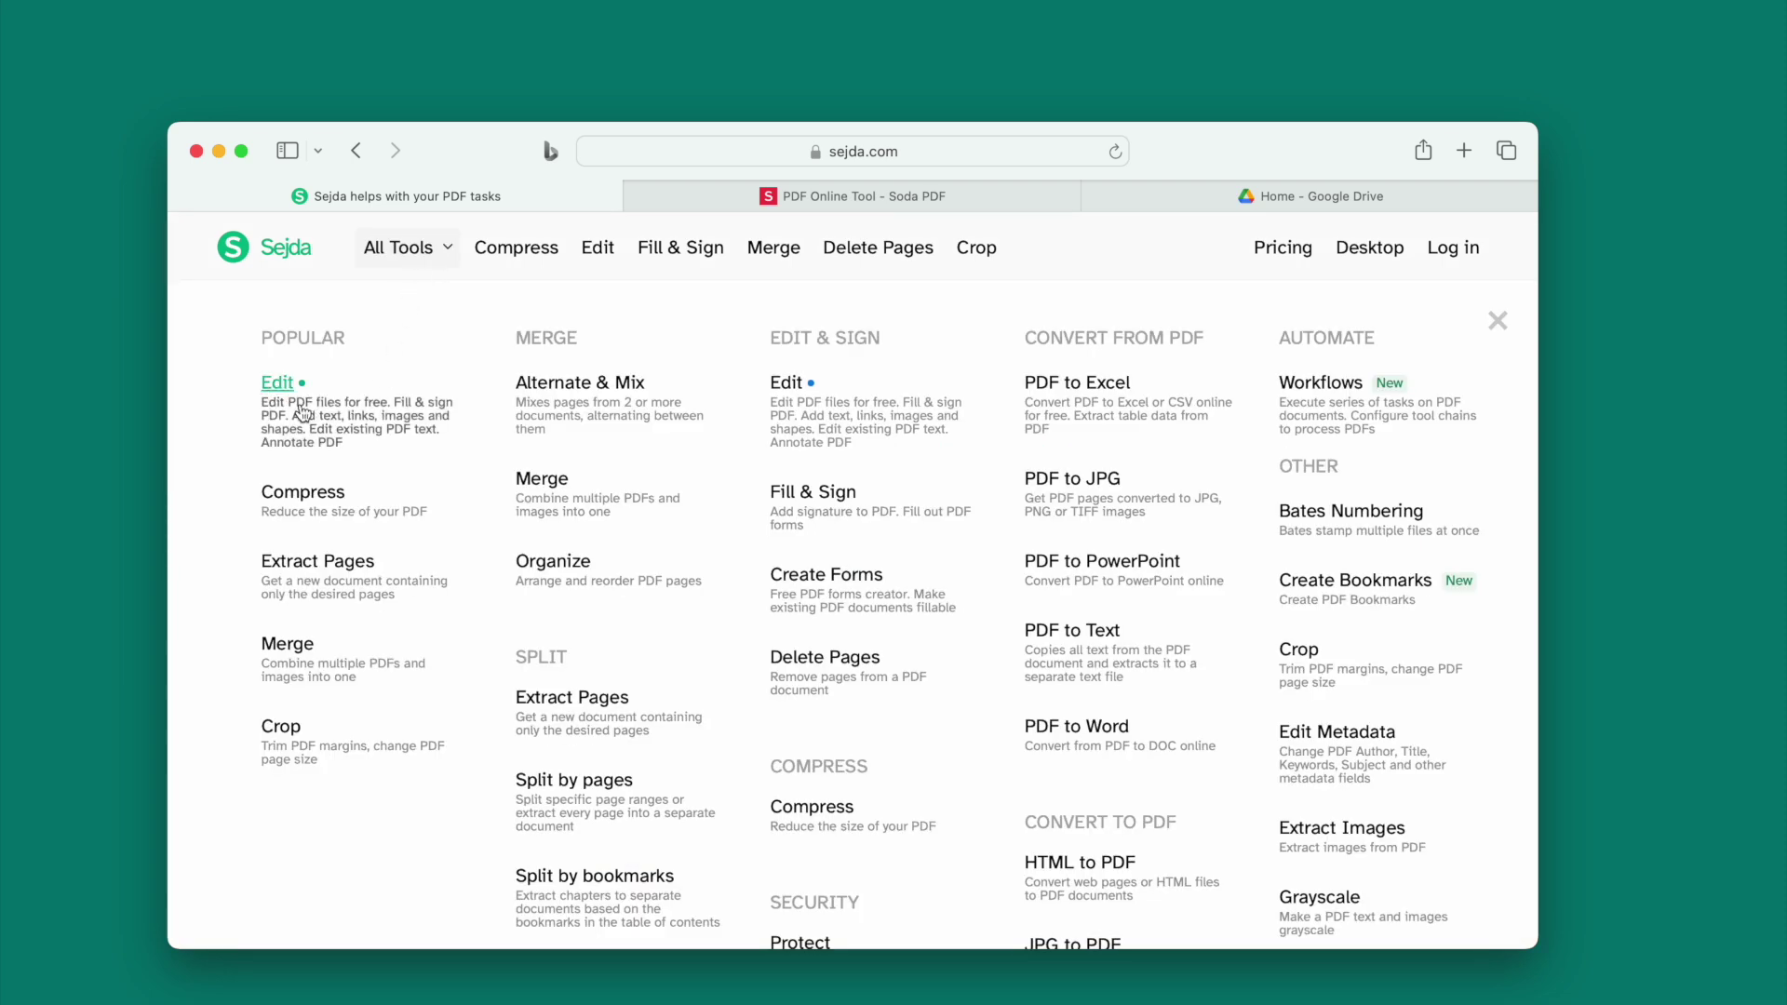
{"action": "left_click", "coordinate": [402, 249]}
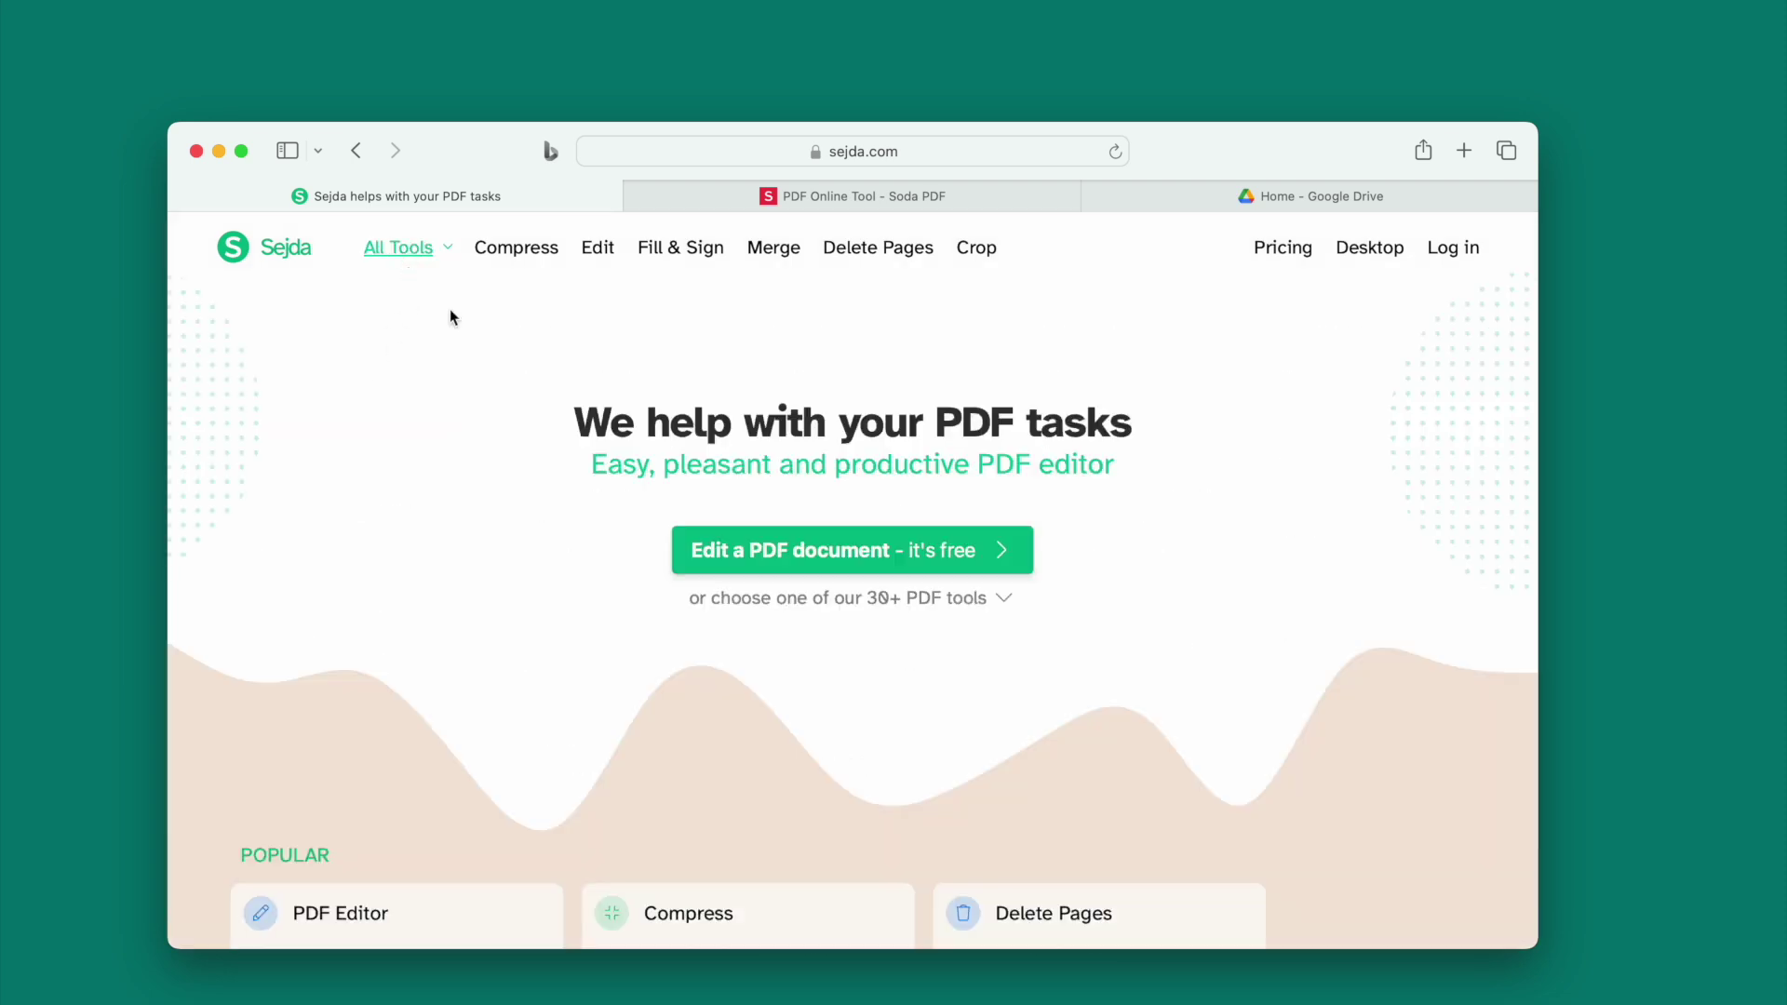
{"action": "left_click", "coordinate": [798, 548]}
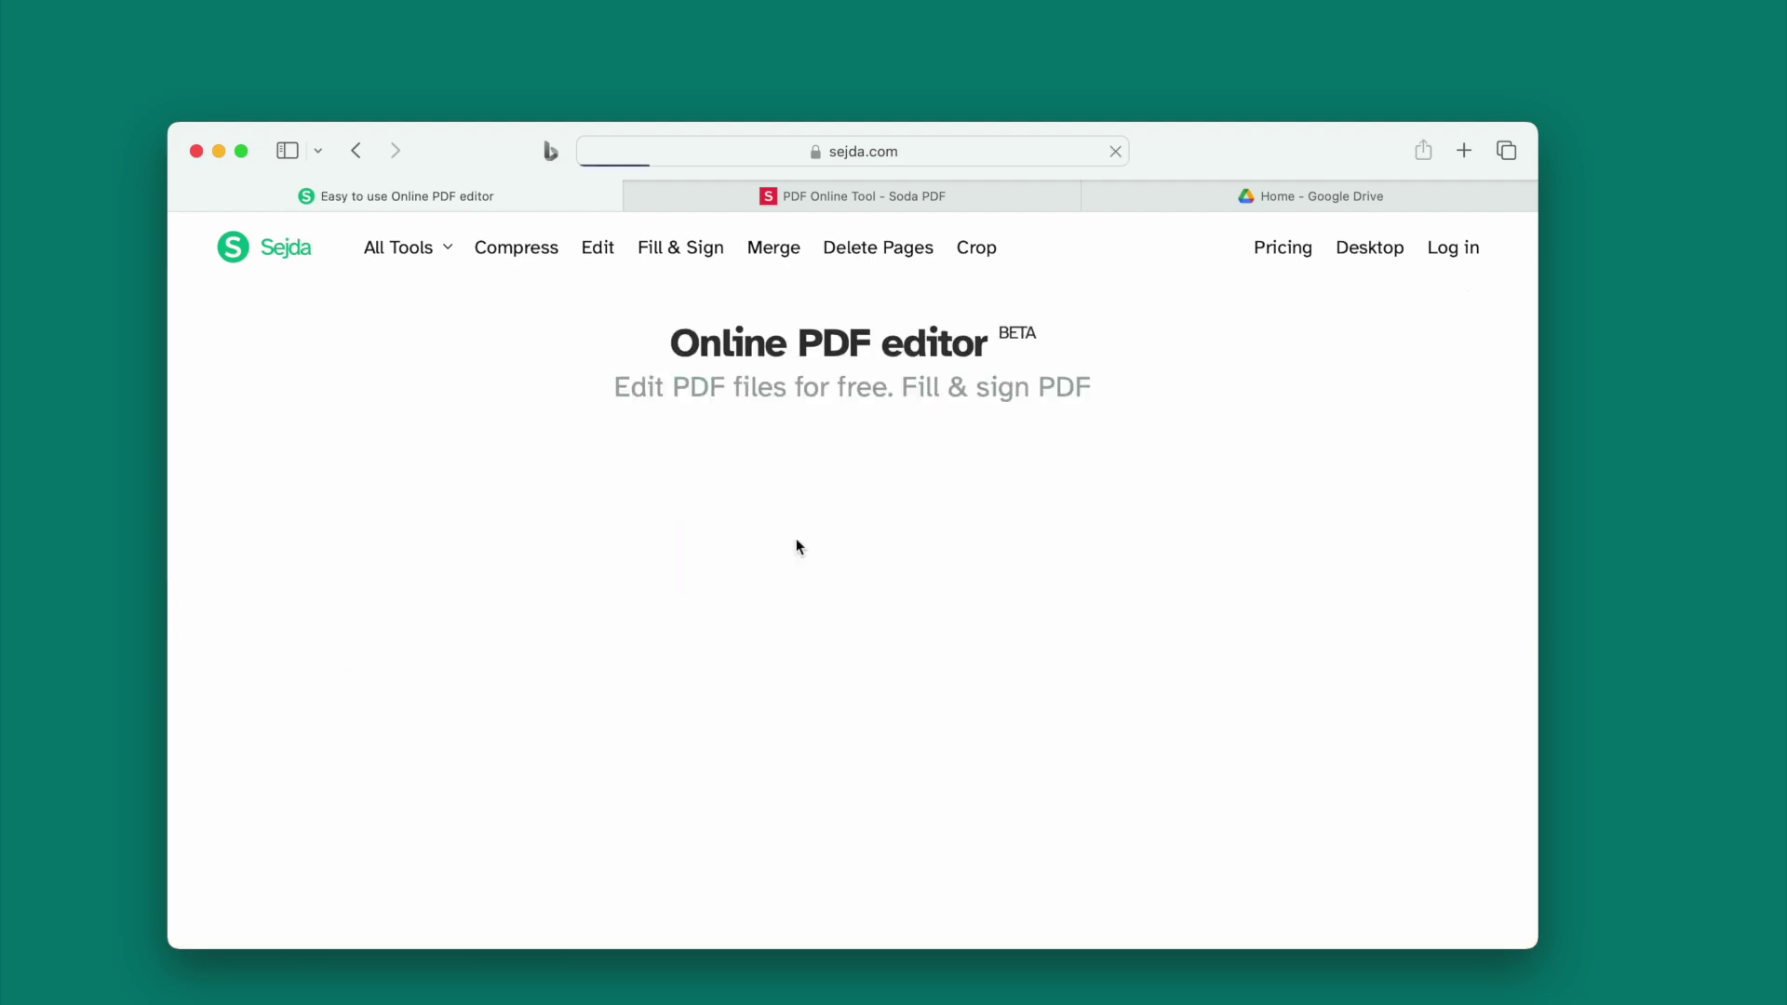
Step: Upload Shuttle.pdf to Sejda and delete the lines of list item 6
{"action": "left_click_drag", "start_coordinate": [1542, 482], "coordinate": [800, 576]}
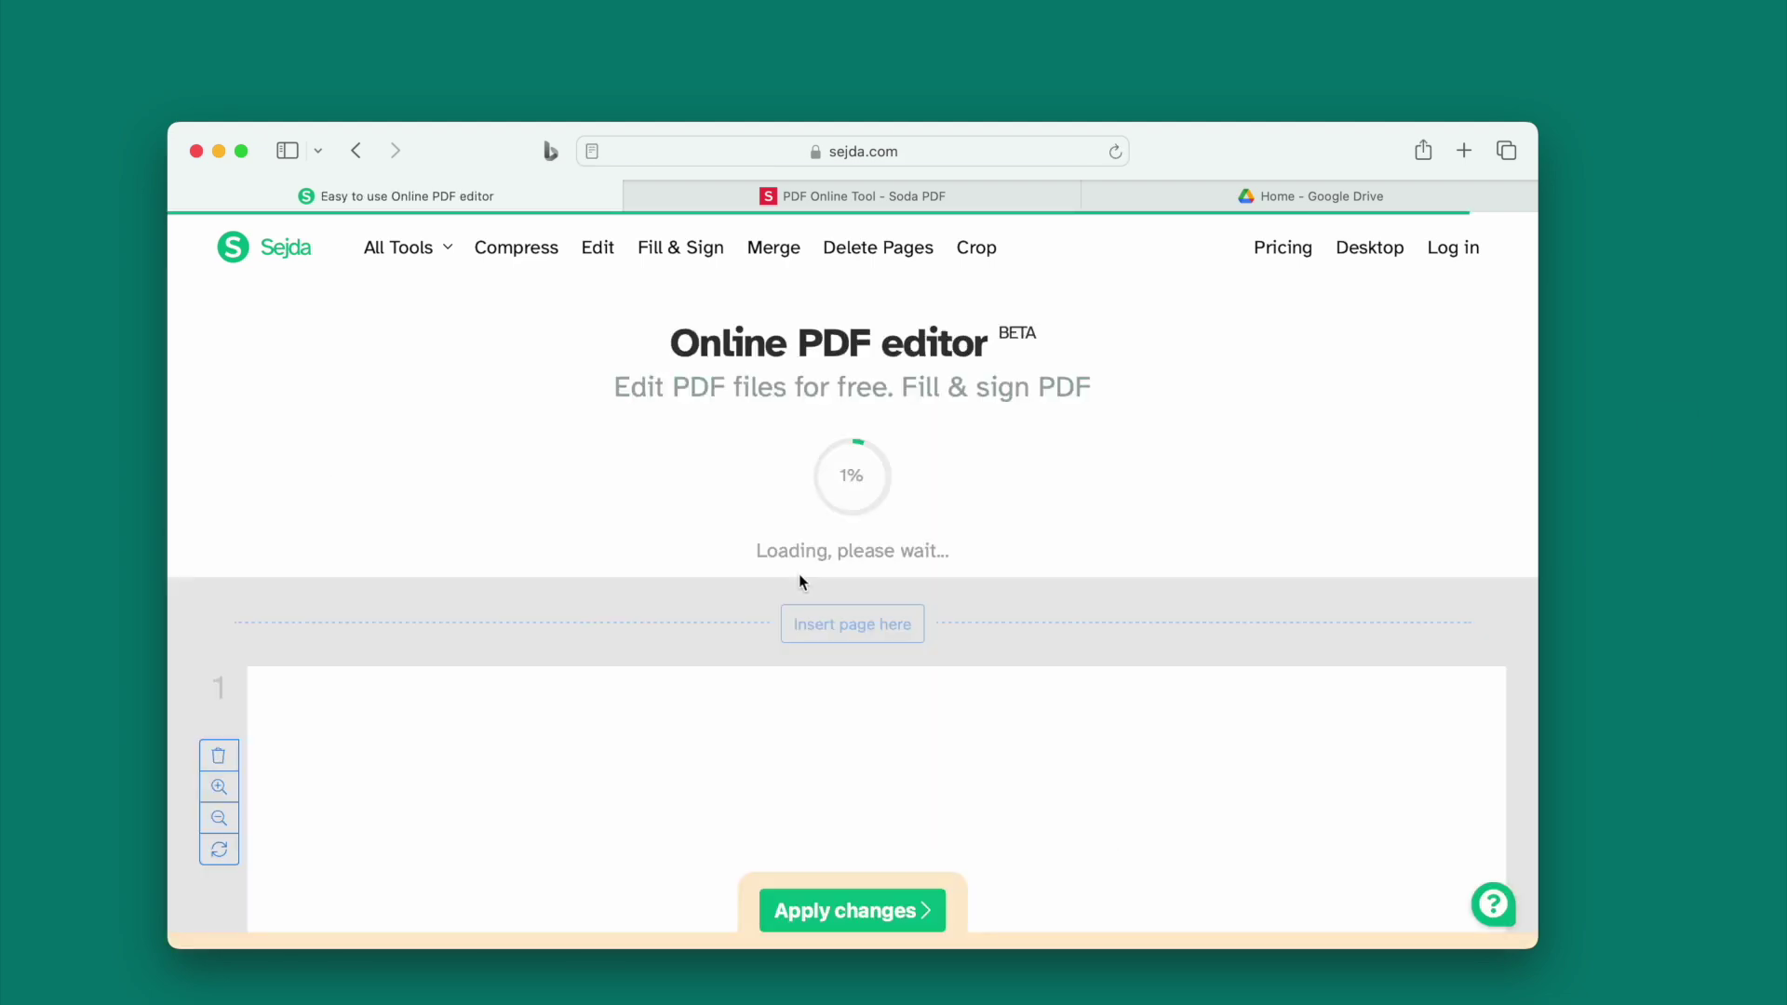
{"action": "scroll", "coordinate": [749, 640], "scroll_direction": "down", "scroll_amount": 5}
{"action": "scroll", "coordinate": [749, 640], "scroll_direction": "down", "scroll_amount": 5}
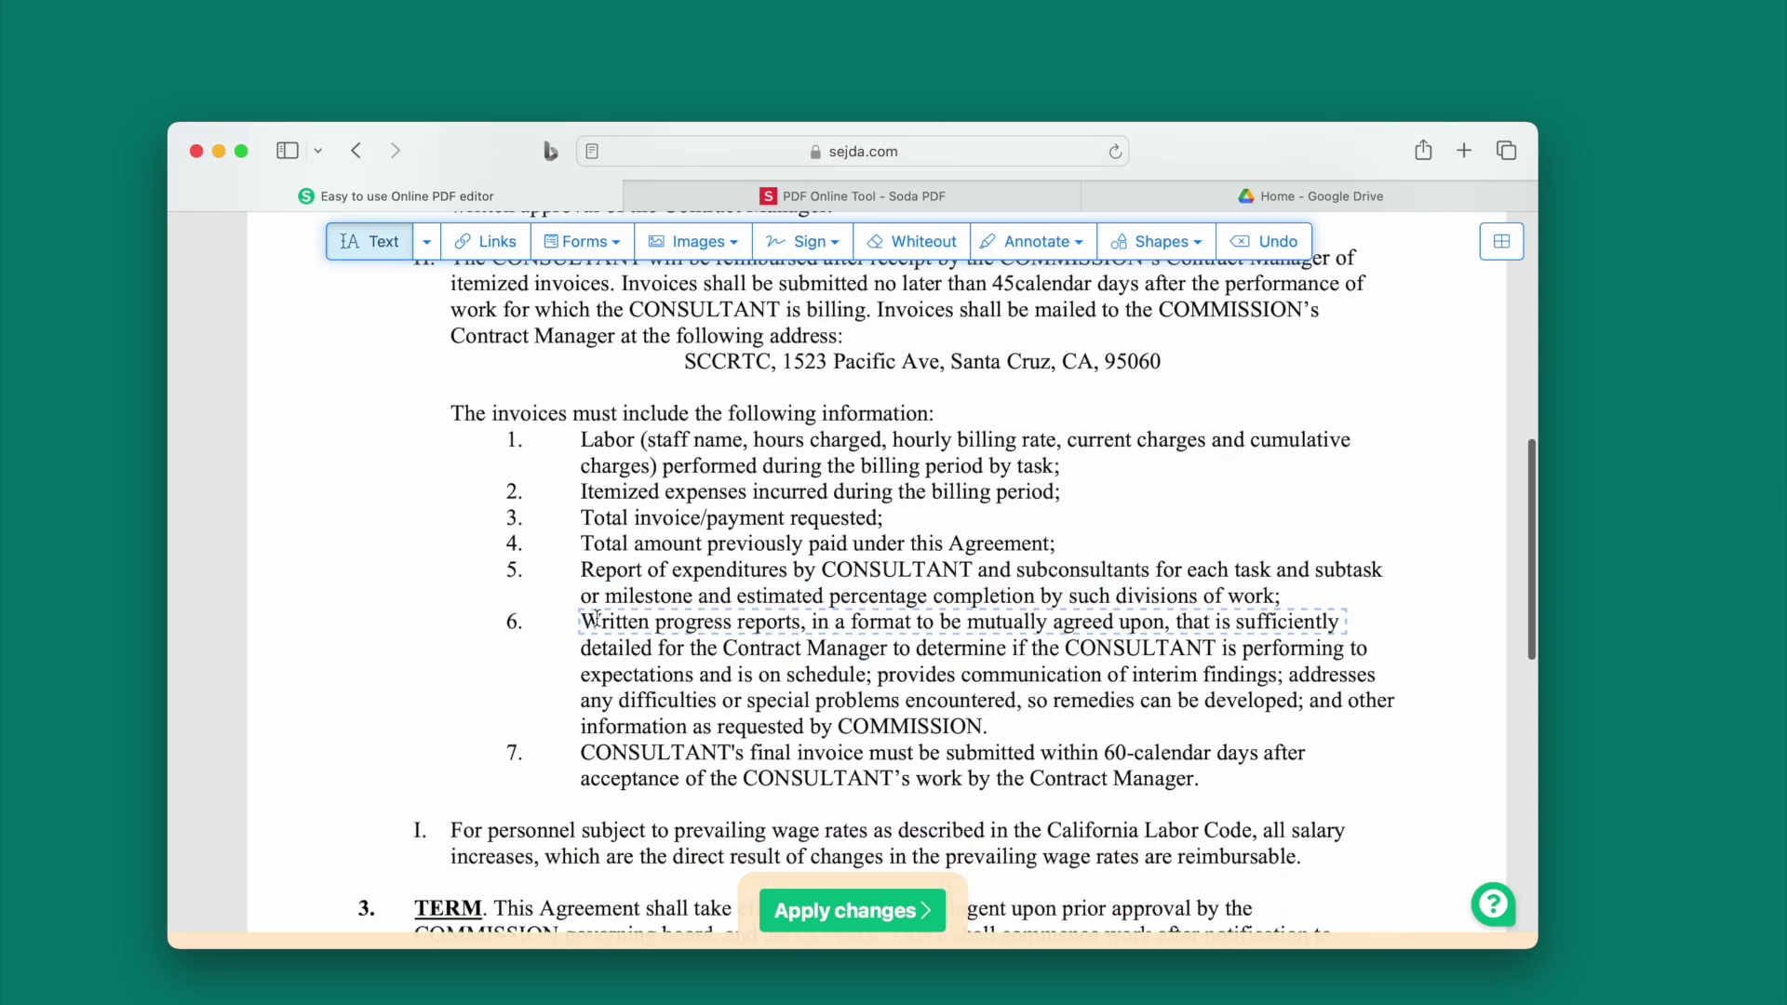
{"action": "left_click", "coordinate": [586, 634]}
{"action": "left_click", "coordinate": [1019, 588]}
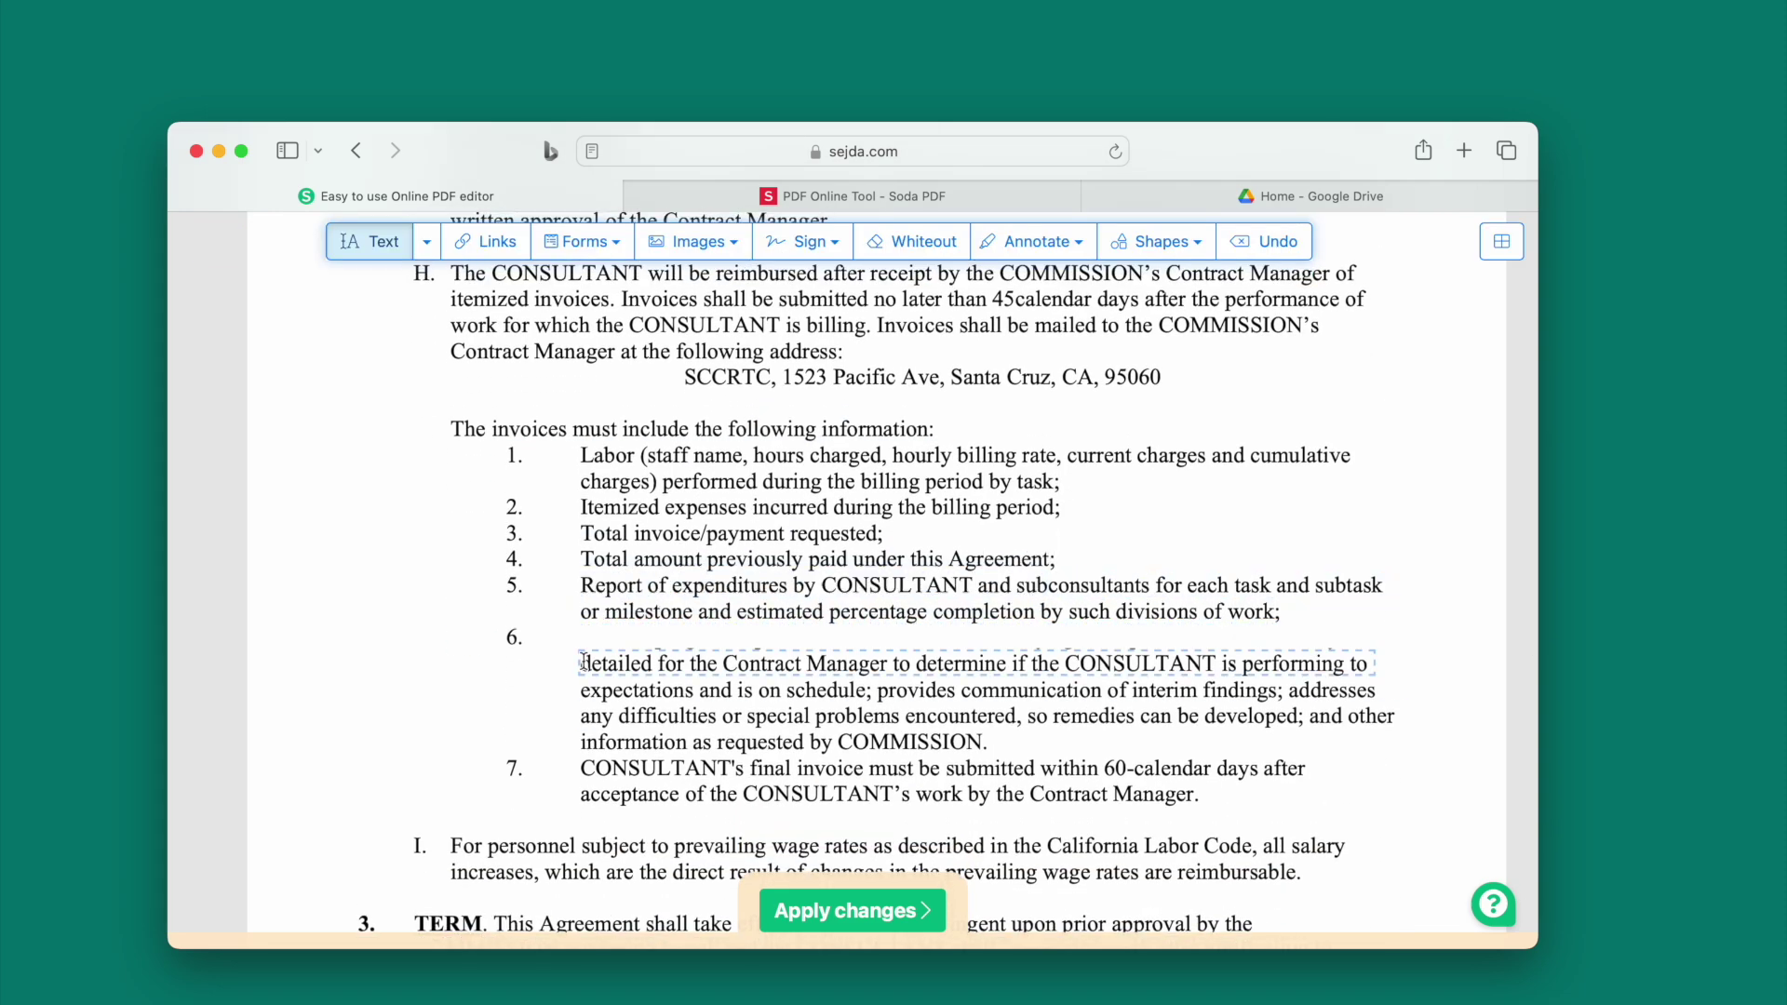
{"action": "left_click", "coordinate": [584, 663]}
{"action": "left_click", "coordinate": [1019, 614]}
{"action": "left_click", "coordinate": [587, 689]}
{"action": "key", "text": "Delete"}
{"action": "key", "text": "Delete"}
{"action": "key", "text": "Delete"}
{"action": "key", "text": "Delete"}
{"action": "key", "text": "Delete"}
{"action": "key", "text": "Delete"}
{"action": "key", "text": "Delete"}
{"action": "key", "text": "Delete"}
{"action": "key", "text": "Delete"}
{"action": "key", "text": "Delete"}
{"action": "key", "text": "Delete"}
{"action": "key", "text": "Delete"}
{"action": "key", "text": "Delete"}
{"action": "key", "text": "Delete"}
{"action": "key", "text": "Delete"}
{"action": "key", "text": "Delete"}
{"action": "key", "text": "Delete"}
{"action": "key", "text": "Delete"}
{"action": "key", "text": "Delete"}
{"action": "key", "text": "Delete"}
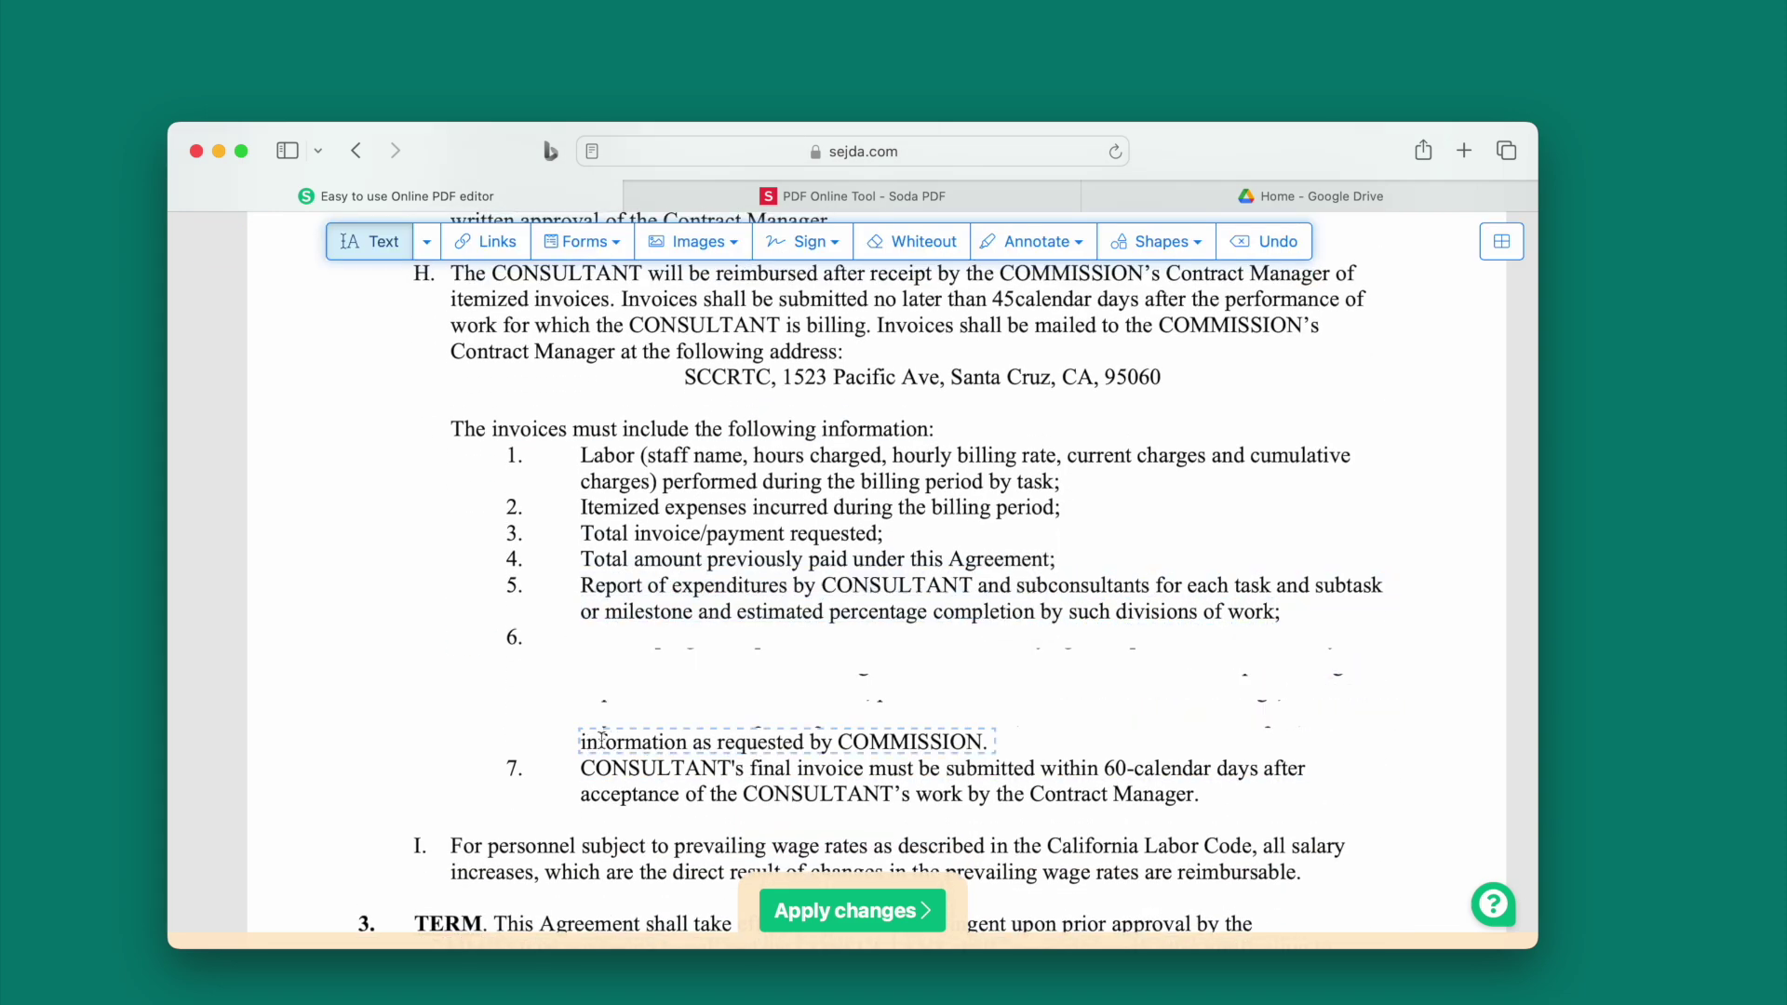
Step: Delete item 7's text blocks and the leftover numbers 7 and 6
{"action": "left_click", "coordinate": [1019, 718]}
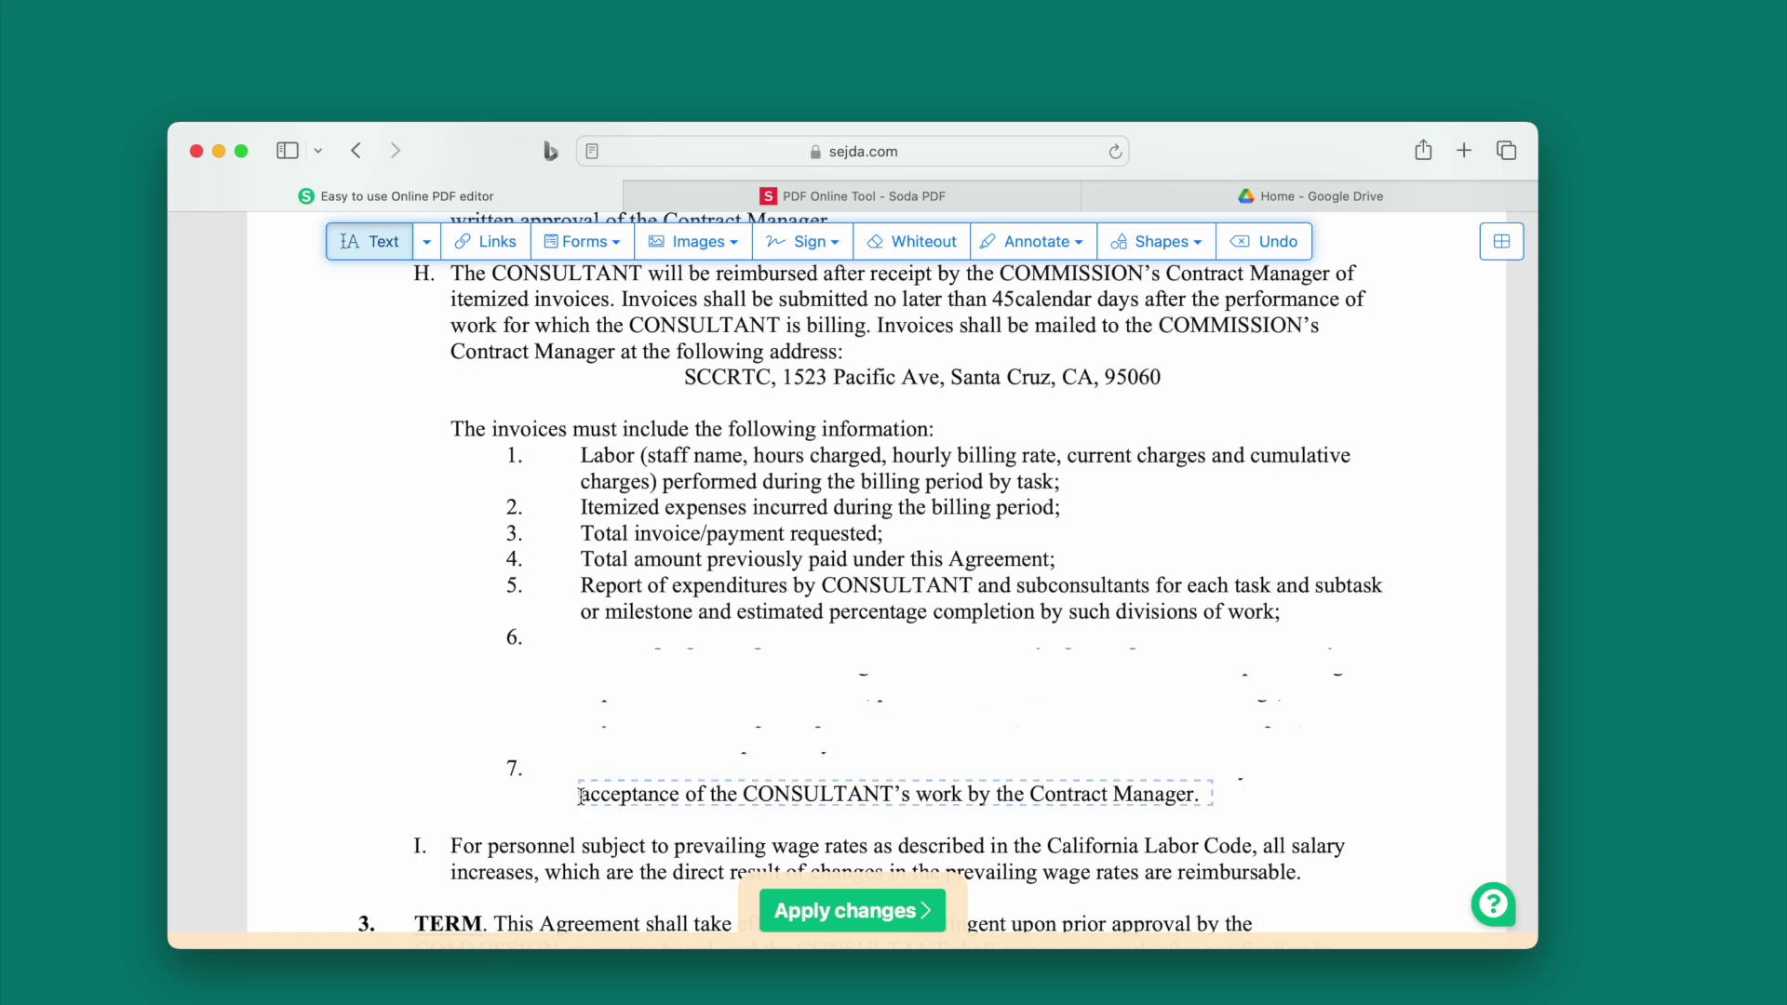
{"action": "left_click", "coordinate": [581, 797]}
{"action": "left_click", "coordinate": [1027, 747]}
{"action": "left_click", "coordinate": [511, 770]}
{"action": "left_click", "coordinate": [946, 720]}
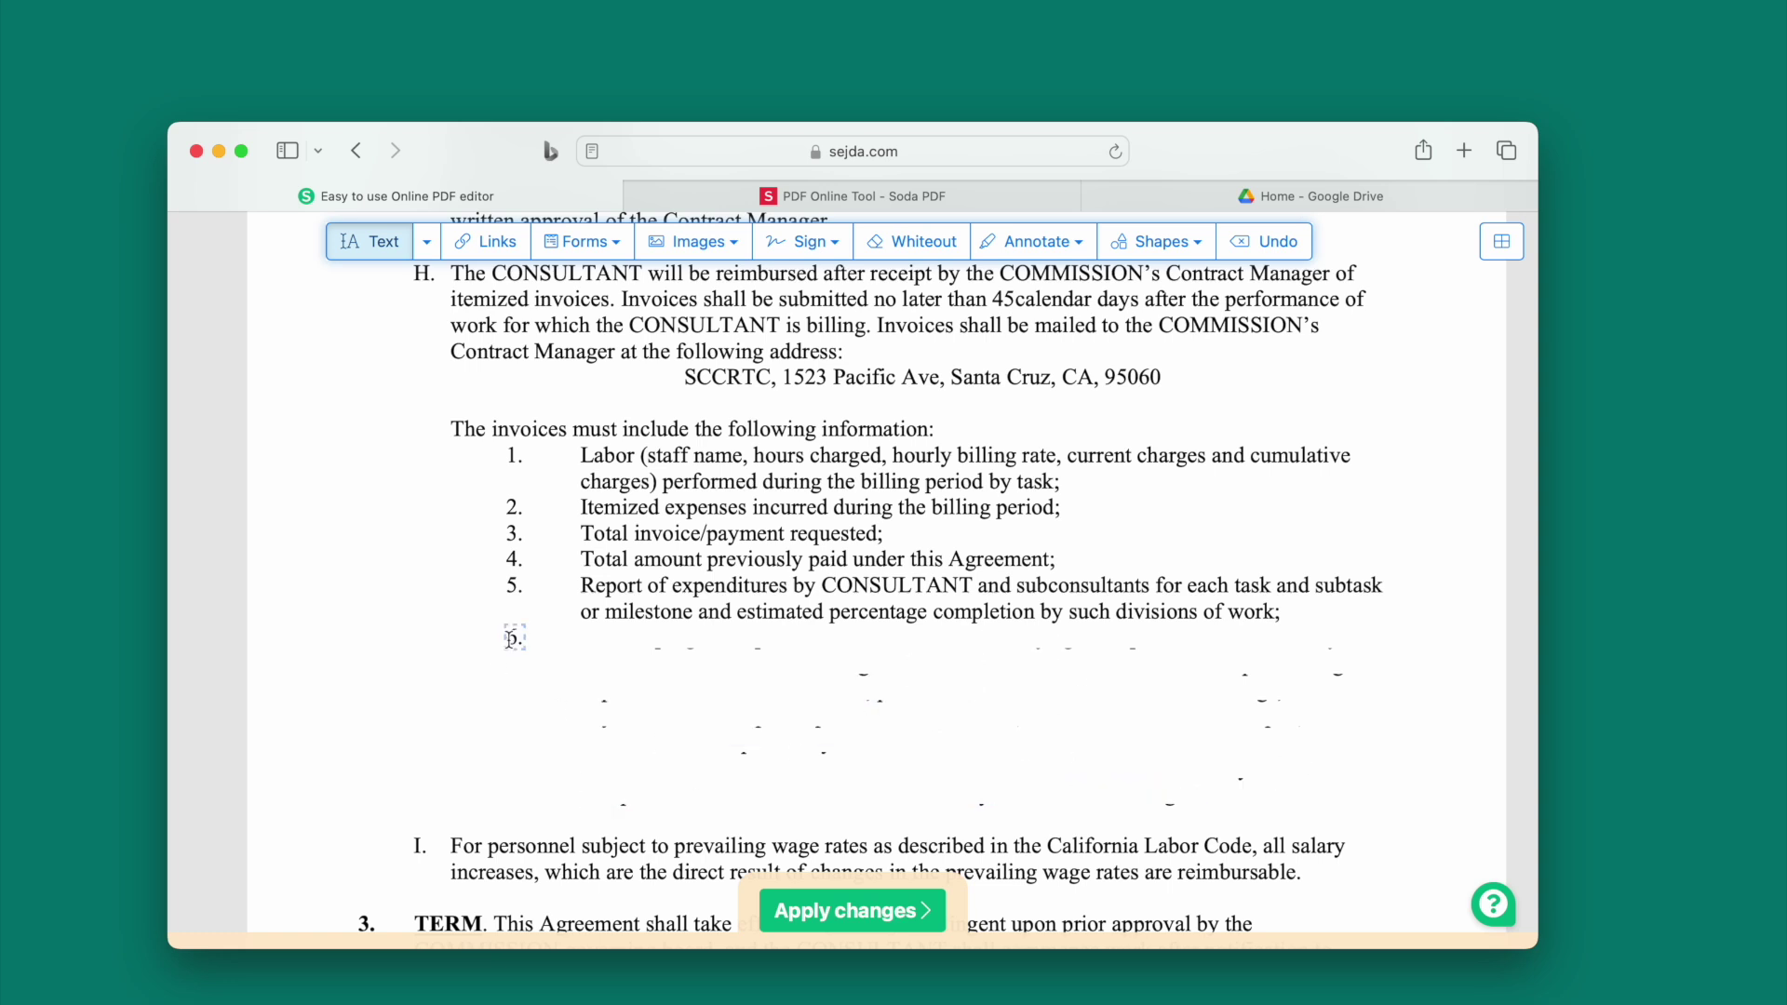
{"action": "left_click", "coordinate": [514, 638]}
{"action": "left_click", "coordinate": [950, 589]}
Step: Append 'add new text.' to item F and ', but if you add long texts, the format will be changed.' to item H
{"action": "scroll", "coordinate": [911, 675], "scroll_direction": "up", "scroll_amount": 5}
{"action": "left_click", "coordinate": [622, 469]}
{"action": "type", "text": "add ne"}
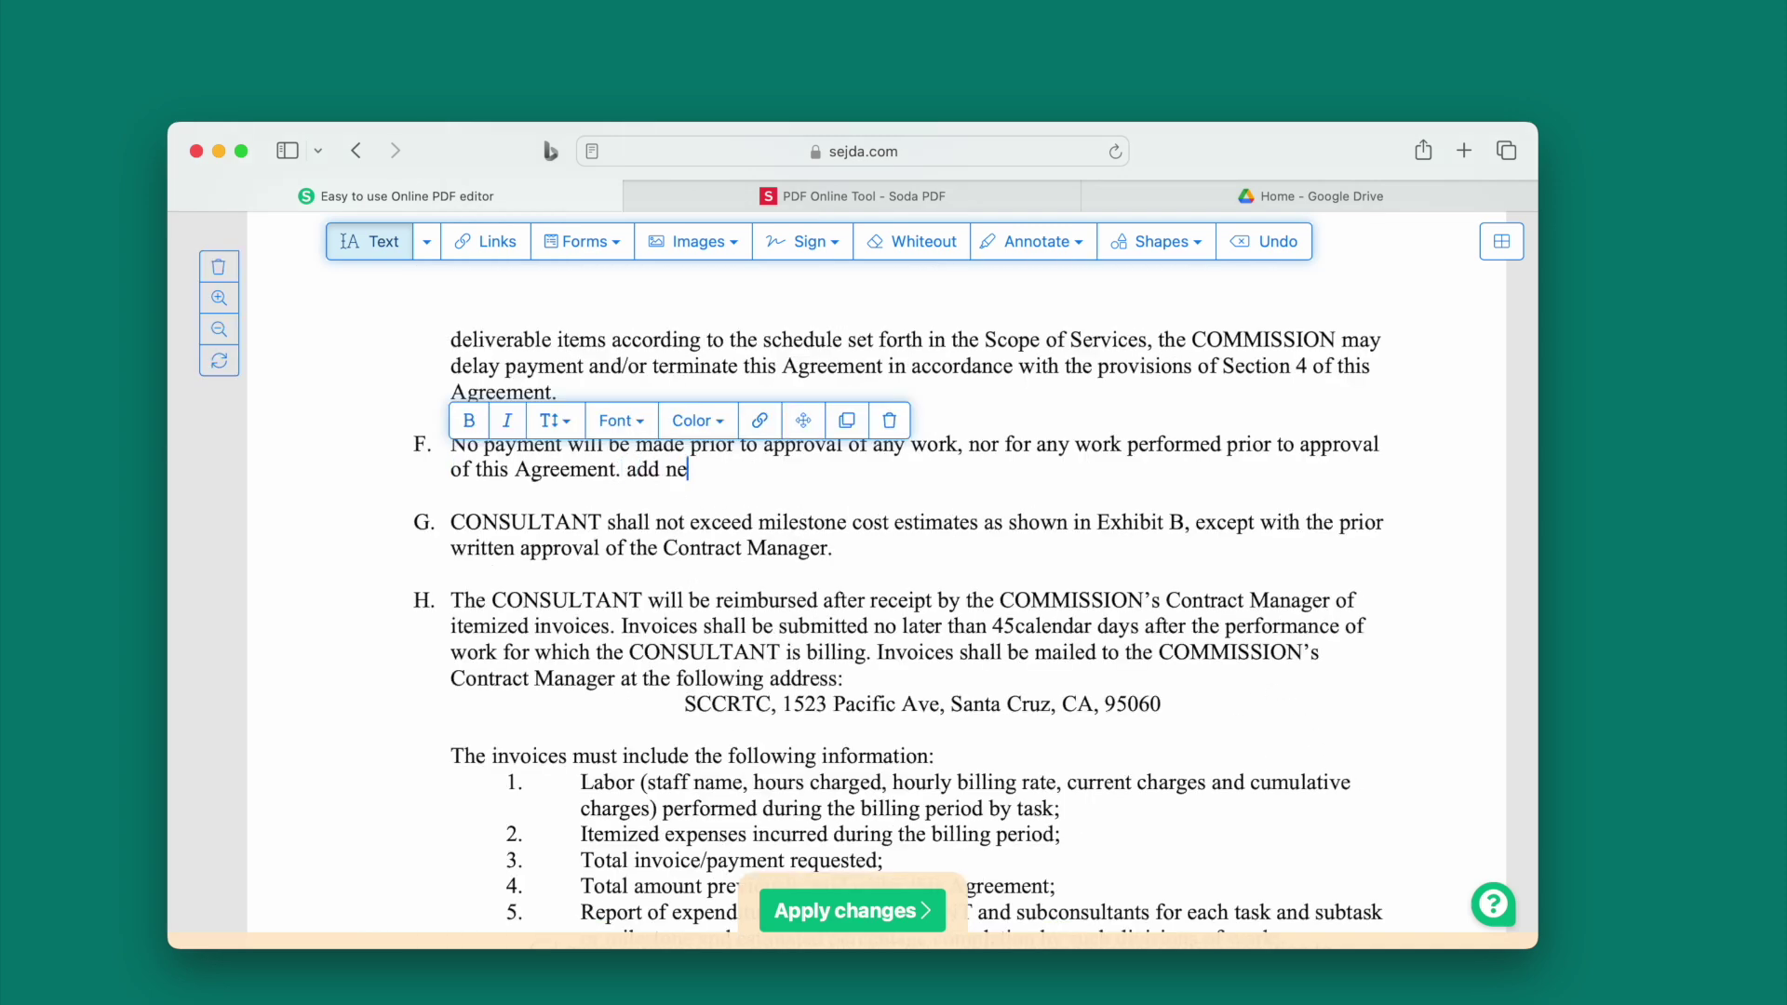
{"action": "type", "text": "w text."}
{"action": "left_click", "coordinate": [1322, 656]}
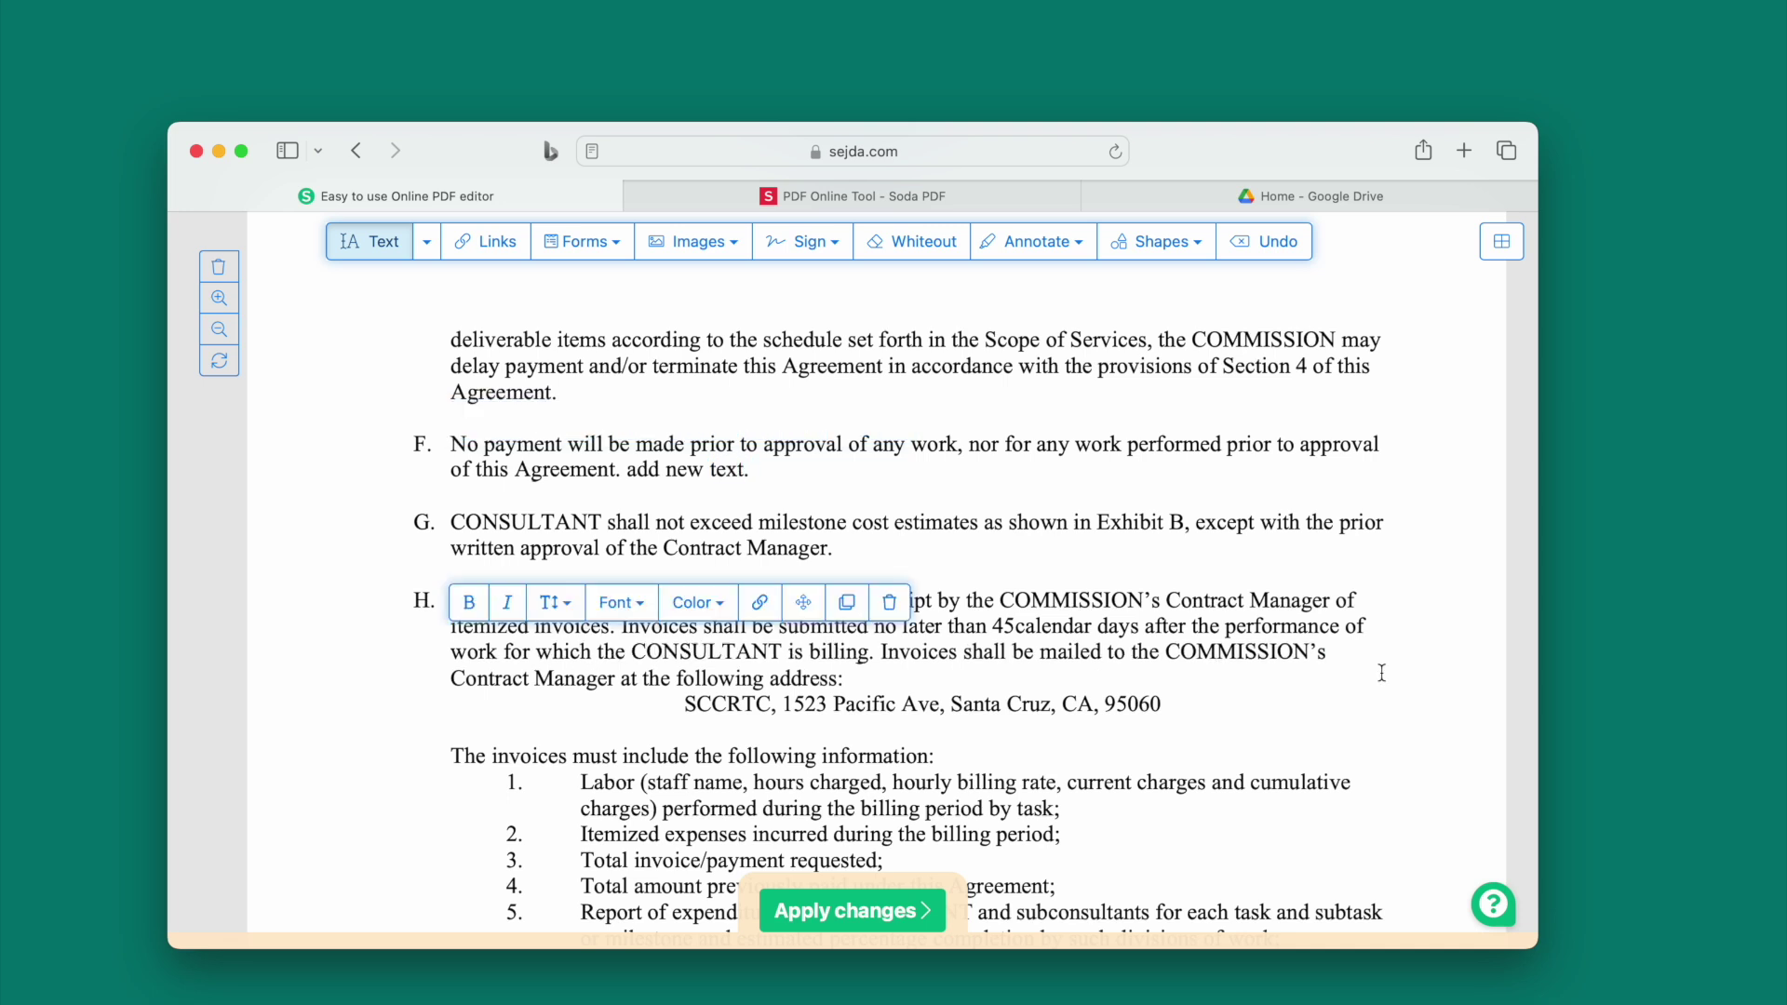
{"action": "type", "text": ", but if you add long"}
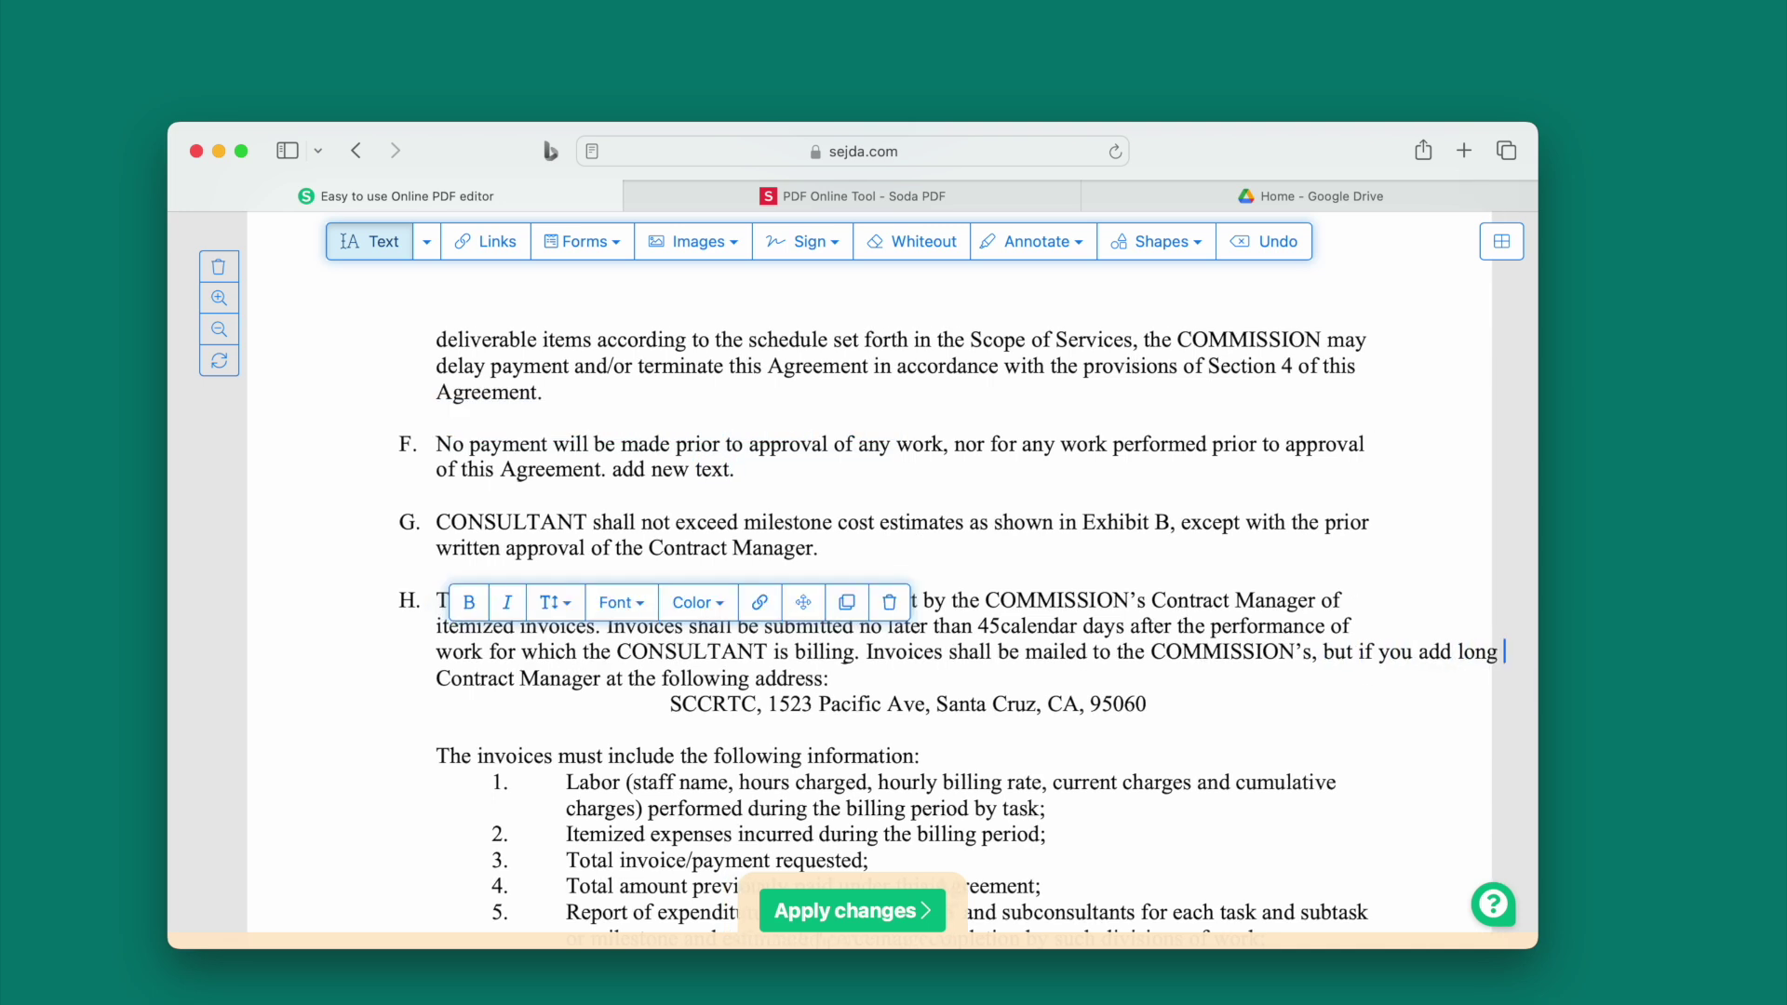
{"action": "type", "text": " texts, the format will be changed."}
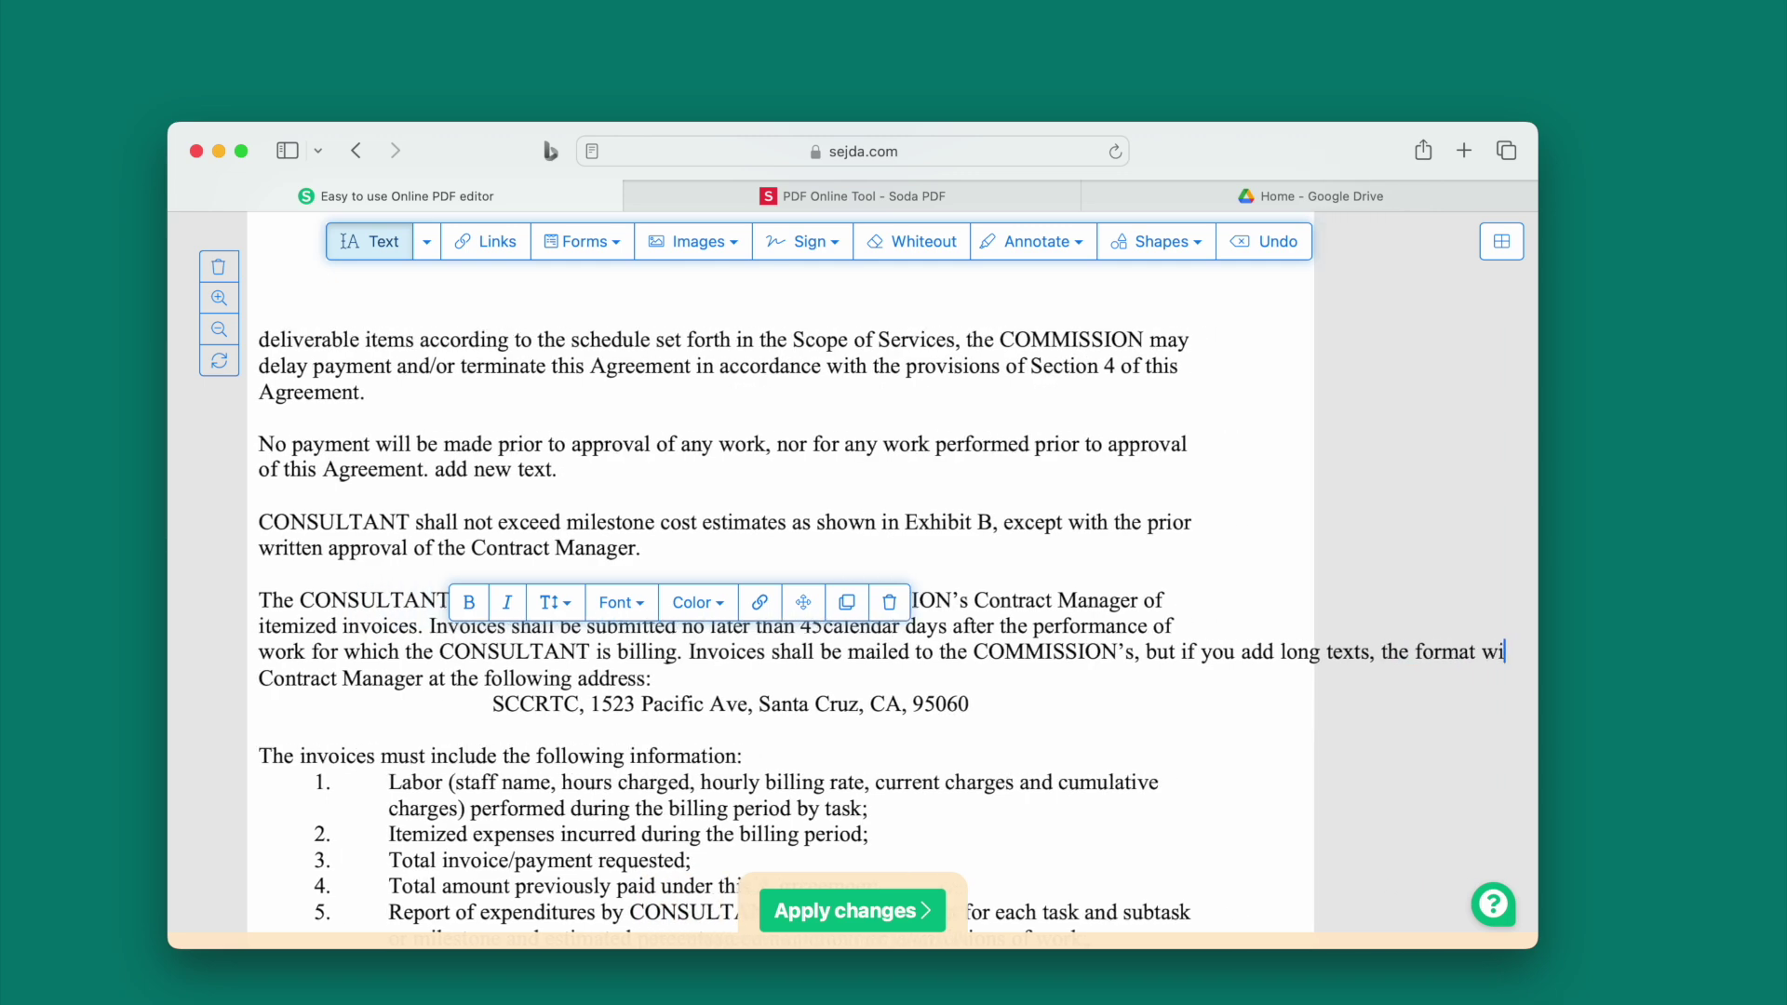
{"action": "left_click", "coordinate": [1275, 241]}
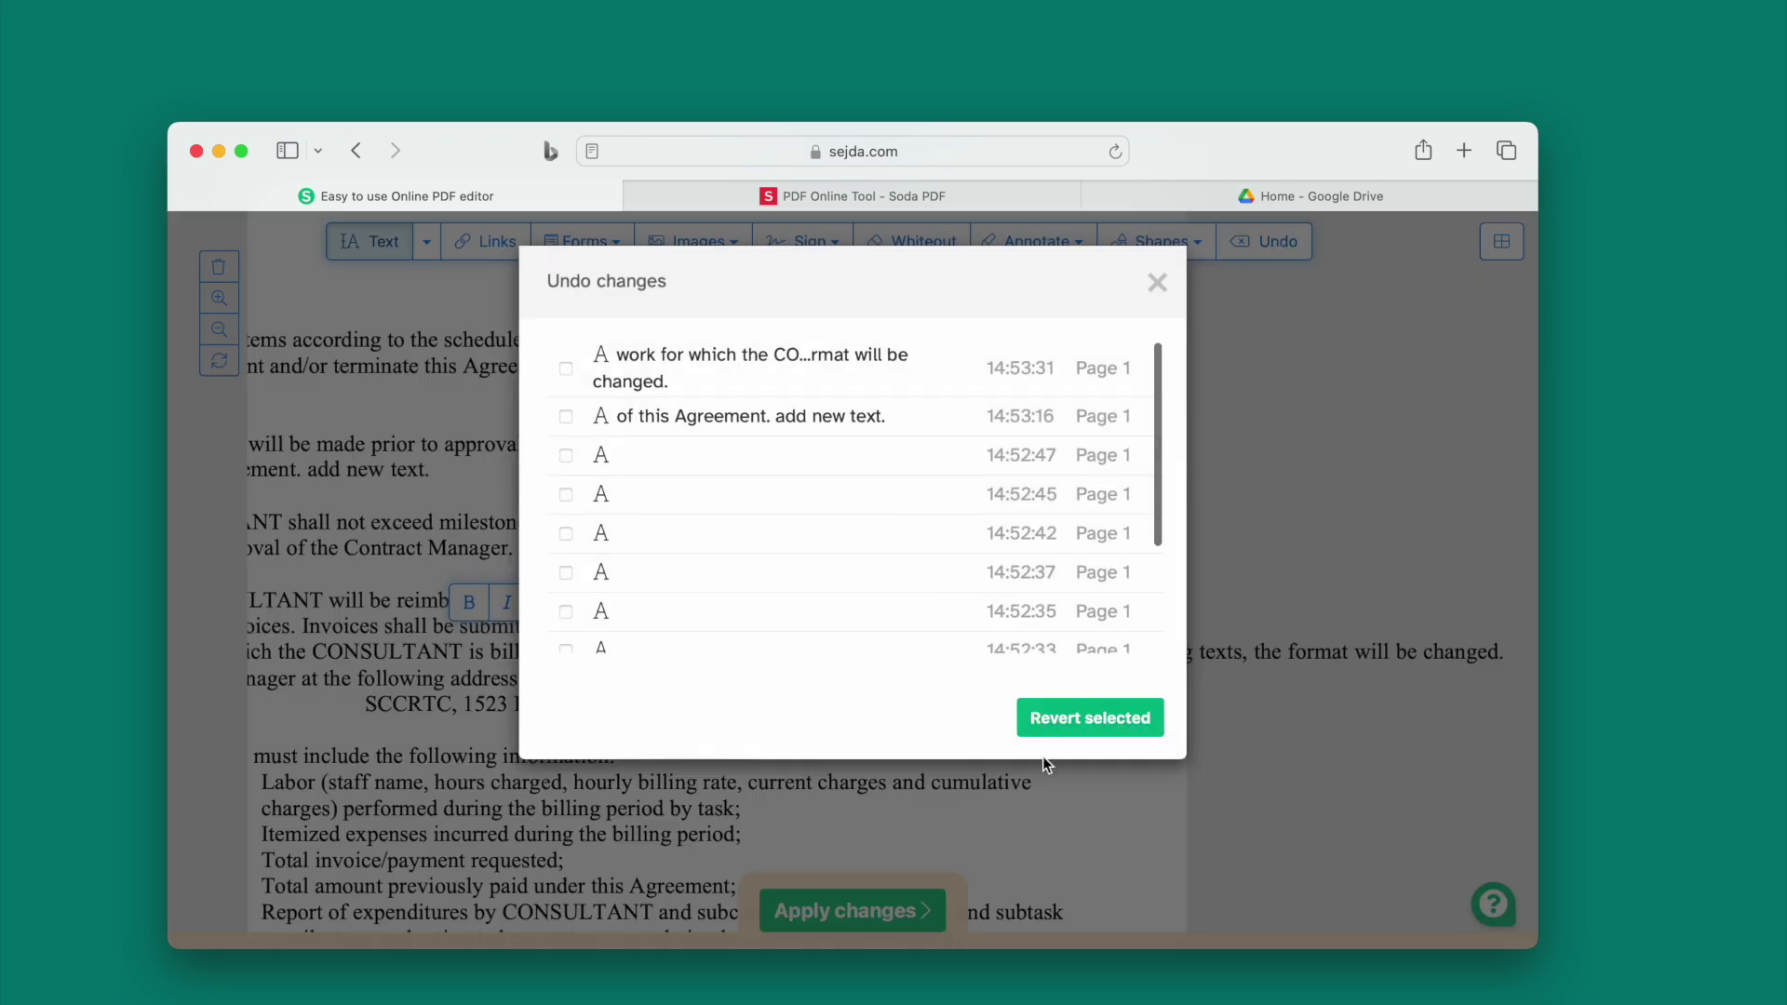
Step: Revert the two added sentences in items F and H from the Undo changes list
{"action": "left_click", "coordinate": [565, 368]}
{"action": "left_click", "coordinate": [565, 418]}
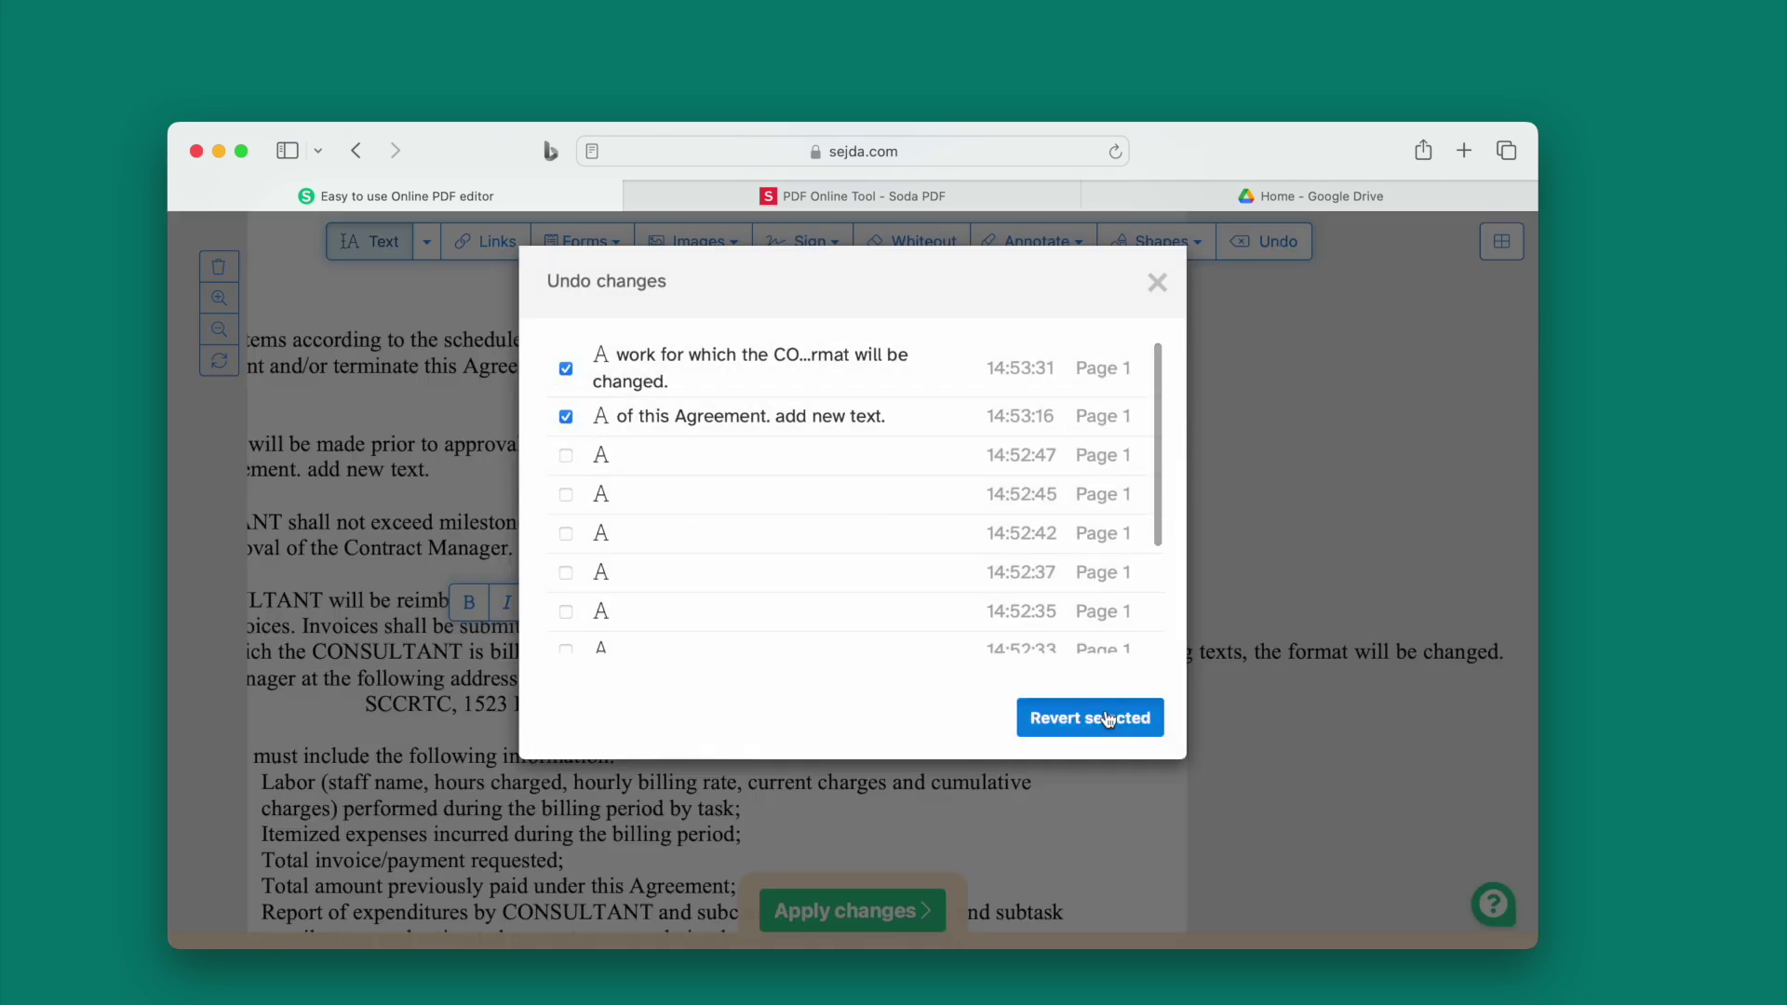
{"action": "left_click", "coordinate": [1090, 718]}
Step: Apply the remaining edits and download the edited Shuttle.pdf
{"action": "scroll", "coordinate": [866, 837], "scroll_direction": "down", "scroll_amount": 4}
{"action": "left_click", "coordinate": [867, 920]}
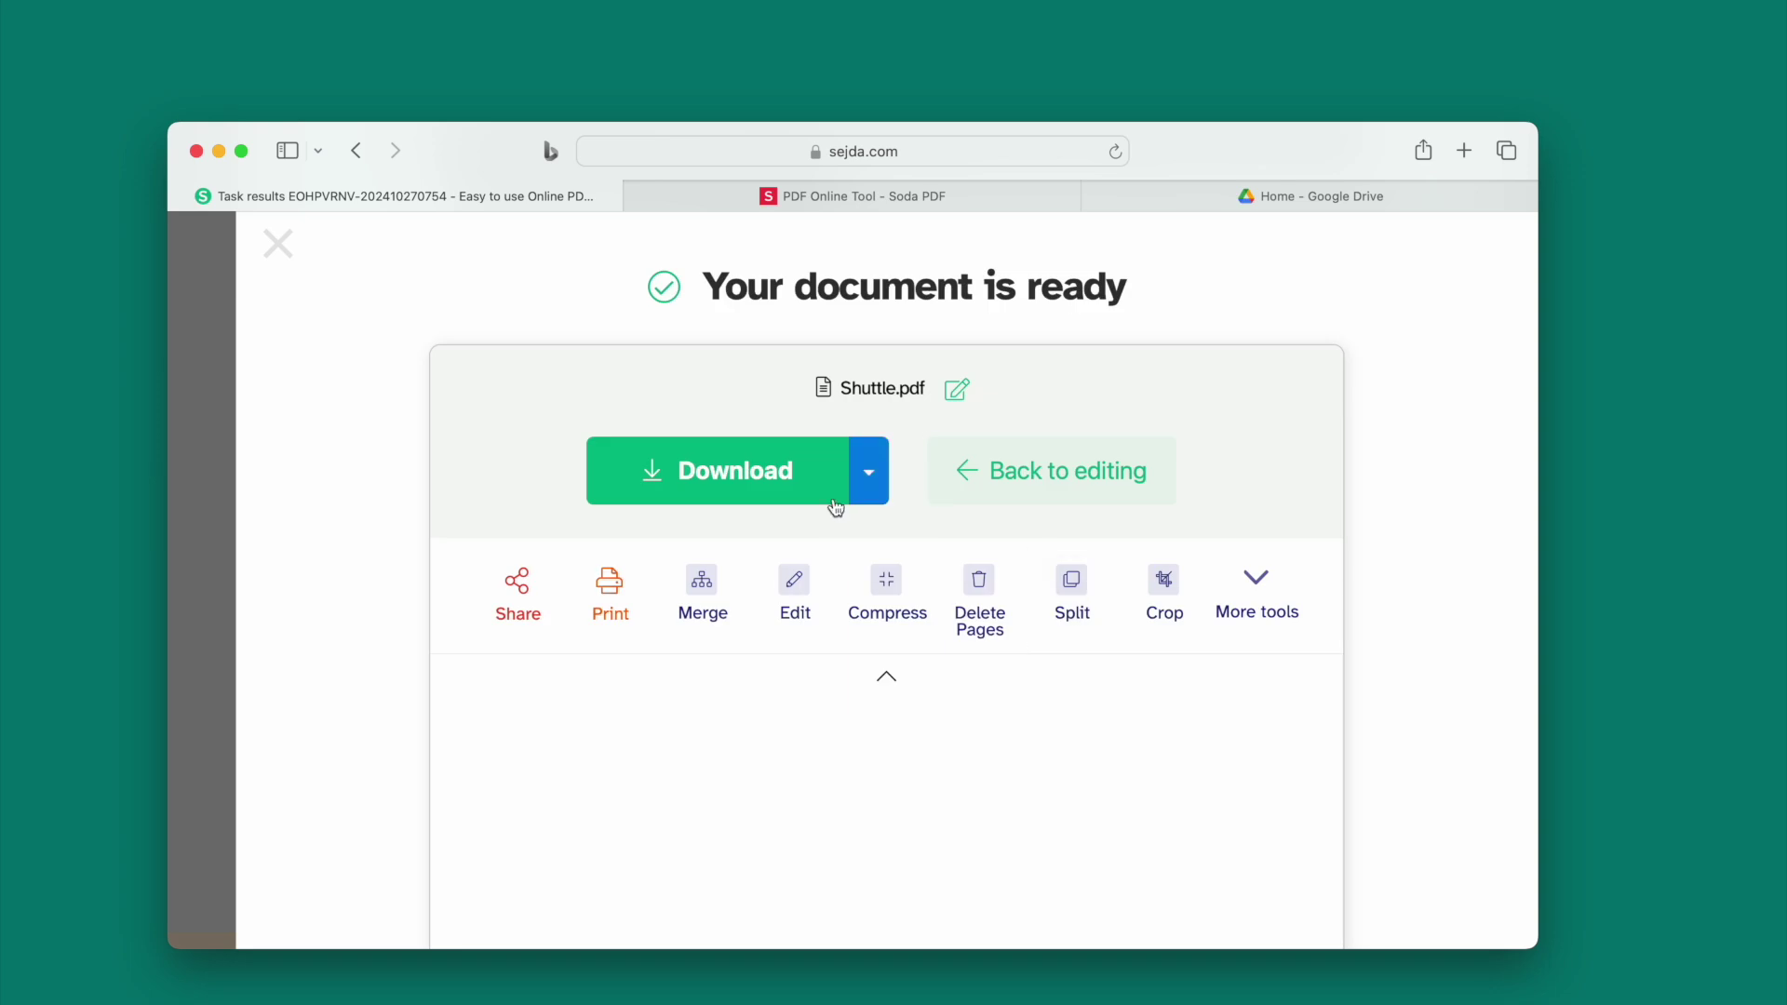
{"action": "left_click", "coordinate": [782, 476]}
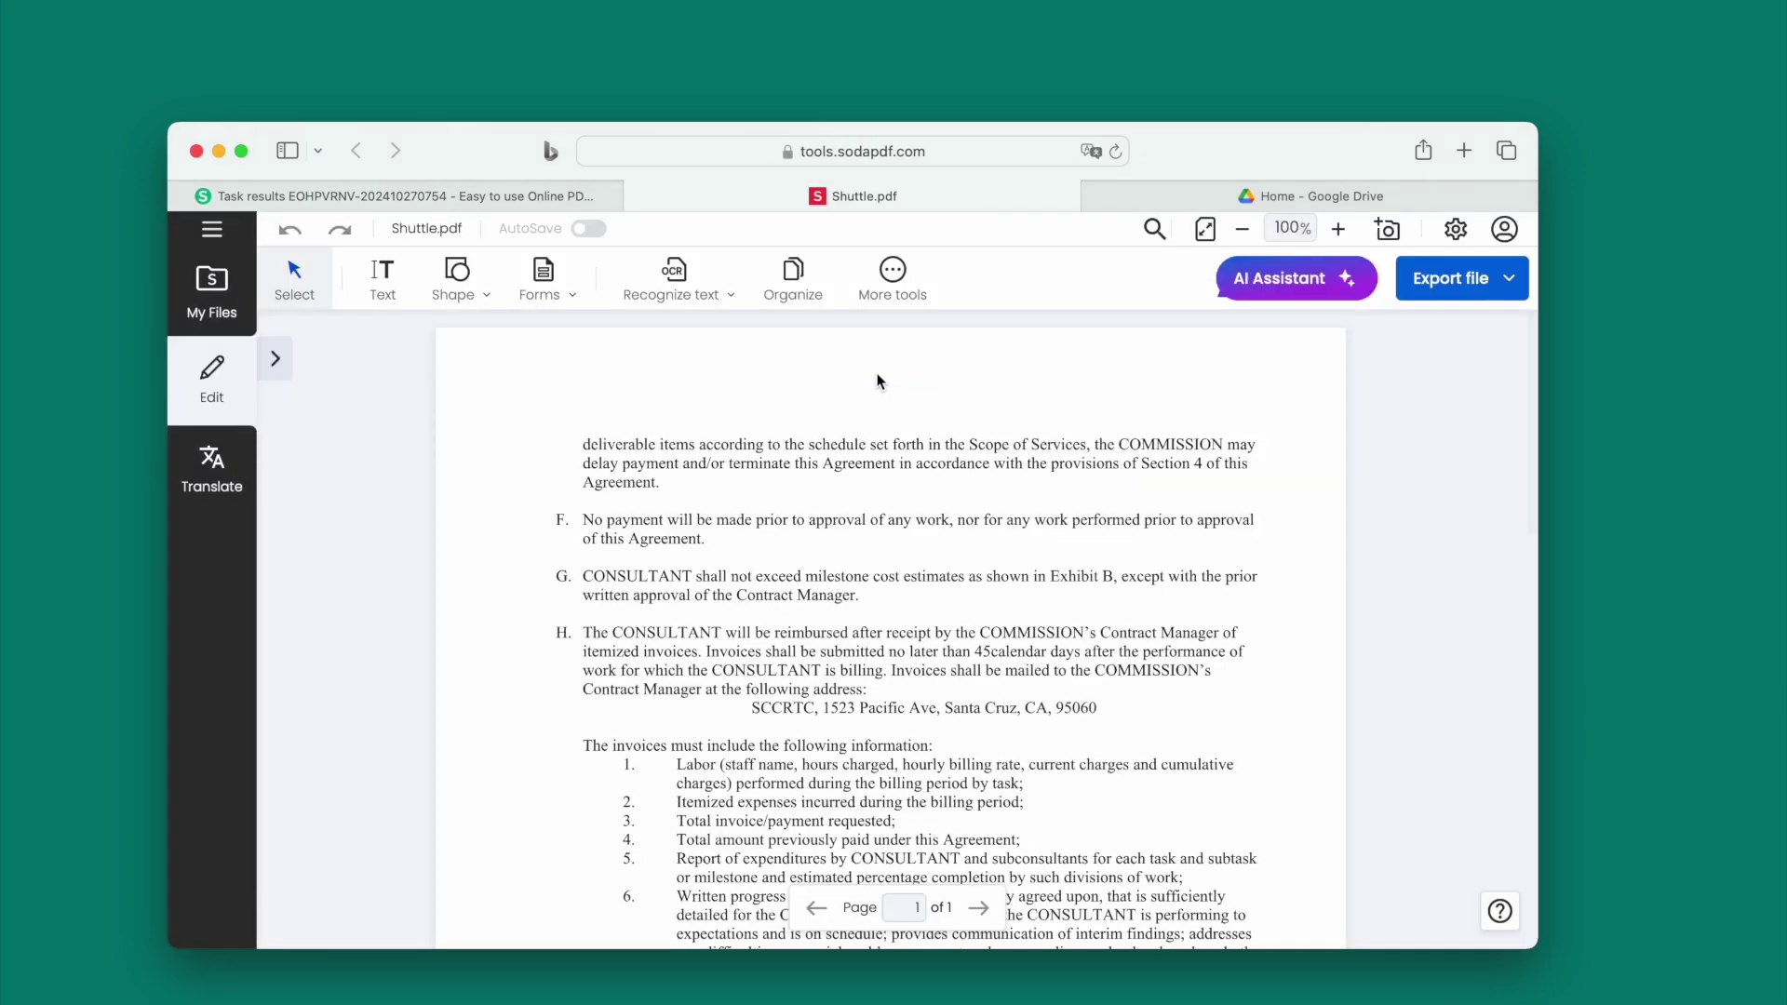
Step: Delete list item 6's paragraph text and its '6.' label
{"action": "scroll", "coordinate": [1284, 606], "scroll_direction": "down", "scroll_amount": 5}
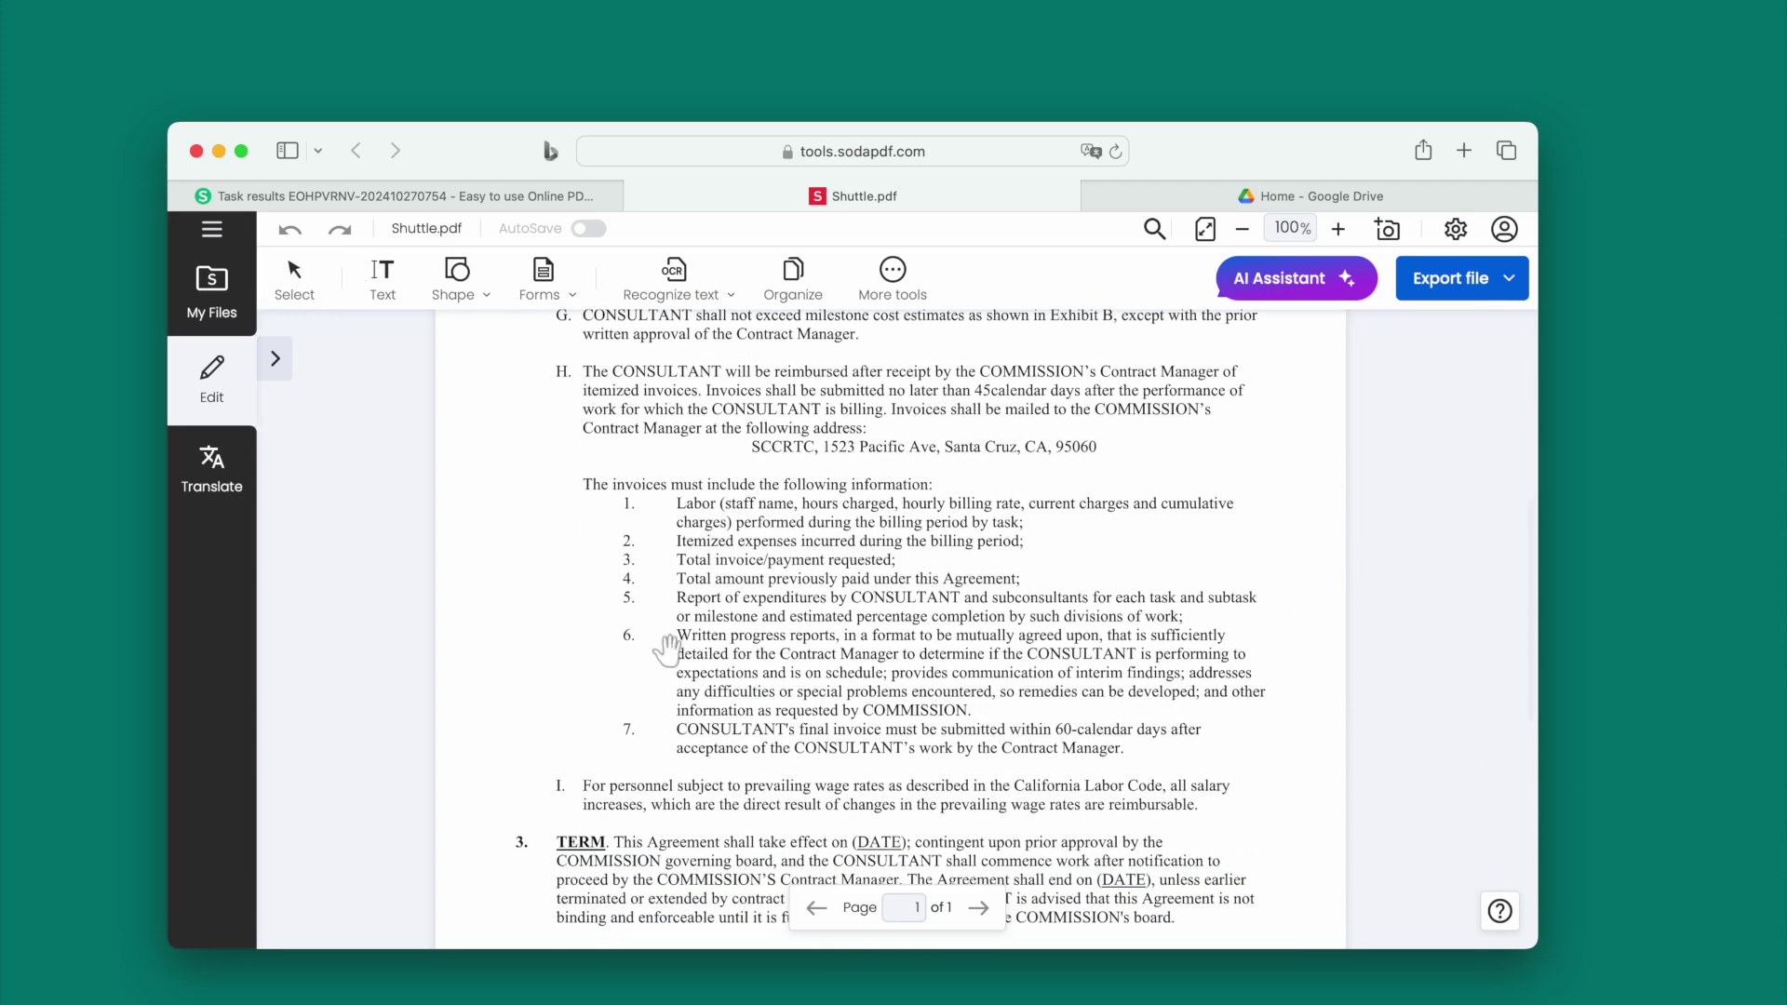
{"action": "left_click", "coordinate": [676, 635]}
{"action": "left_click_drag", "start_coordinate": [677, 635], "coordinate": [1158, 715]}
{"action": "key", "text": "BackSpace"}
{"action": "left_click", "coordinate": [630, 635]}
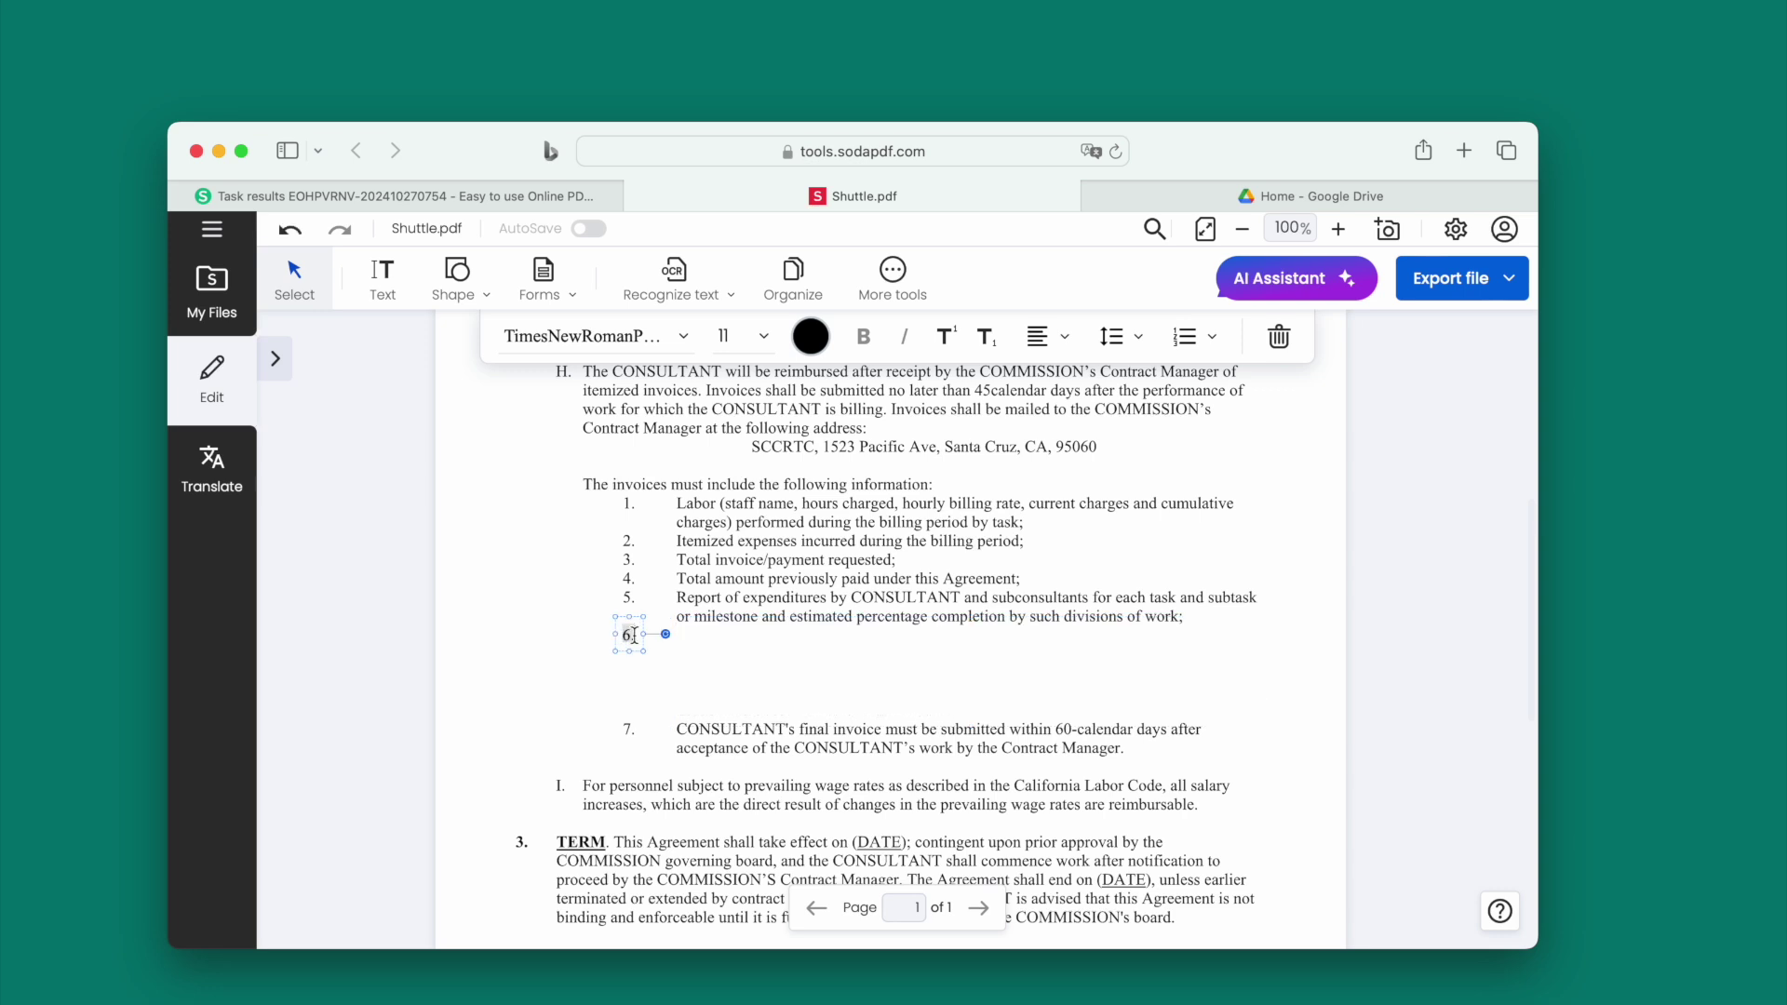
{"action": "key", "text": "BackSpace"}
{"action": "left_click", "coordinate": [677, 728]}
Step: Delete list item 7's text and its '7.' label
{"action": "left_click_drag", "start_coordinate": [677, 729], "coordinate": [1189, 754]}
{"action": "key", "text": "BackSpace"}
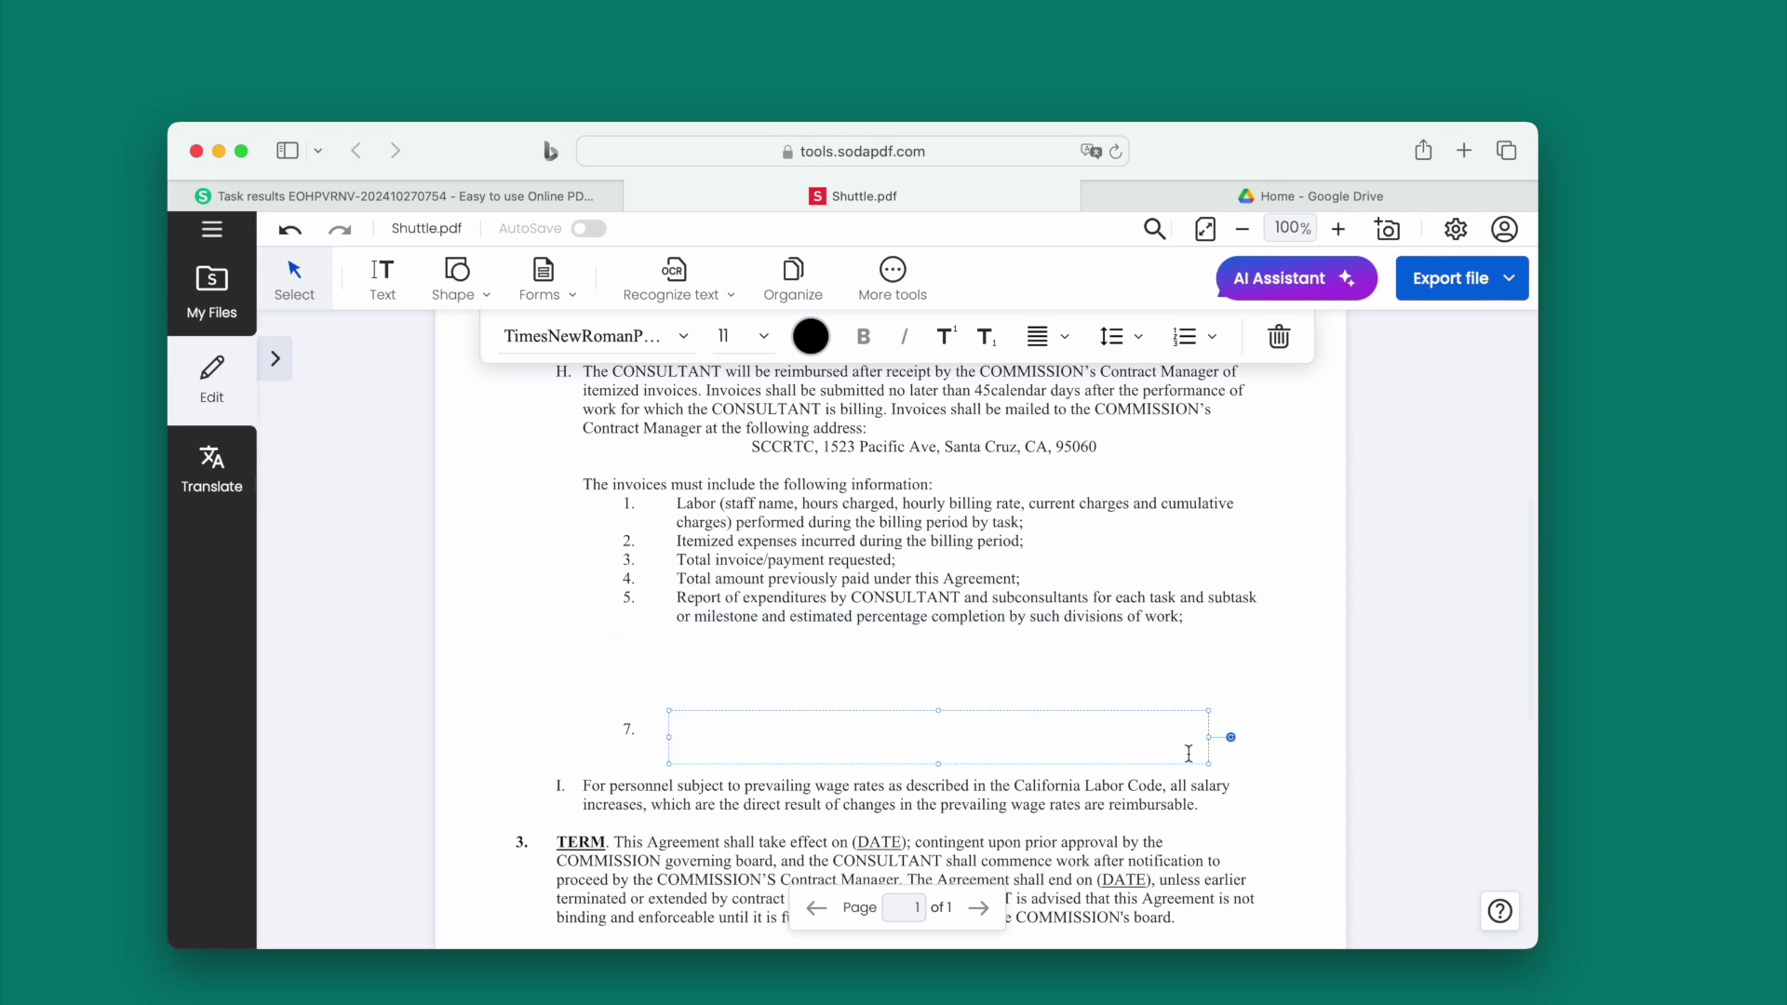
{"action": "left_click", "coordinate": [626, 729]}
{"action": "left_click", "coordinate": [757, 734]}
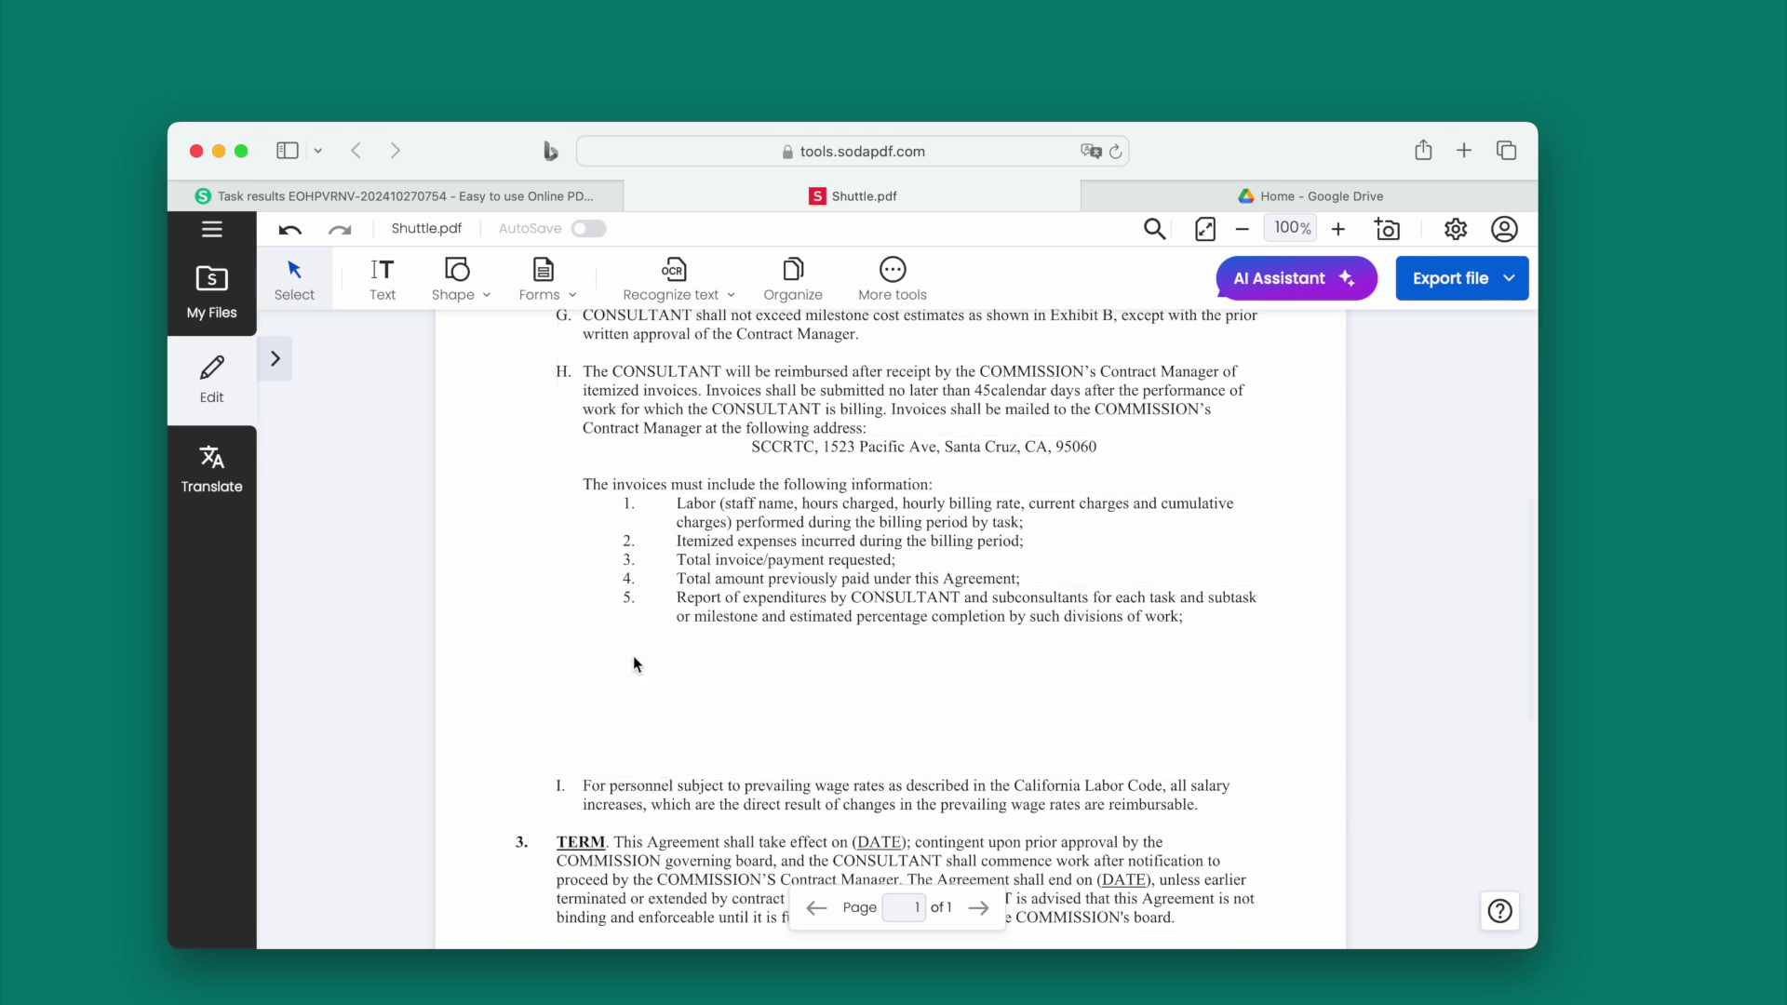
Step: Run text recognition on this document, then export the PDF as a download
{"action": "left_click", "coordinate": [649, 296]}
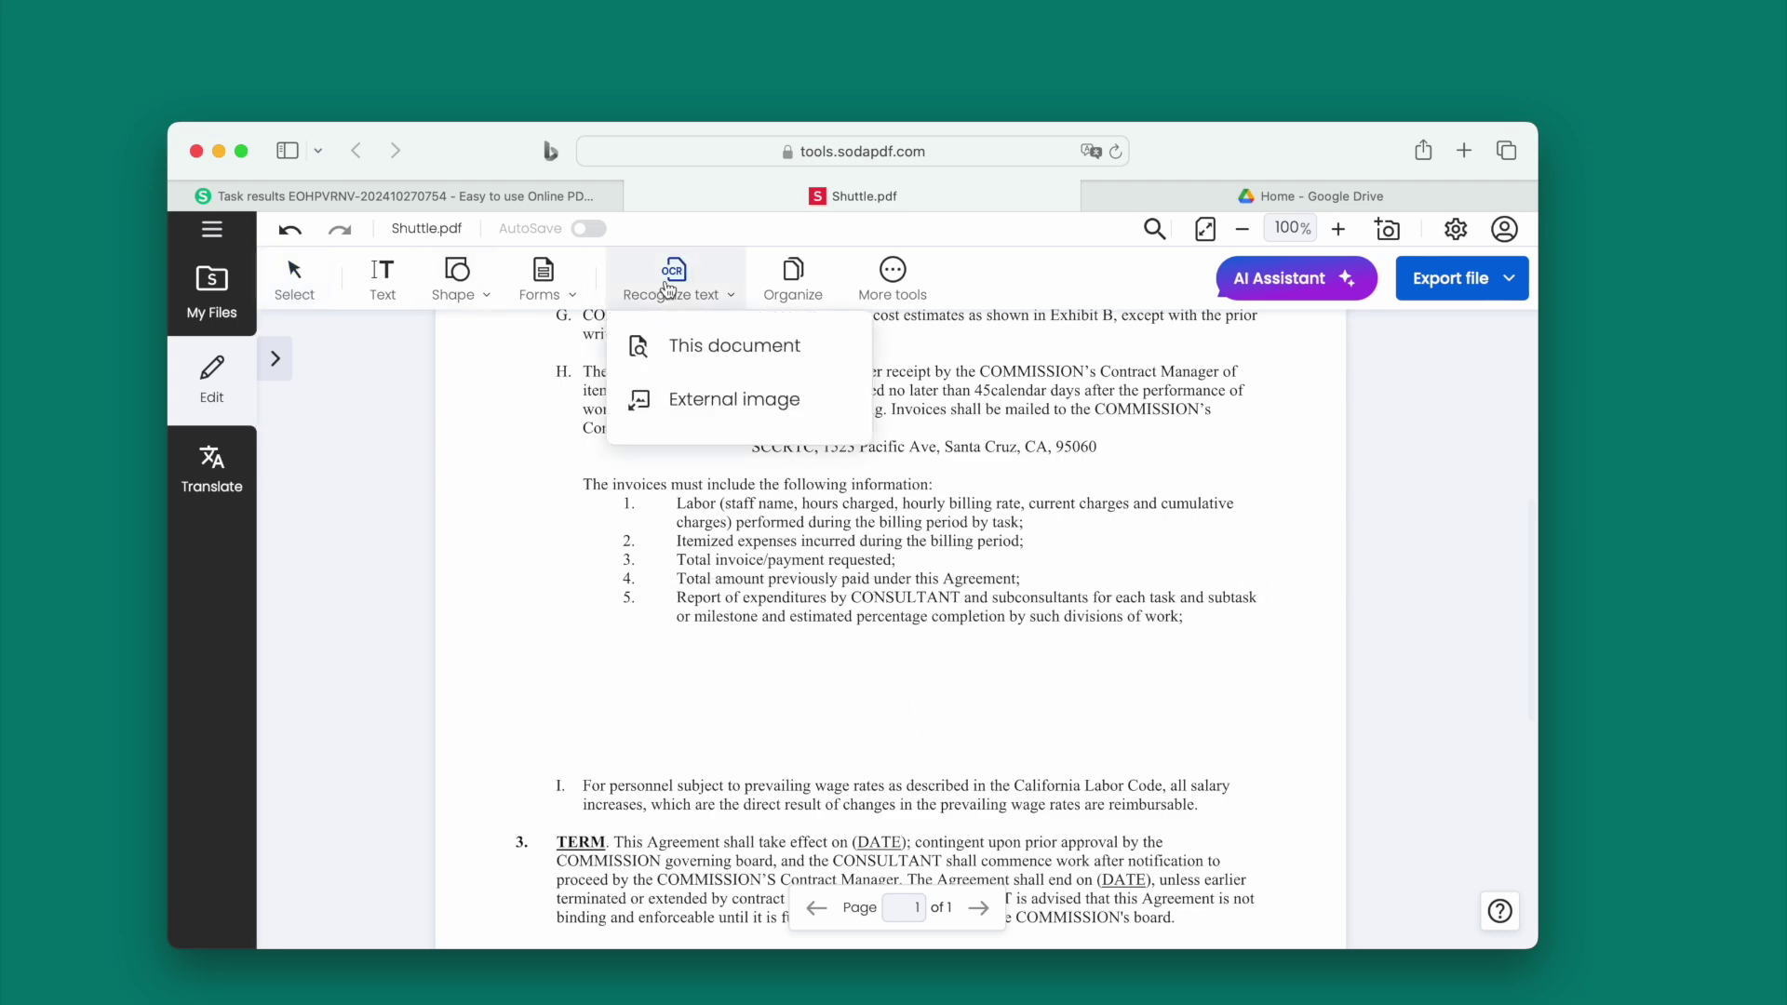
{"action": "left_click", "coordinate": [700, 346]}
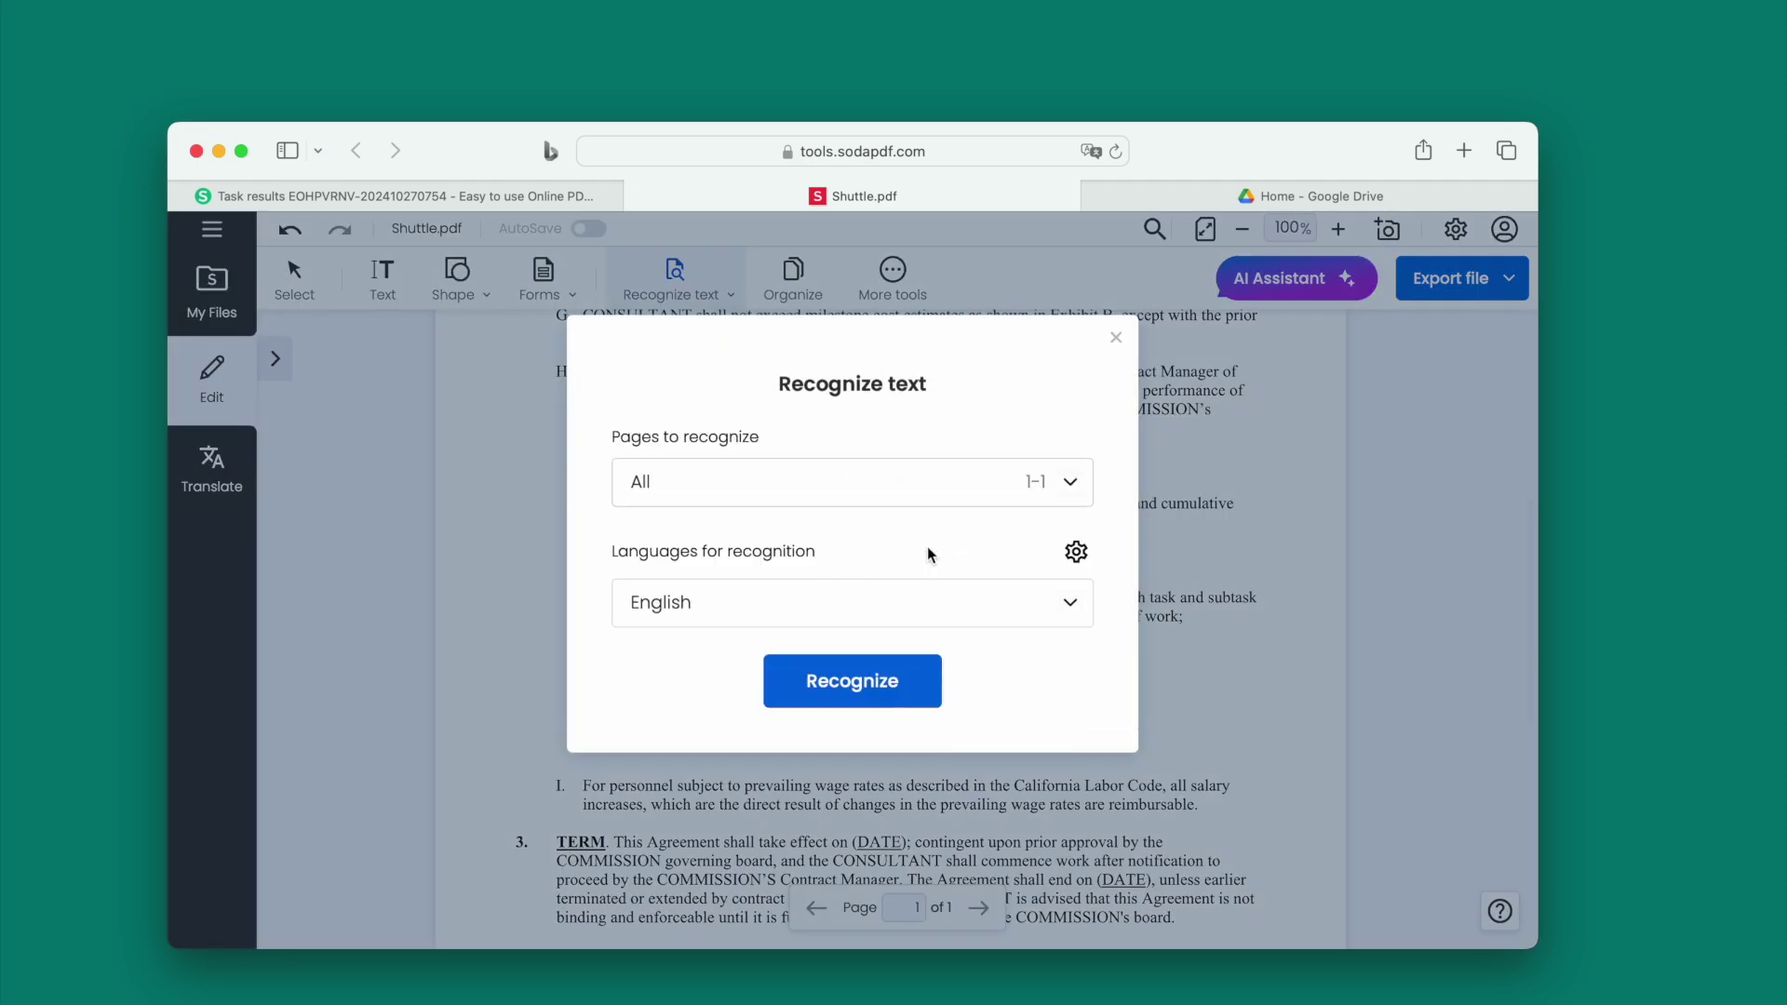
{"action": "left_click", "coordinate": [871, 679]}
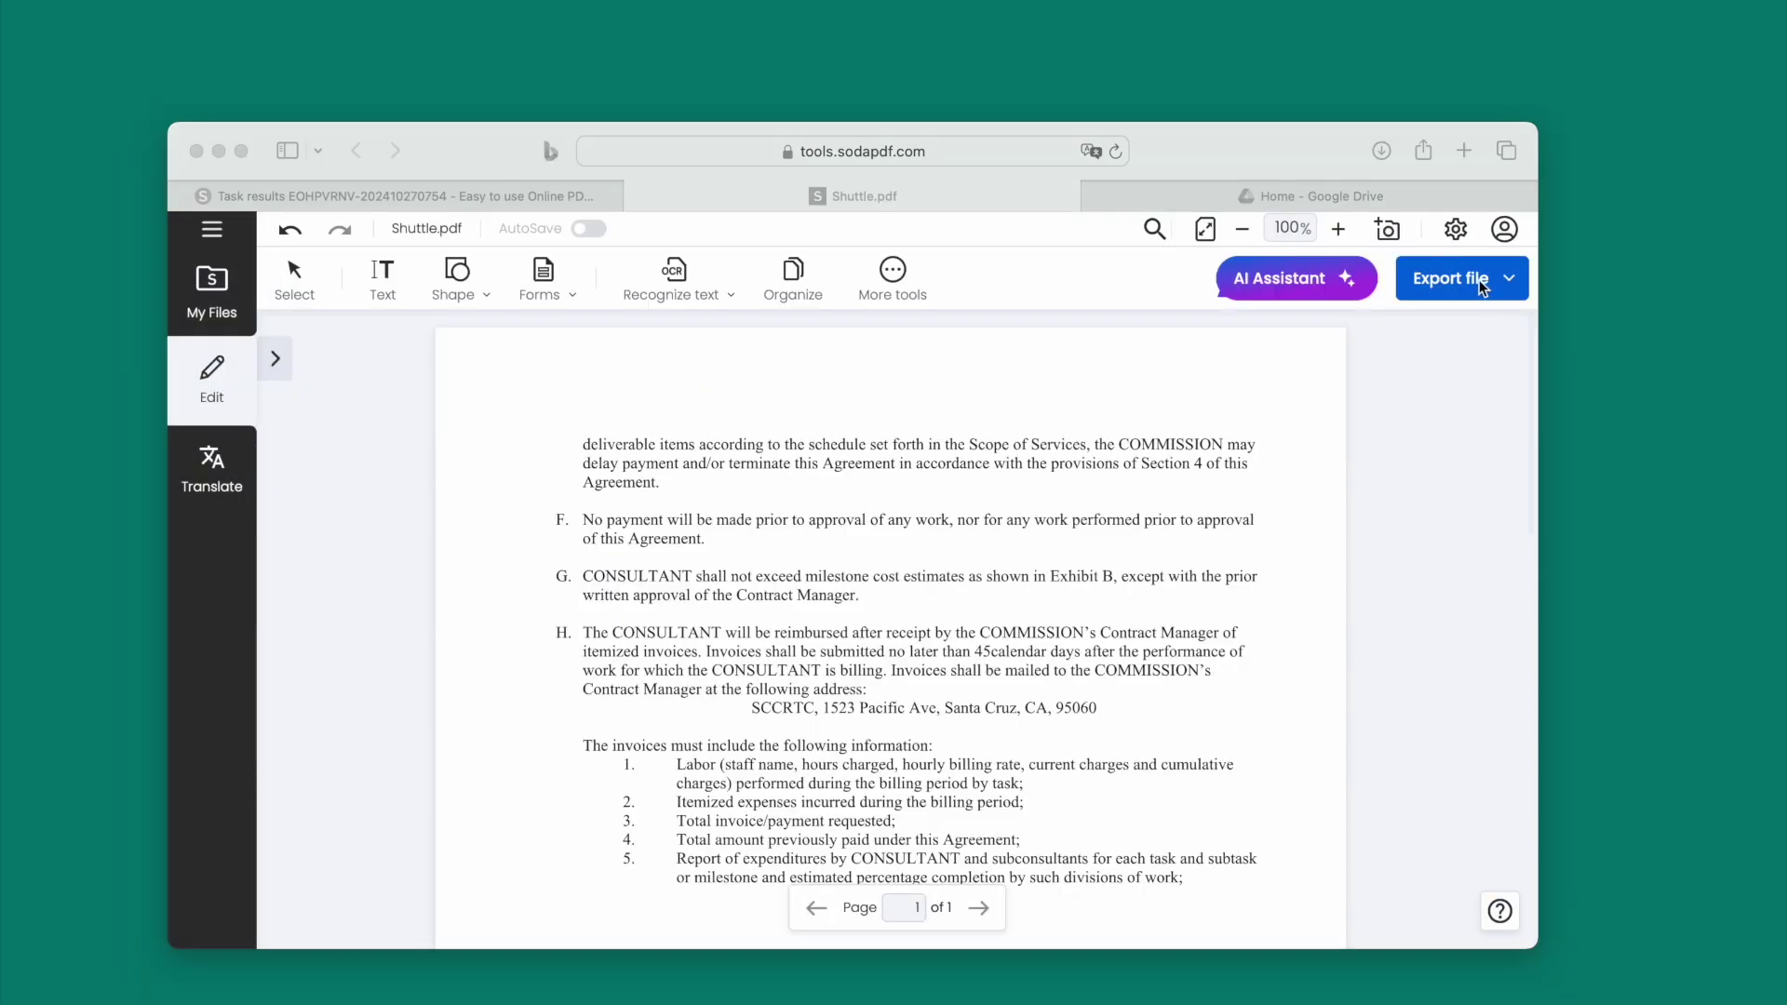
{"action": "left_click", "coordinate": [1481, 287]}
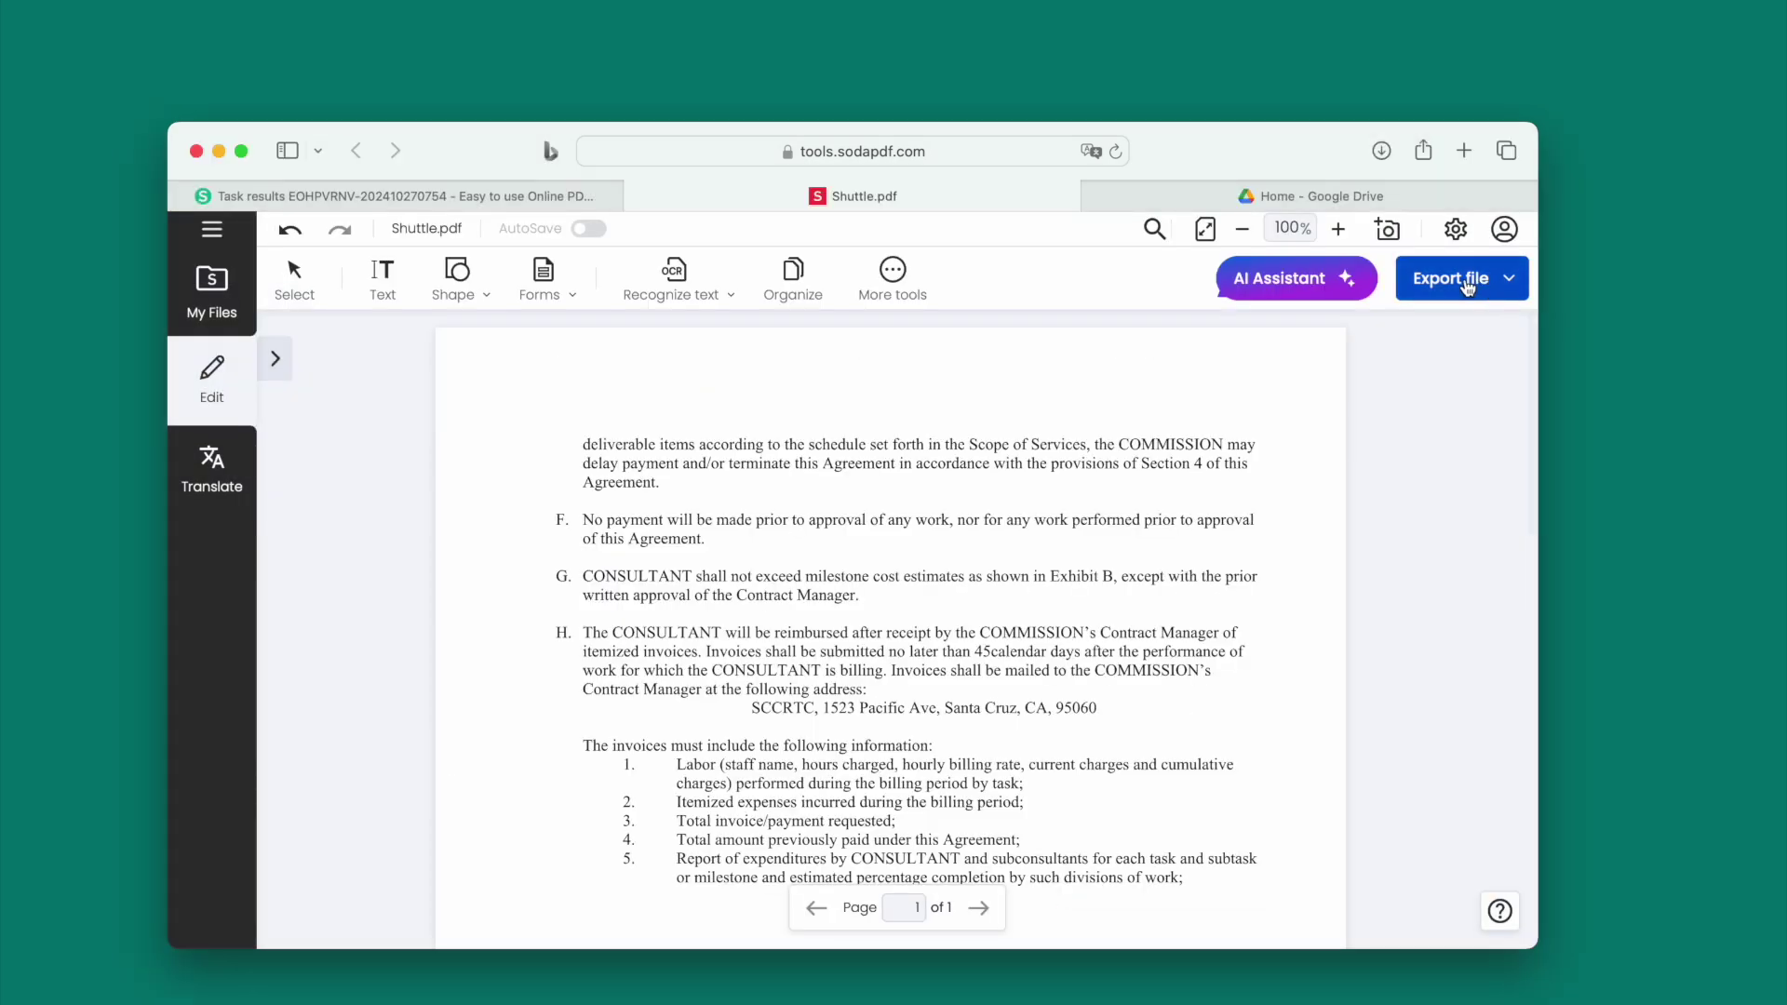
{"action": "left_click", "coordinate": [1480, 282]}
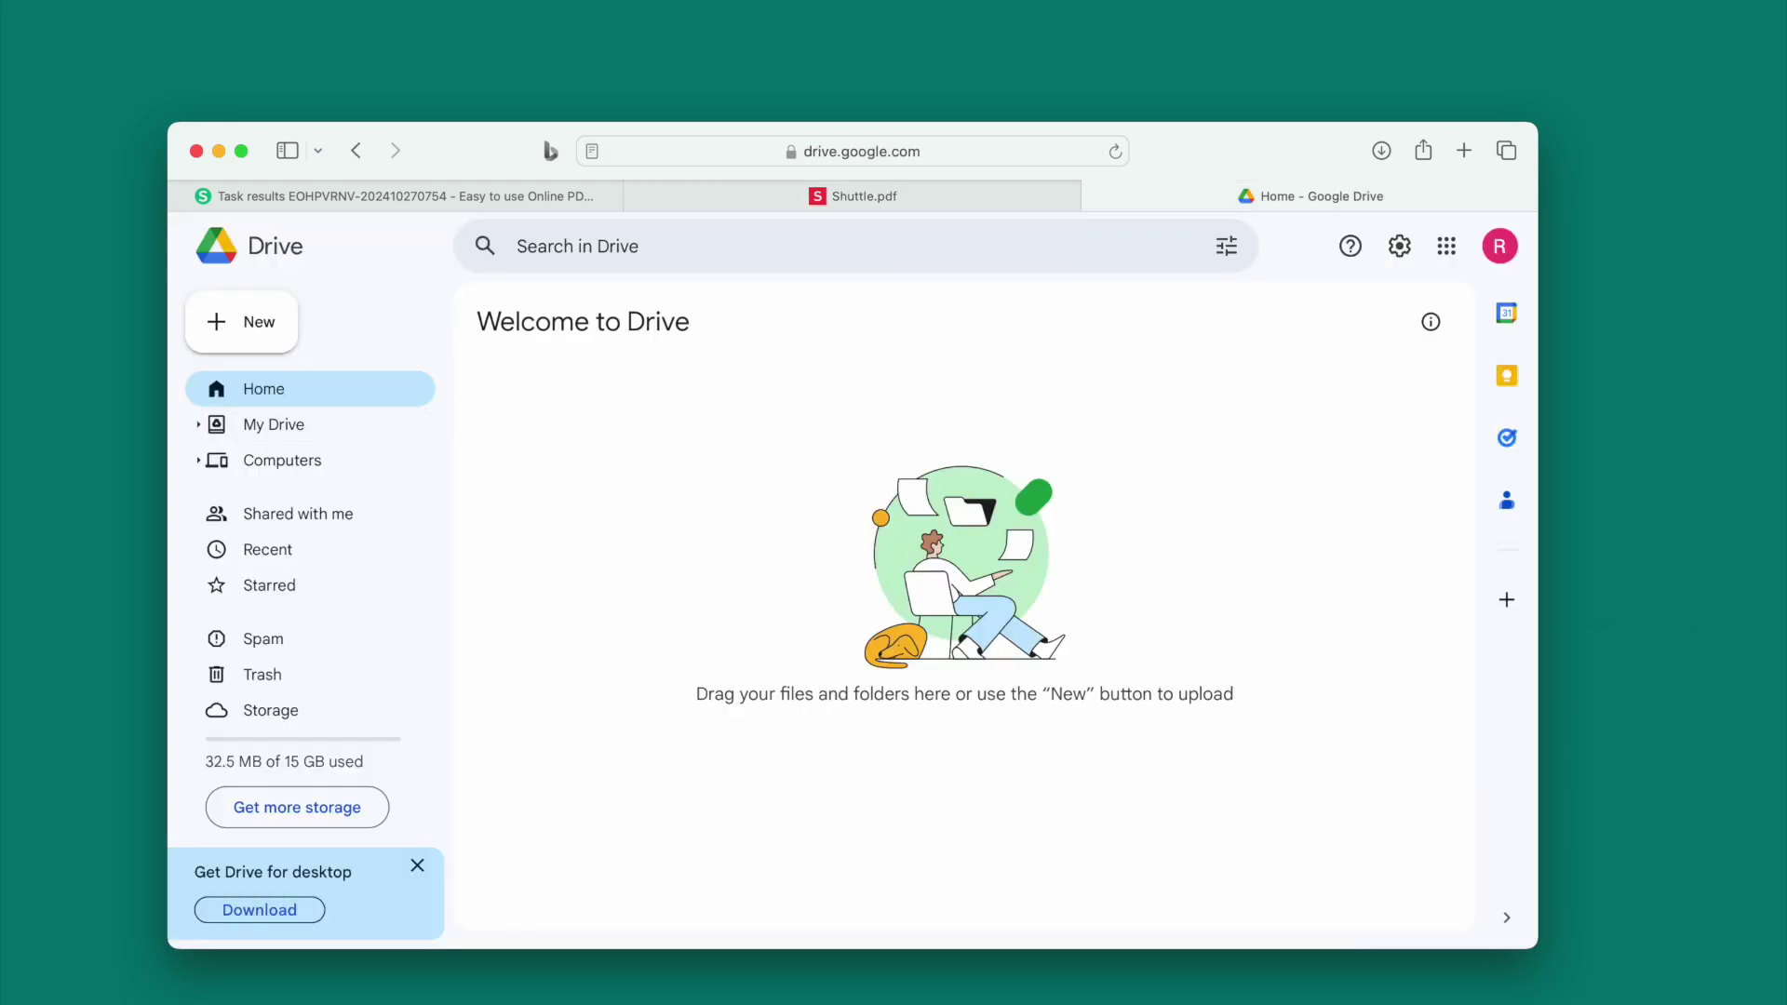
Step: Upload Shuttle.pdf into My Drive and open it with Google Docs
{"action": "left_click", "coordinate": [279, 426]}
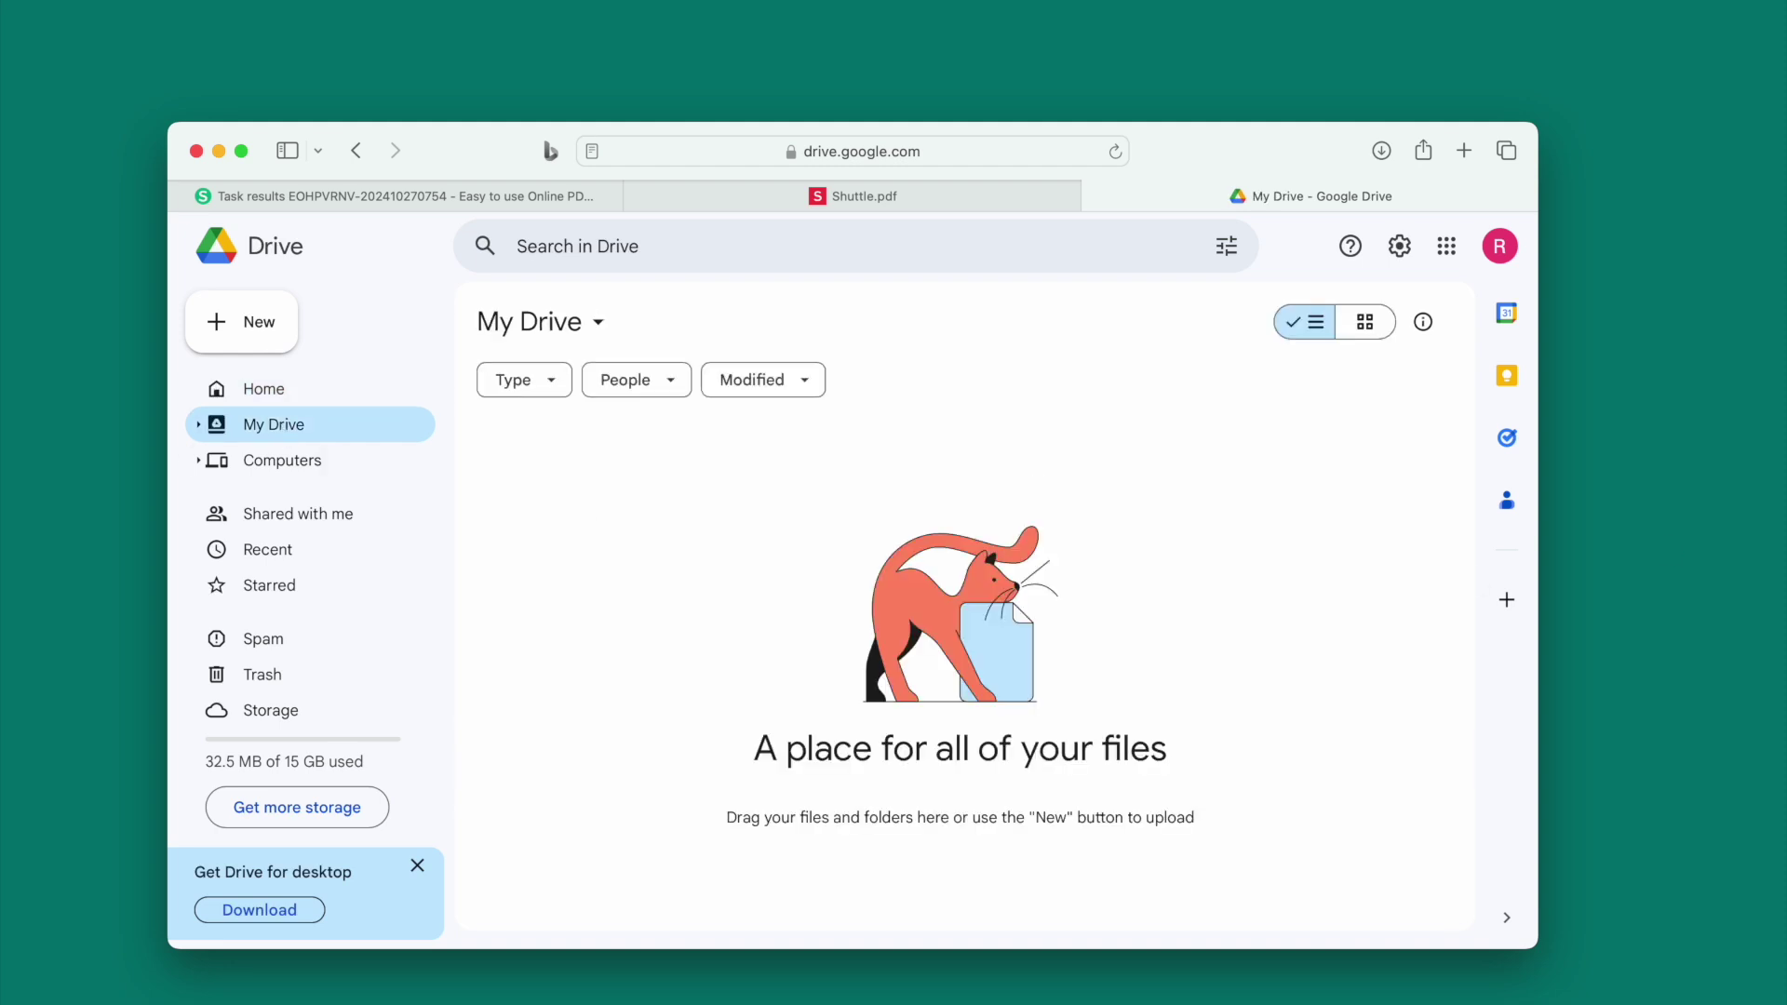
{"action": "left_click_drag", "start_coordinate": [1647, 573], "coordinate": [1039, 581]}
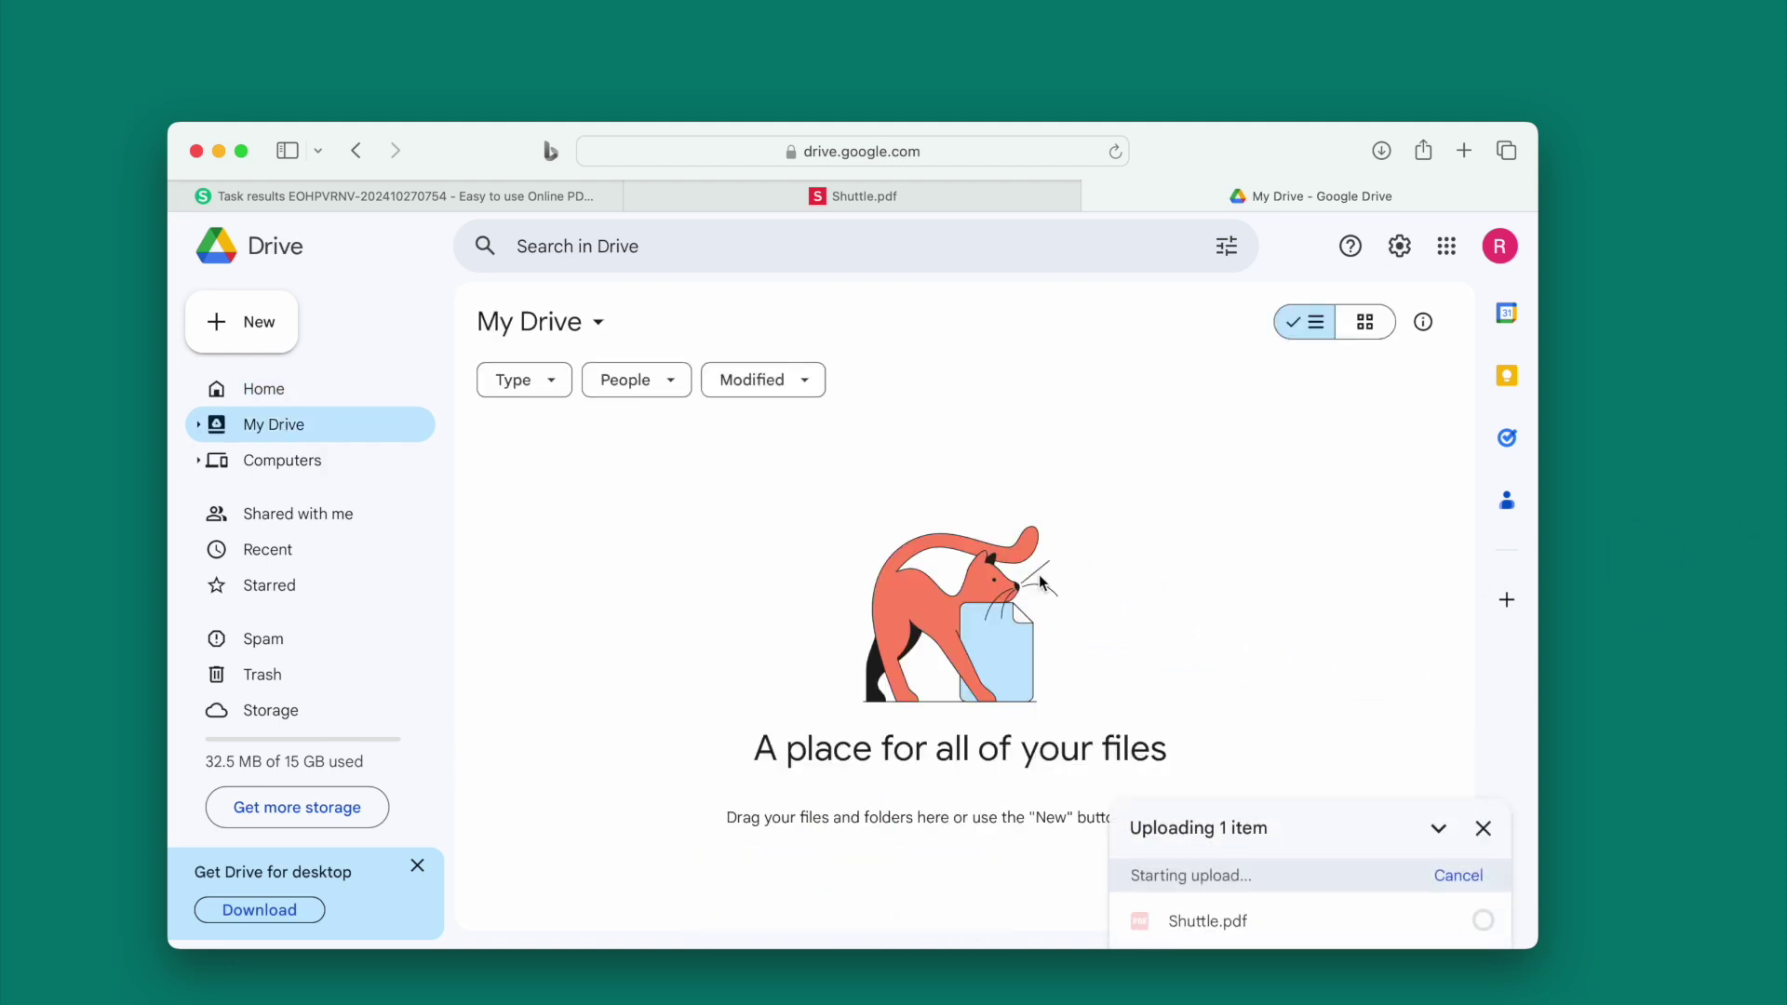
{"action": "left_click", "coordinate": [1422, 487]}
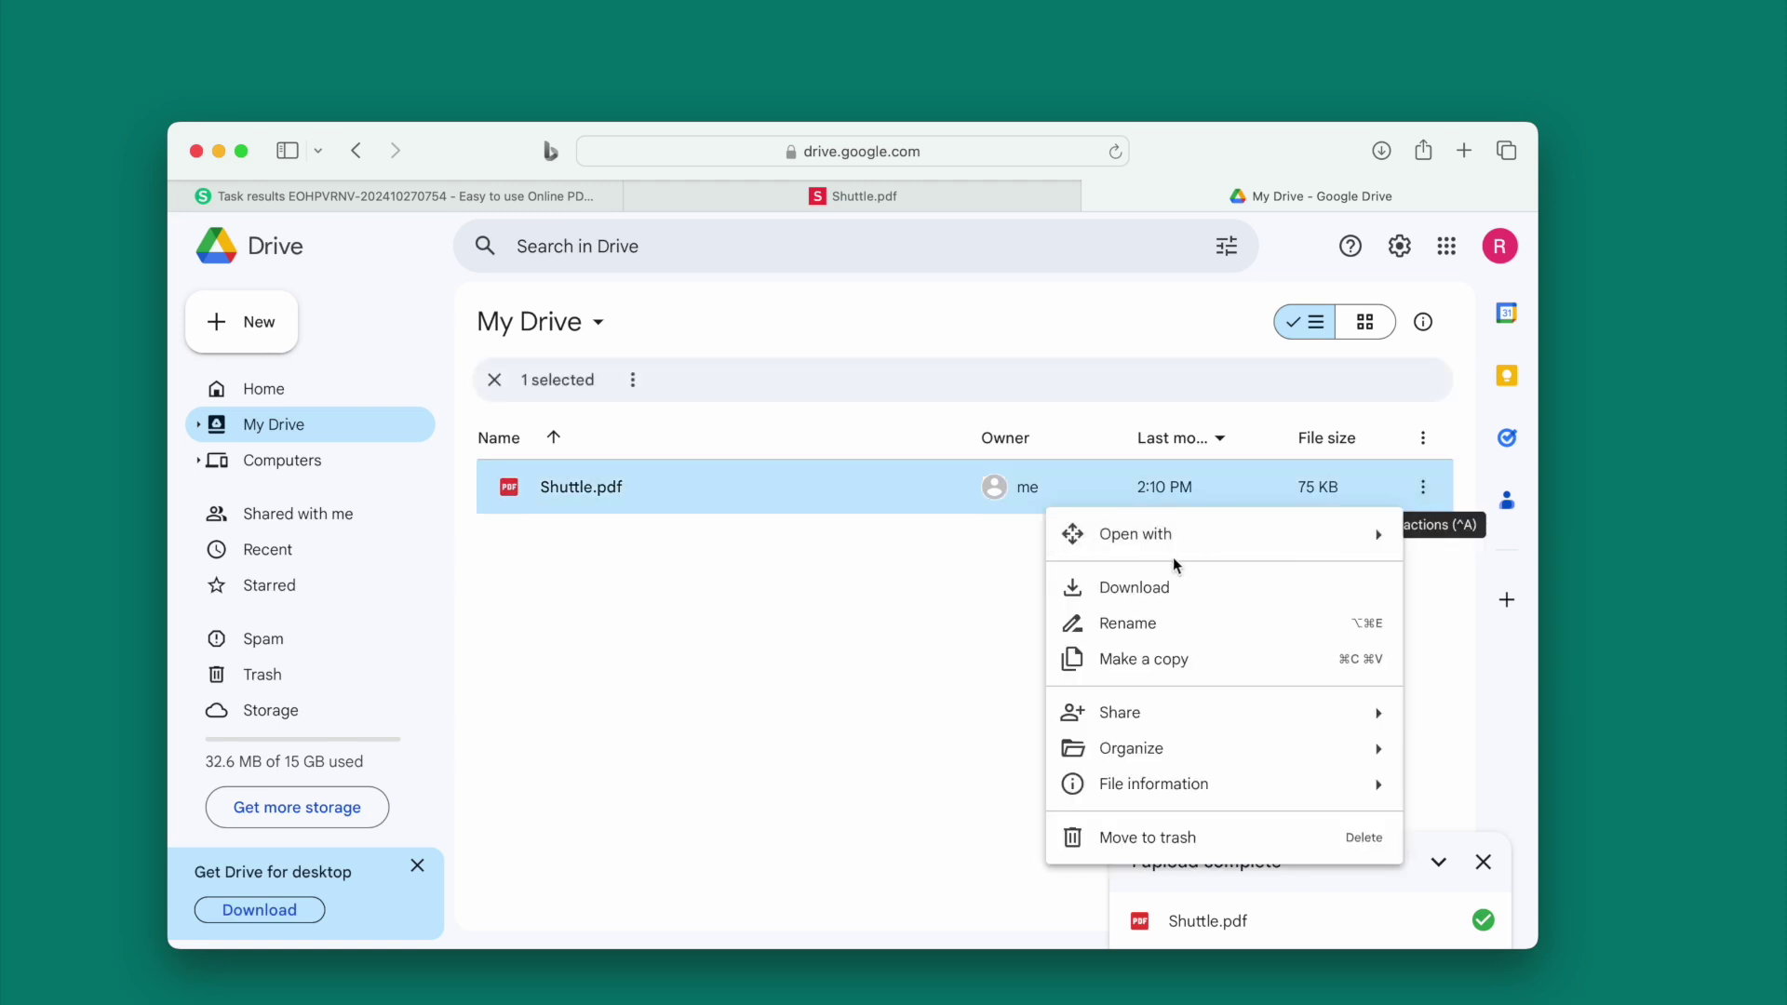
{"action": "mouse_move", "coordinate": [1172, 535]}
{"action": "left_click", "coordinate": [790, 596]}
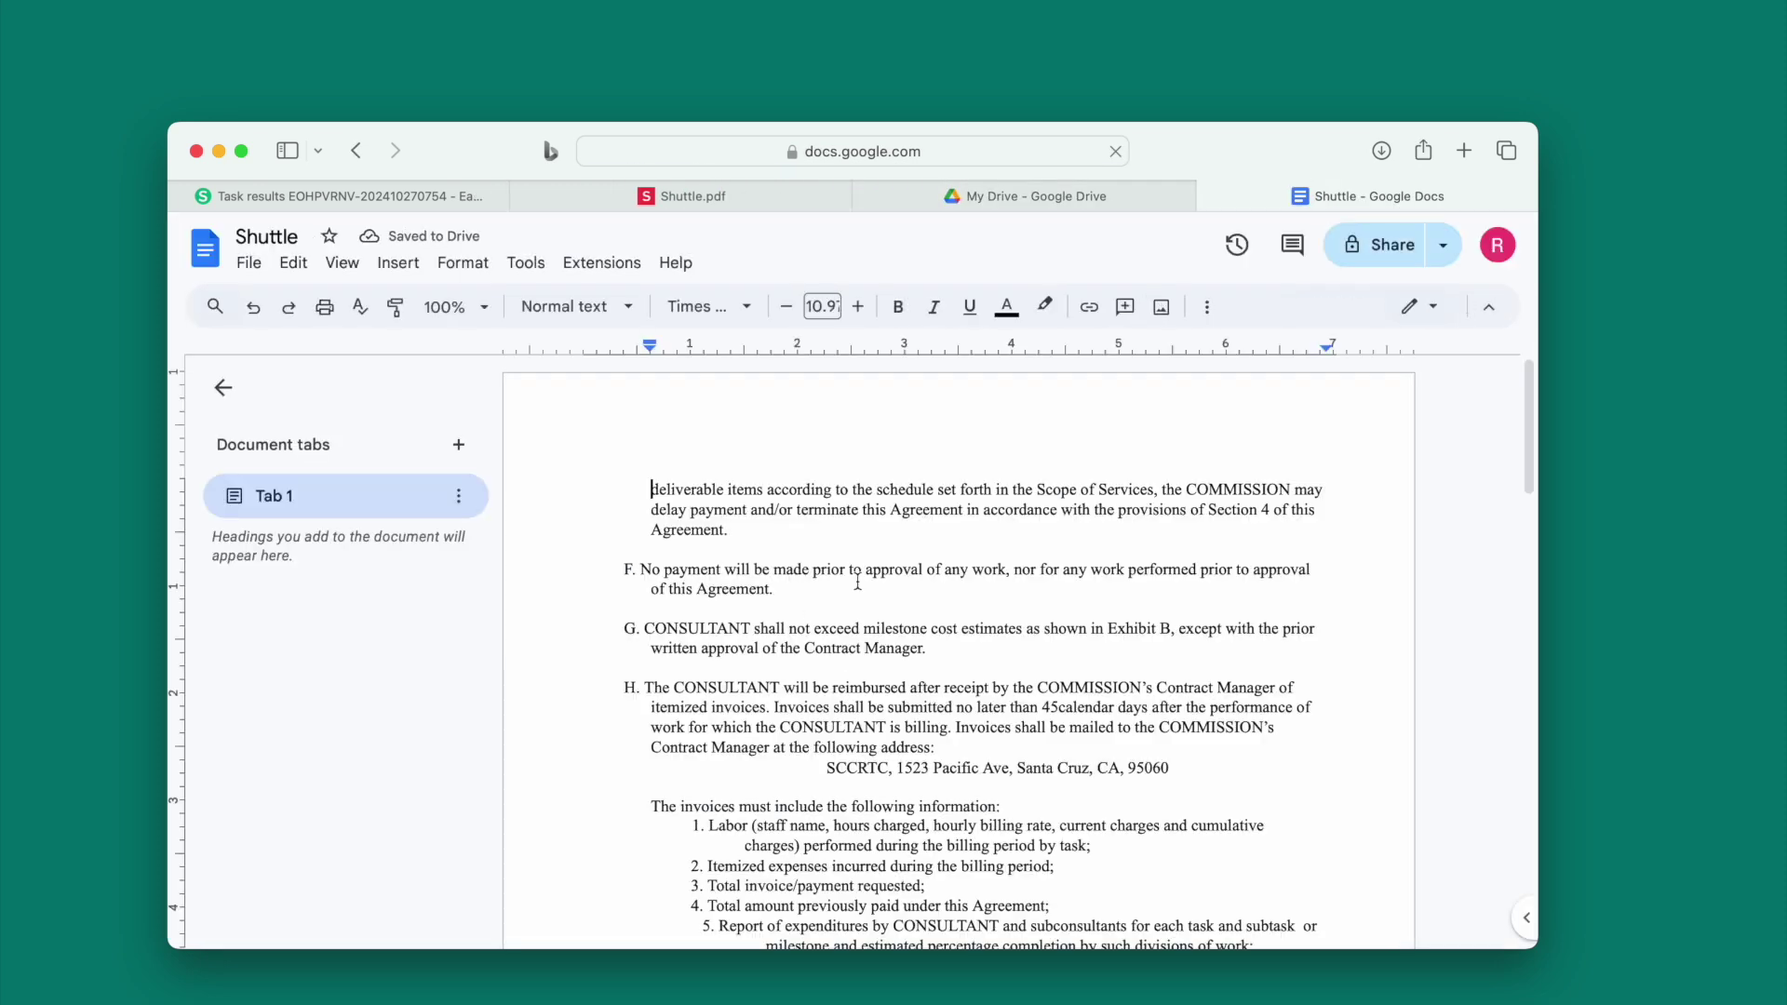
Step: Delete the SCCRTC address line, list item 7 and the 'Page 2' footer, then return to My Drive
{"action": "scroll", "coordinate": [858, 581], "scroll_direction": "down", "scroll_amount": 3}
{"action": "left_click_drag", "start_coordinate": [823, 600], "coordinate": [1199, 595]}
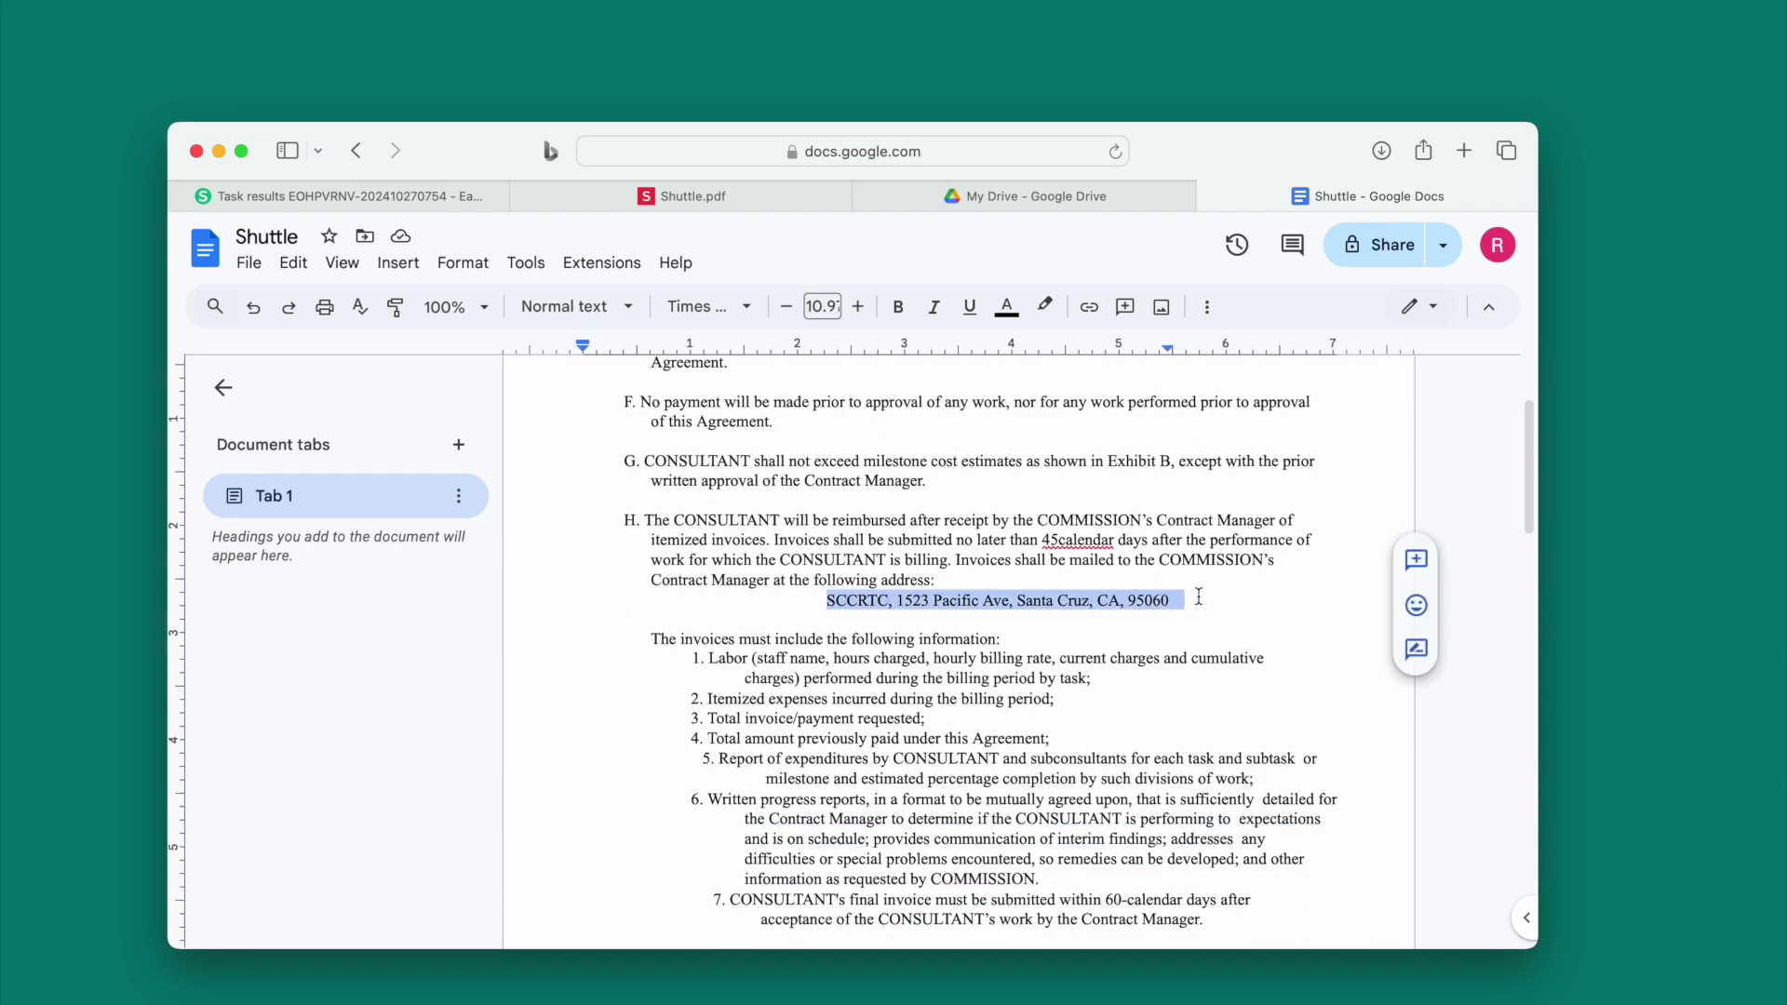
{"action": "key", "text": "BackSpace"}
{"action": "scroll", "coordinate": [1198, 596], "scroll_direction": "down", "scroll_amount": 3}
{"action": "left_click_drag", "start_coordinate": [714, 716], "coordinate": [1226, 737]}
{"action": "key", "text": "BackSpace"}
{"action": "scroll", "coordinate": [1052, 709], "scroll_direction": "down", "scroll_amount": 5}
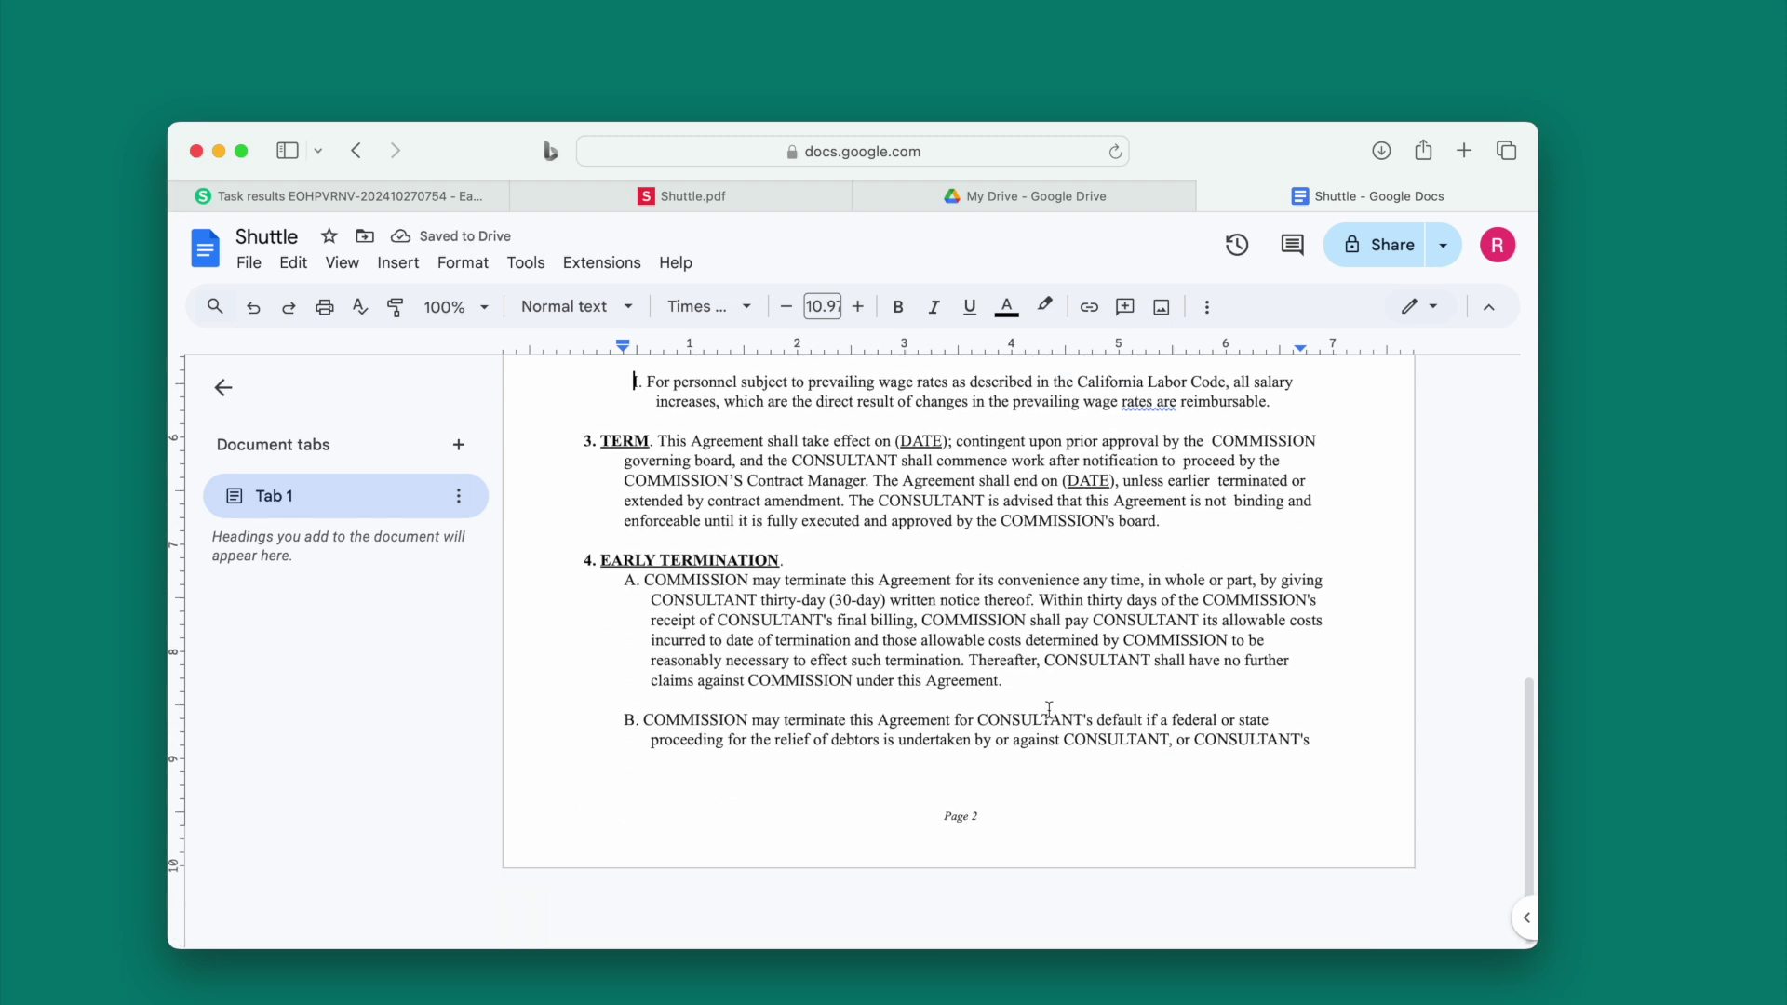
{"action": "left_click_drag", "start_coordinate": [942, 825], "coordinate": [990, 816]}
{"action": "key", "text": "BackSpace"}
{"action": "scroll", "coordinate": [1020, 814], "scroll_direction": "up", "scroll_amount": 9}
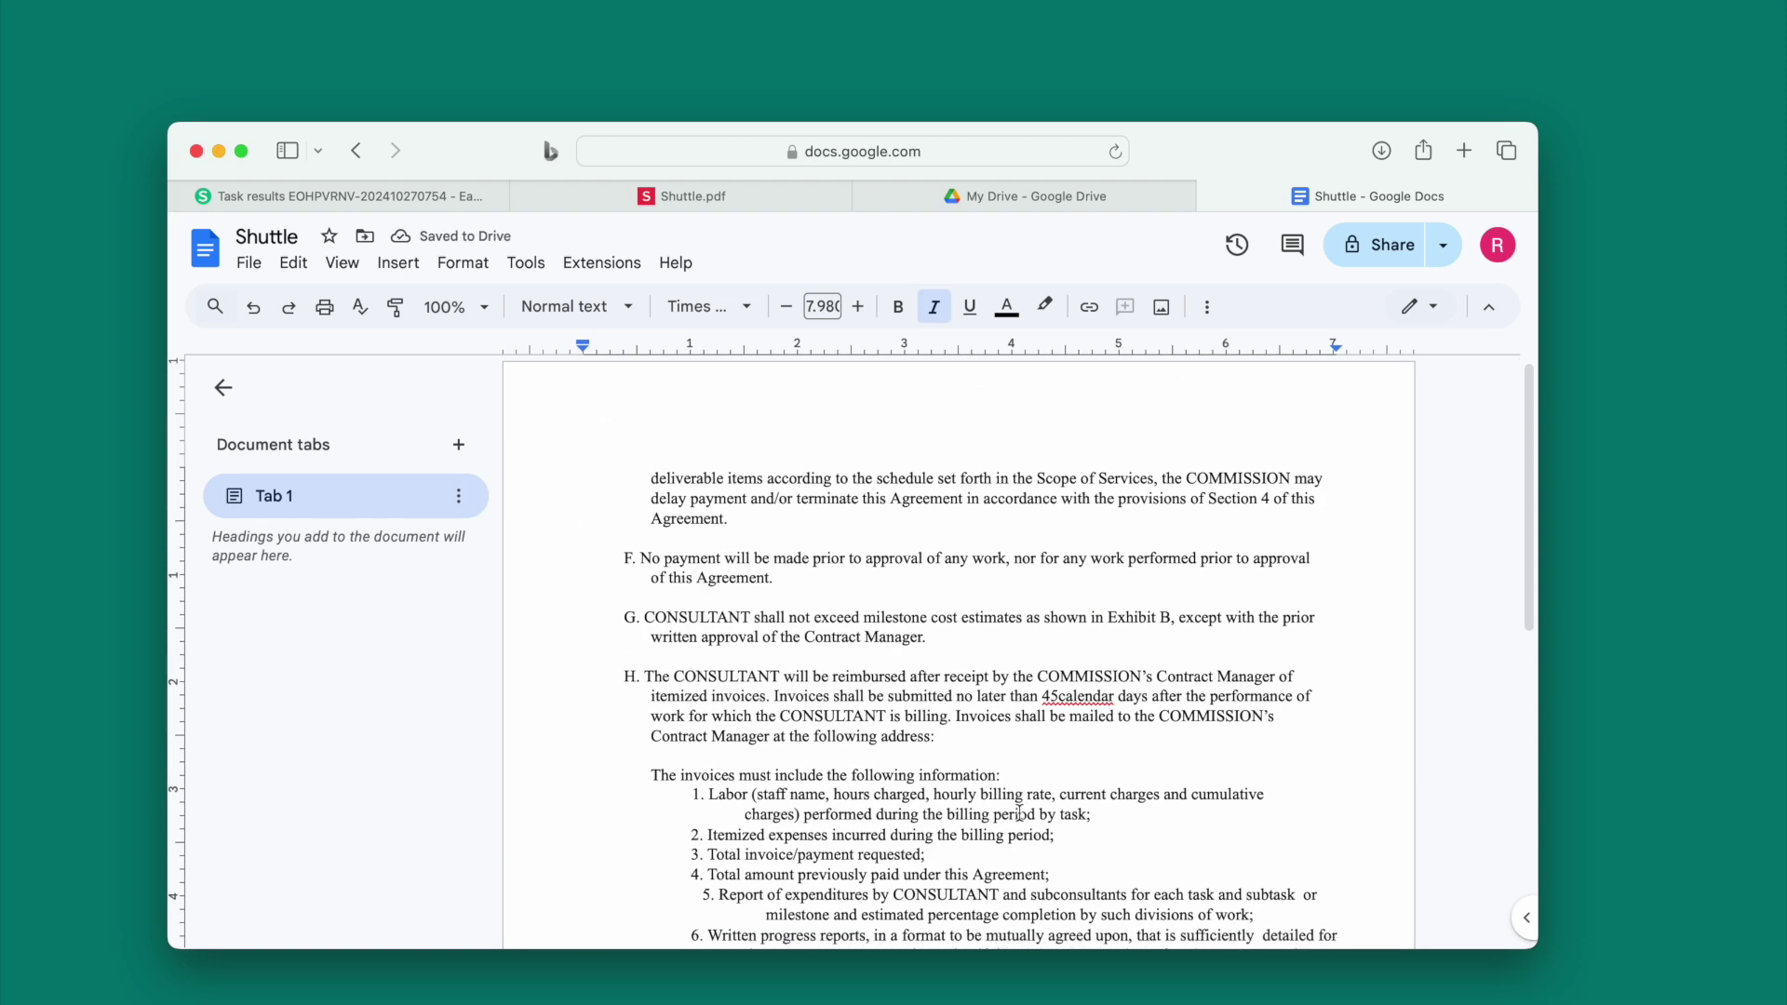
{"action": "left_click", "coordinate": [1087, 197]}
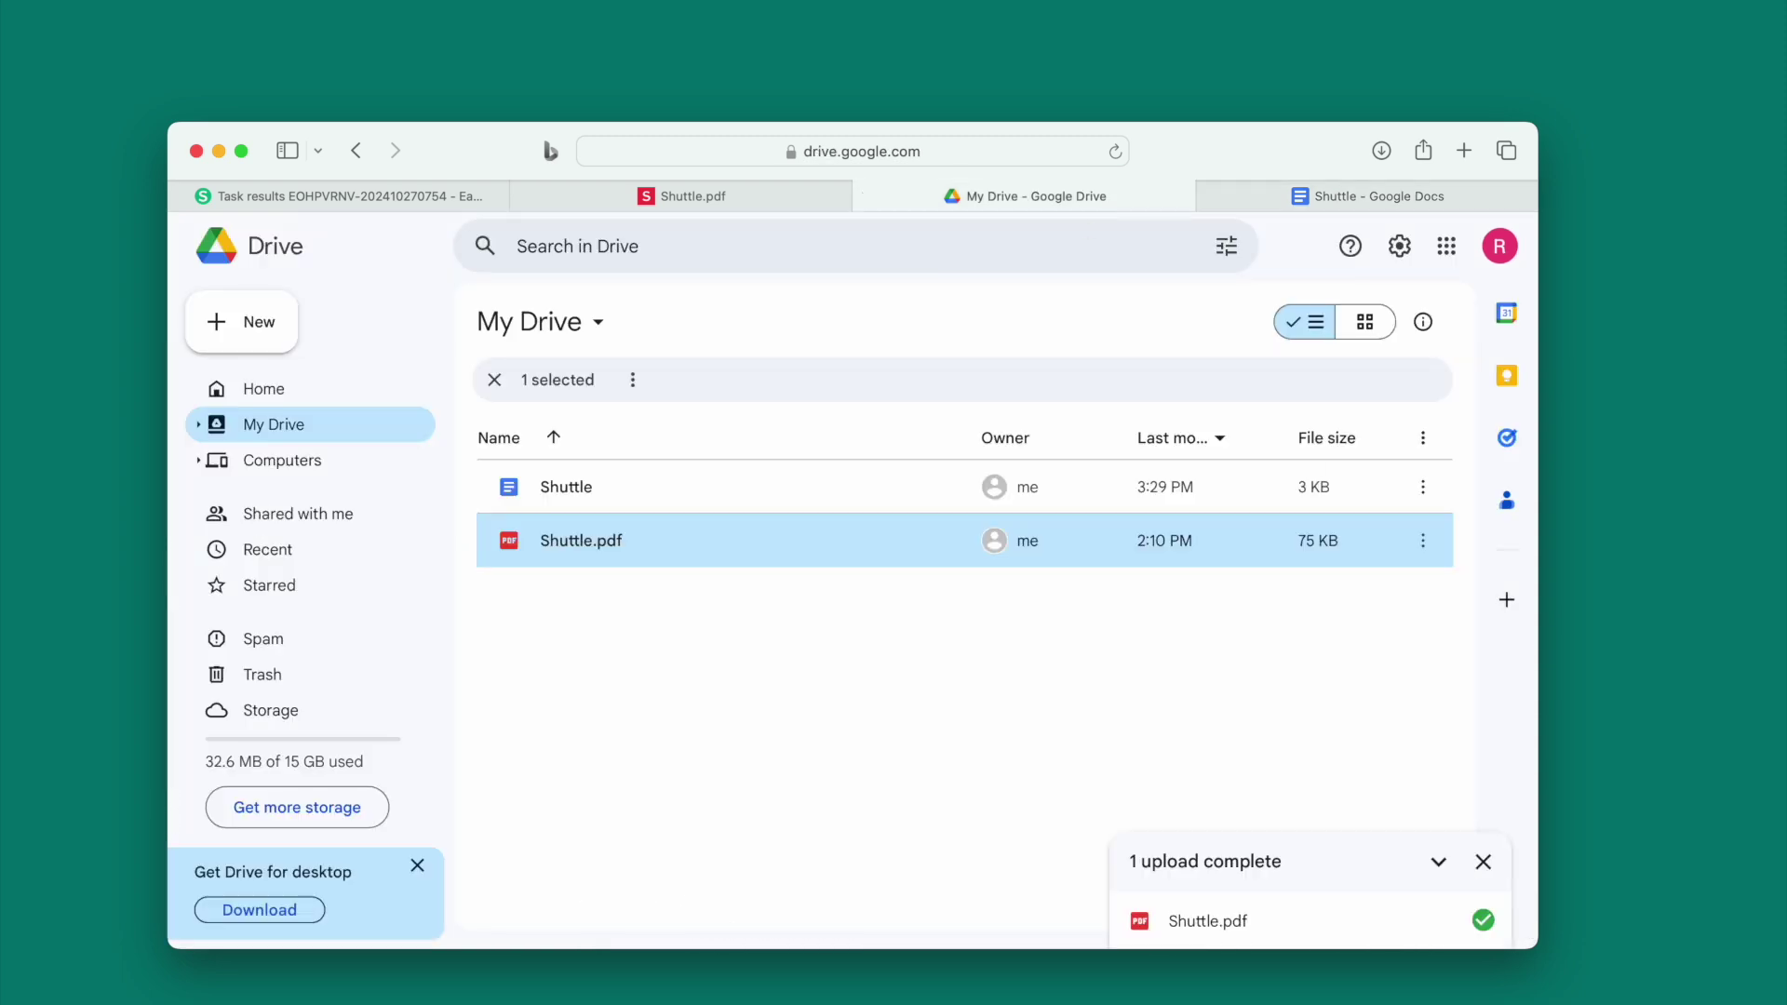
Step: Upload scan.pdf to My Drive and open it as a Google Docs document
{"action": "left_click_drag", "start_coordinate": [1778, 717], "coordinate": [1075, 690]}
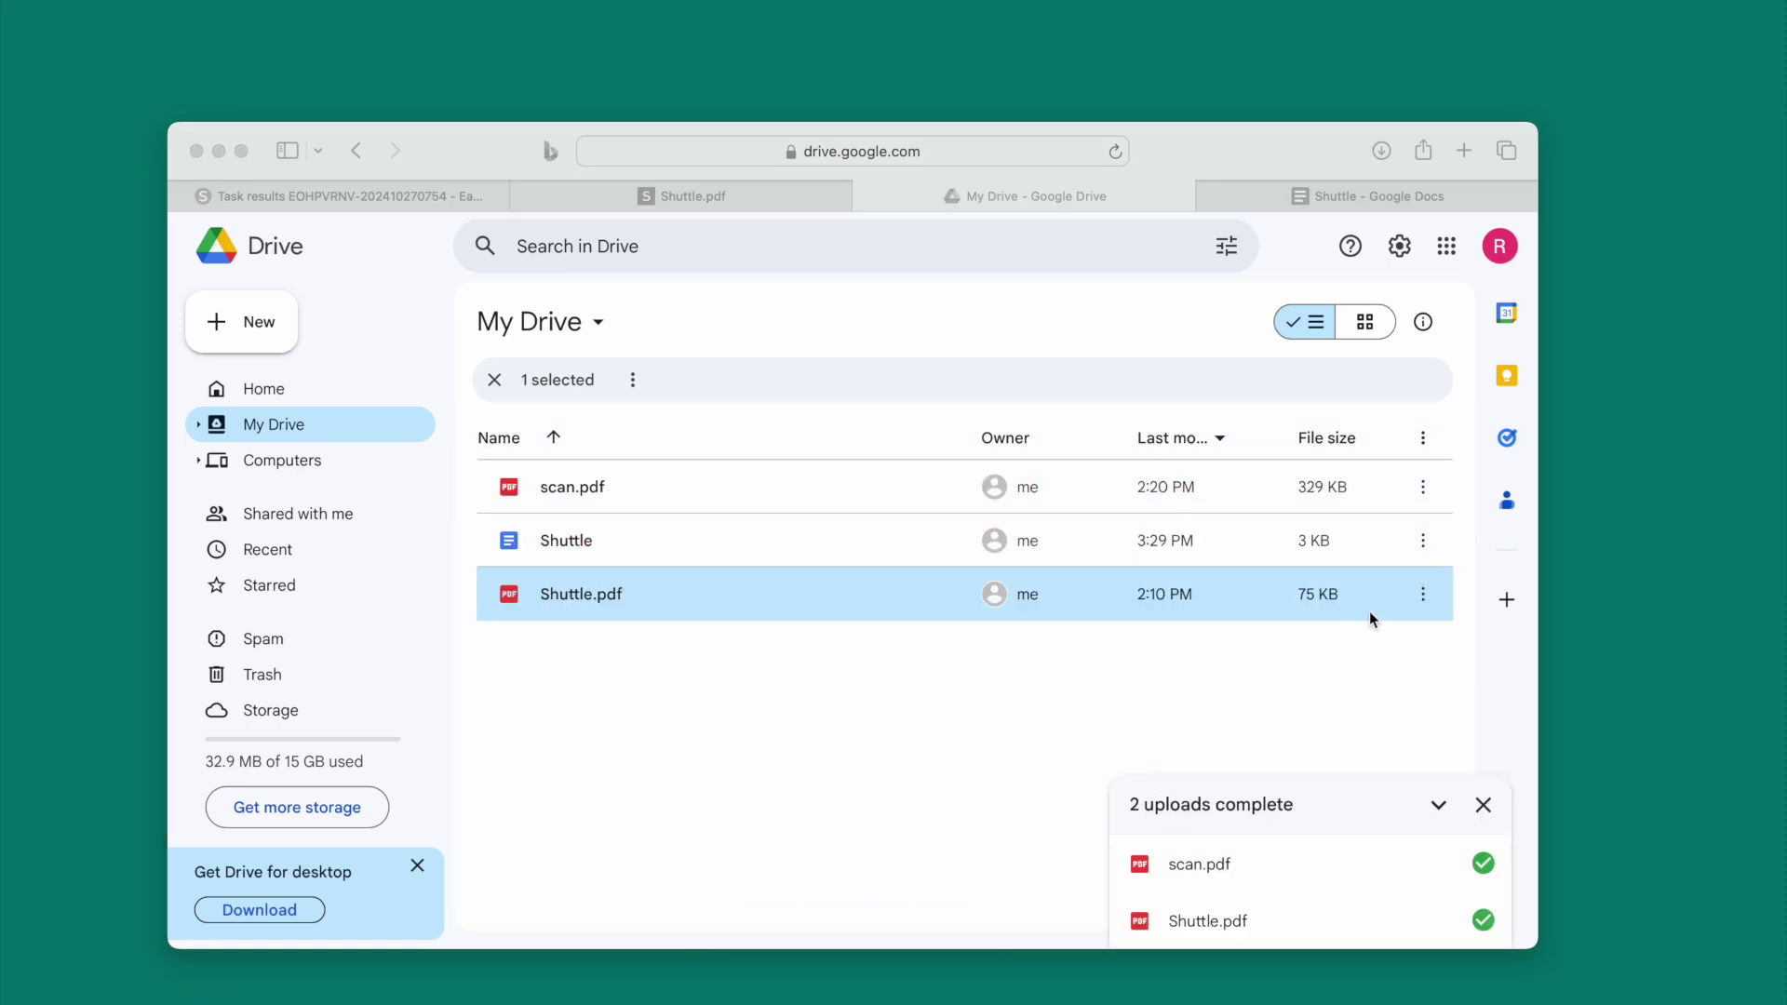
{"action": "left_click", "coordinate": [1423, 487]}
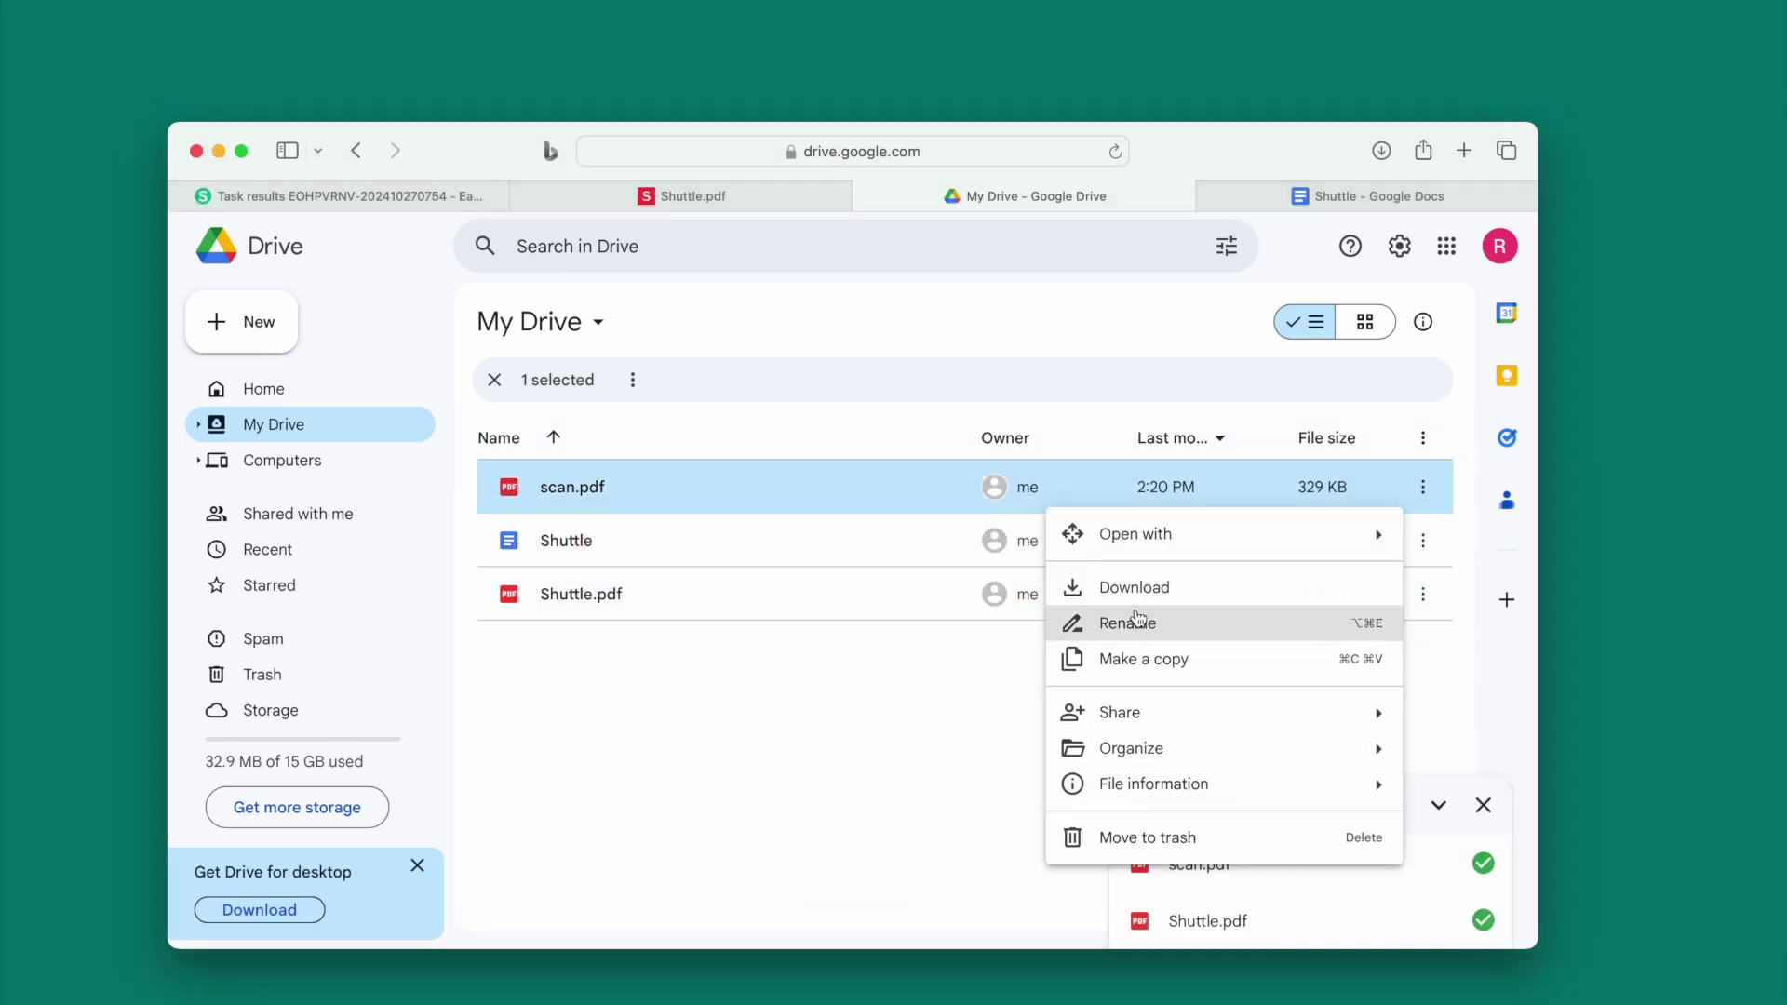
{"action": "mouse_move", "coordinate": [1126, 535]}
{"action": "left_click", "coordinate": [784, 594]}
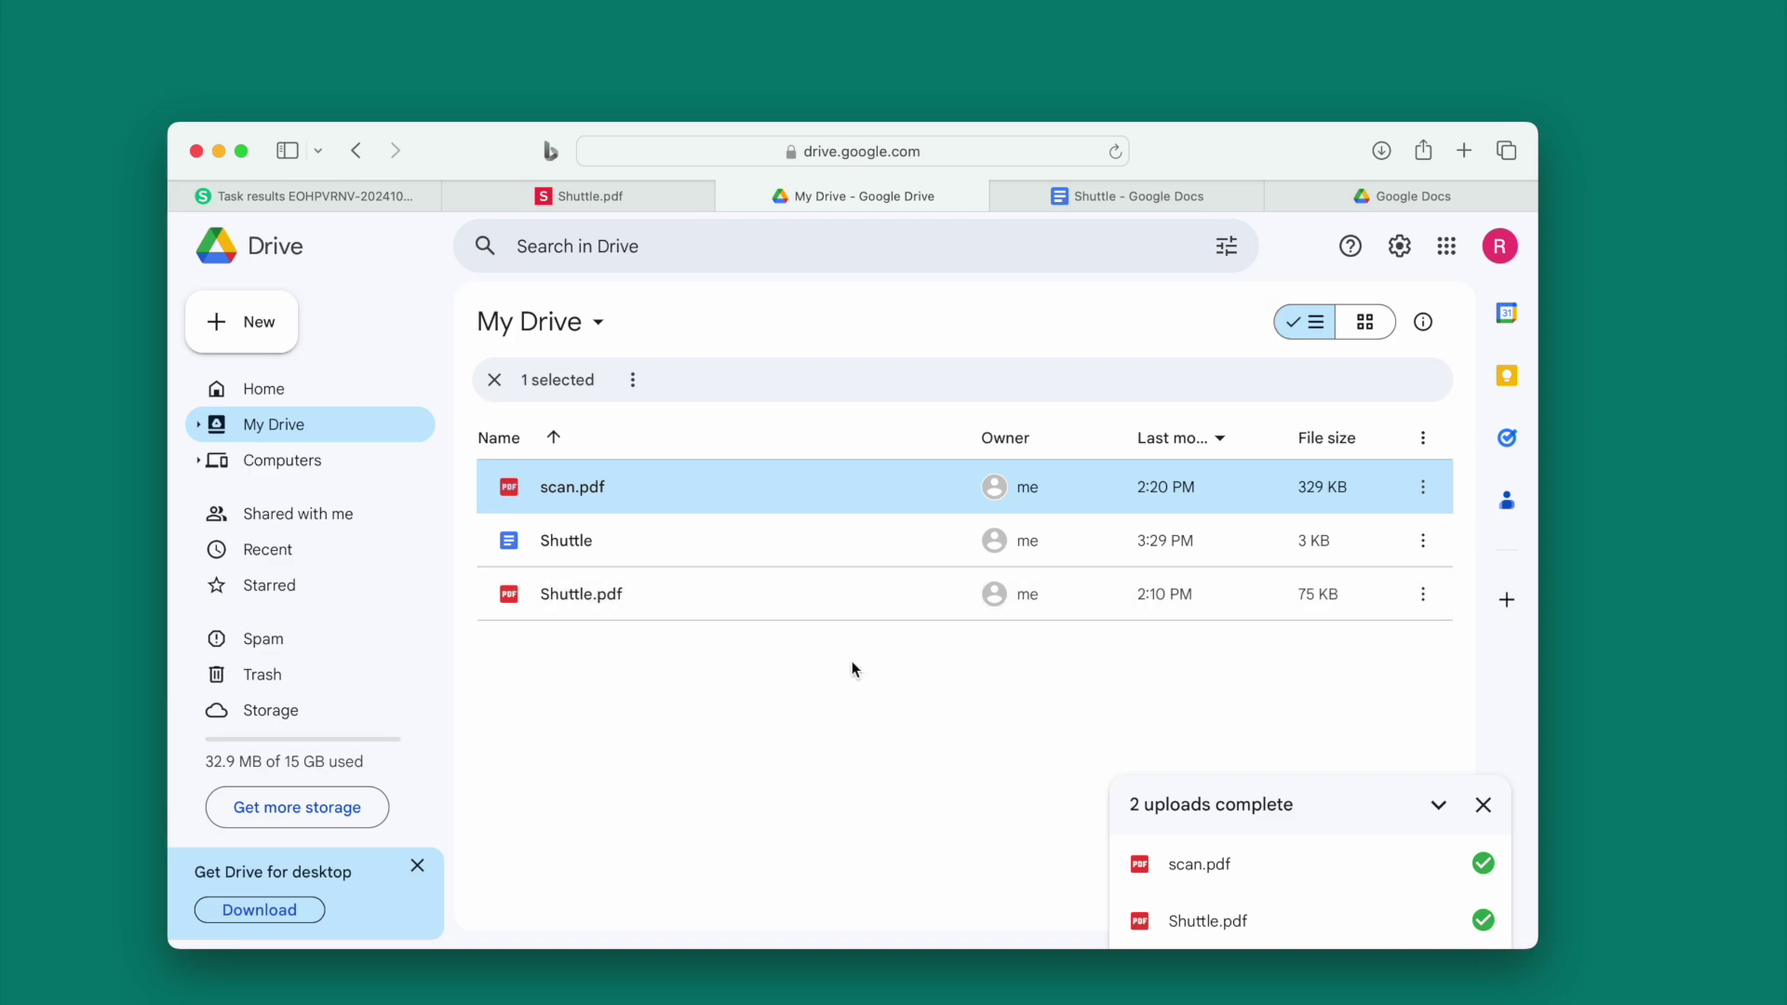
Step: Scroll through the converted scan document, then go back to the Shuttle document
{"action": "scroll", "coordinate": [819, 561], "scroll_direction": "down", "scroll_amount": 15}
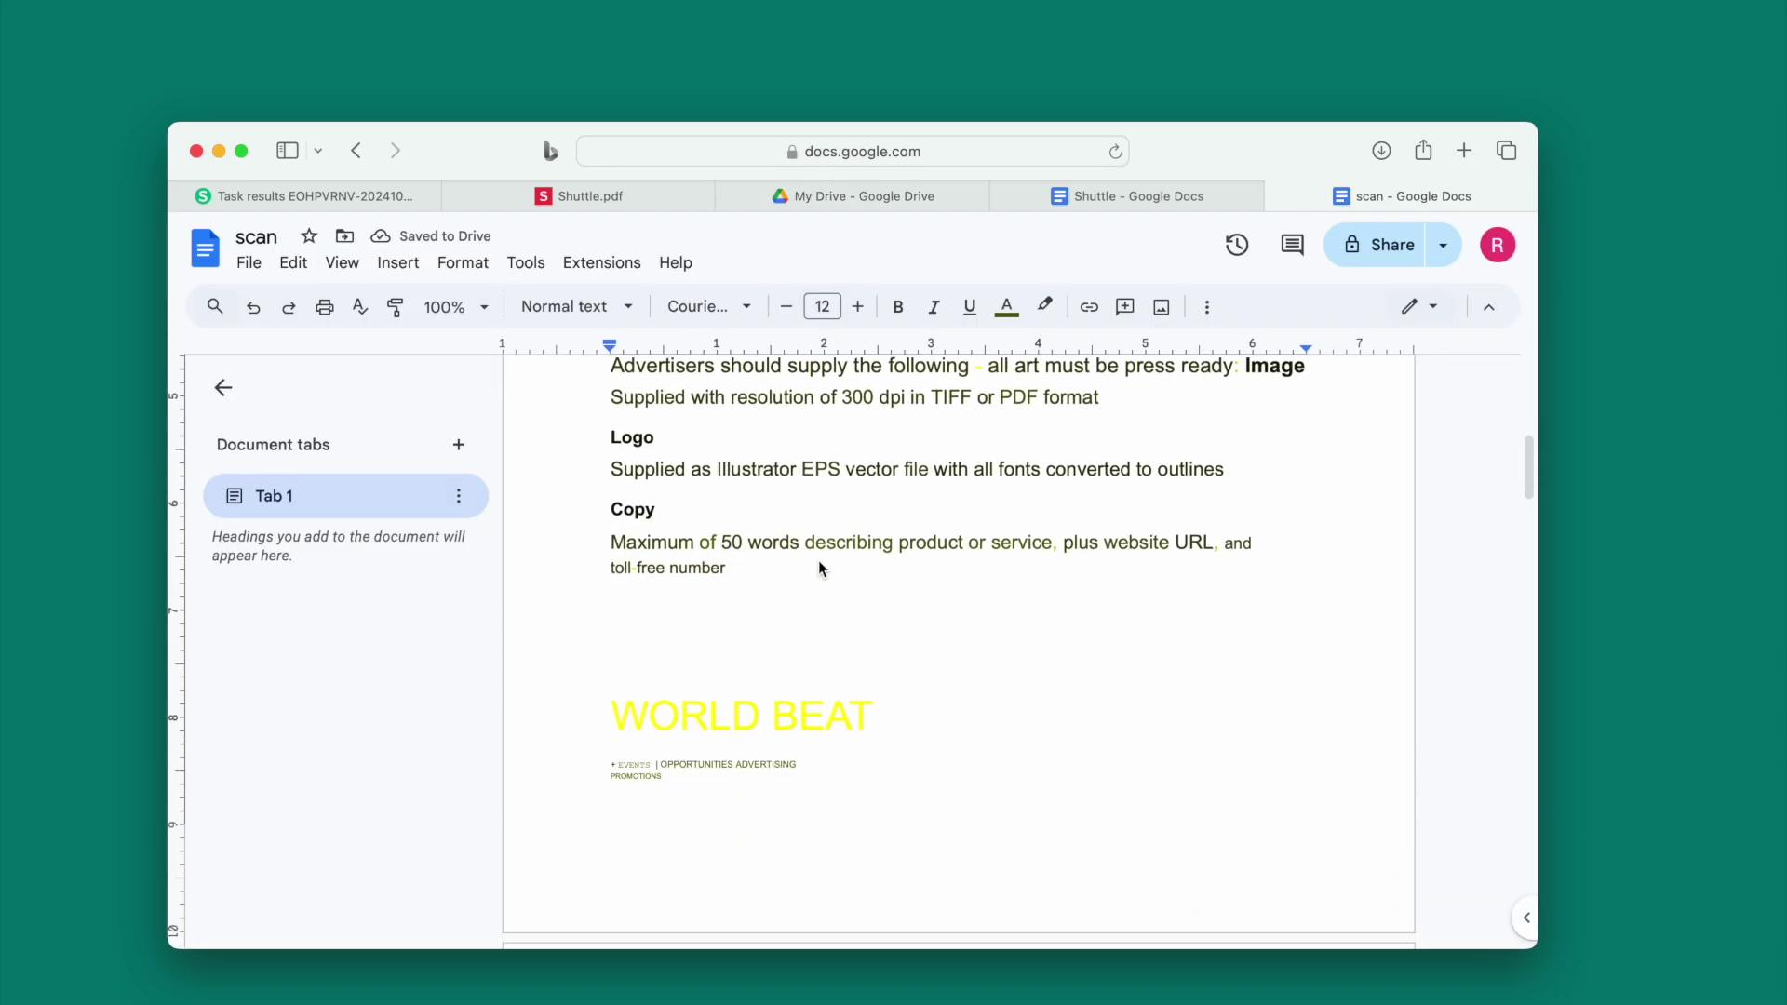
{"action": "scroll", "coordinate": [819, 561], "scroll_direction": "down", "scroll_amount": 10}
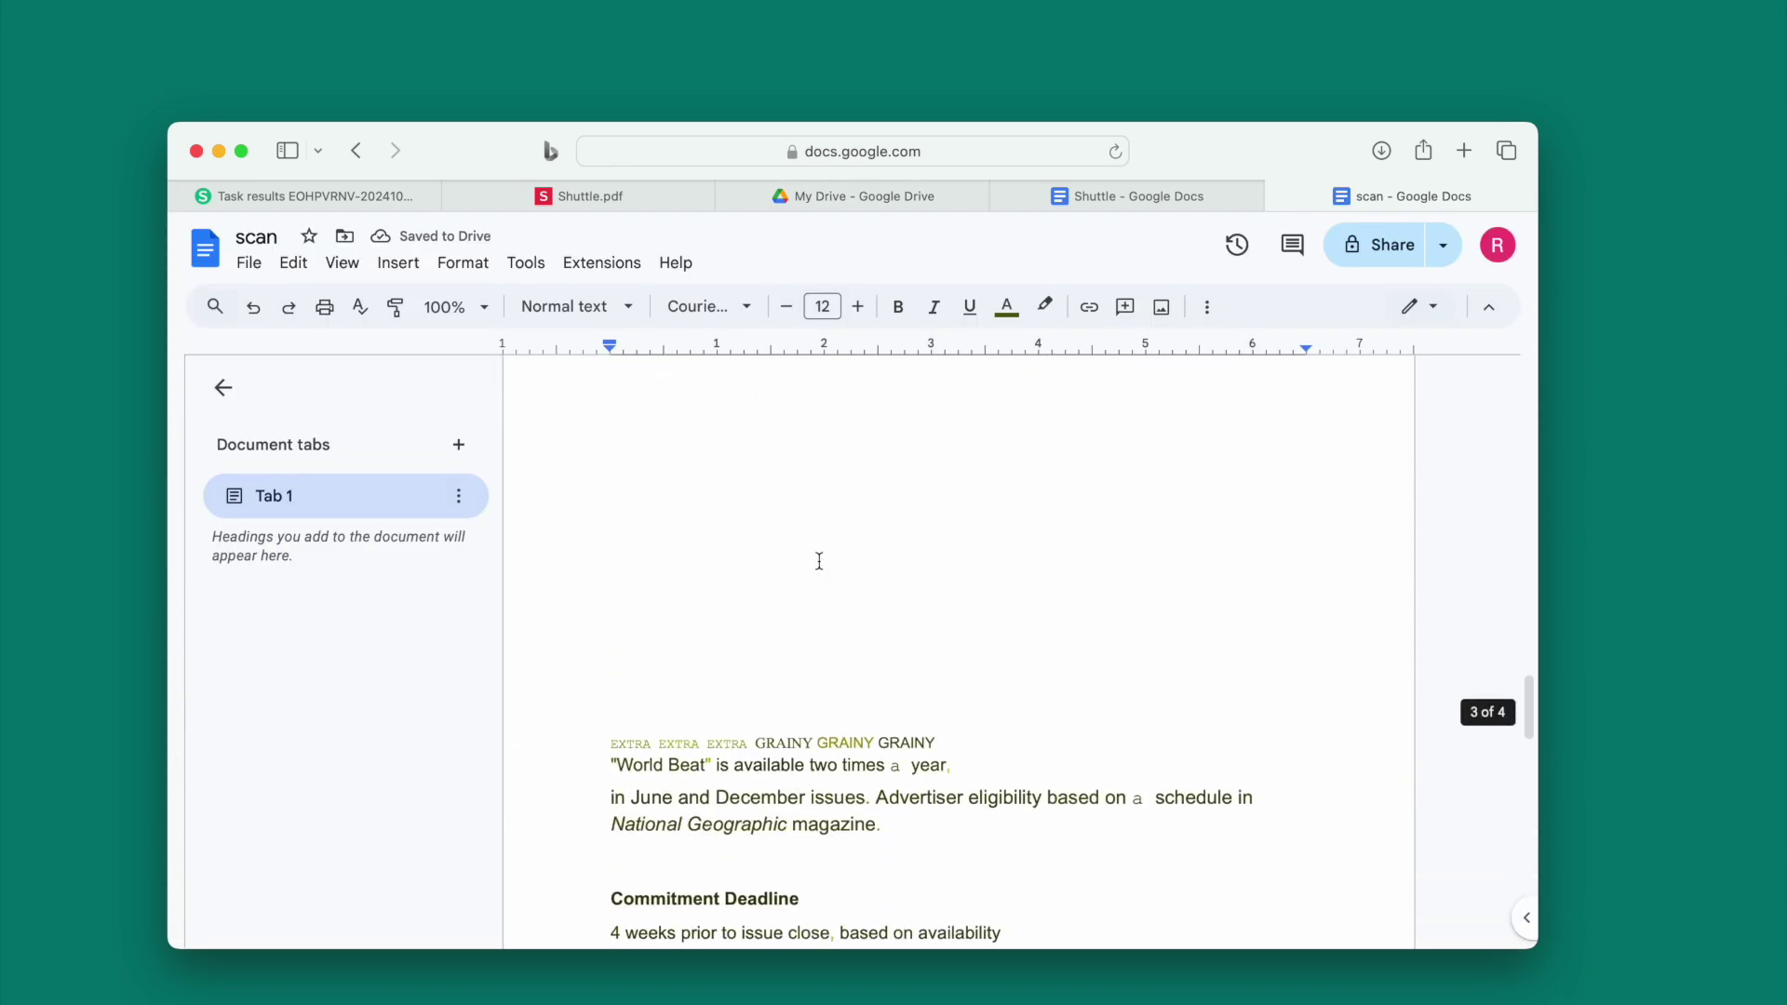
{"action": "scroll", "coordinate": [819, 561], "scroll_direction": "down", "scroll_amount": 10}
{"action": "scroll", "coordinate": [819, 560], "scroll_direction": "up", "scroll_amount": 15}
{"action": "left_click_drag", "start_coordinate": [607, 640], "coordinate": [806, 705]}
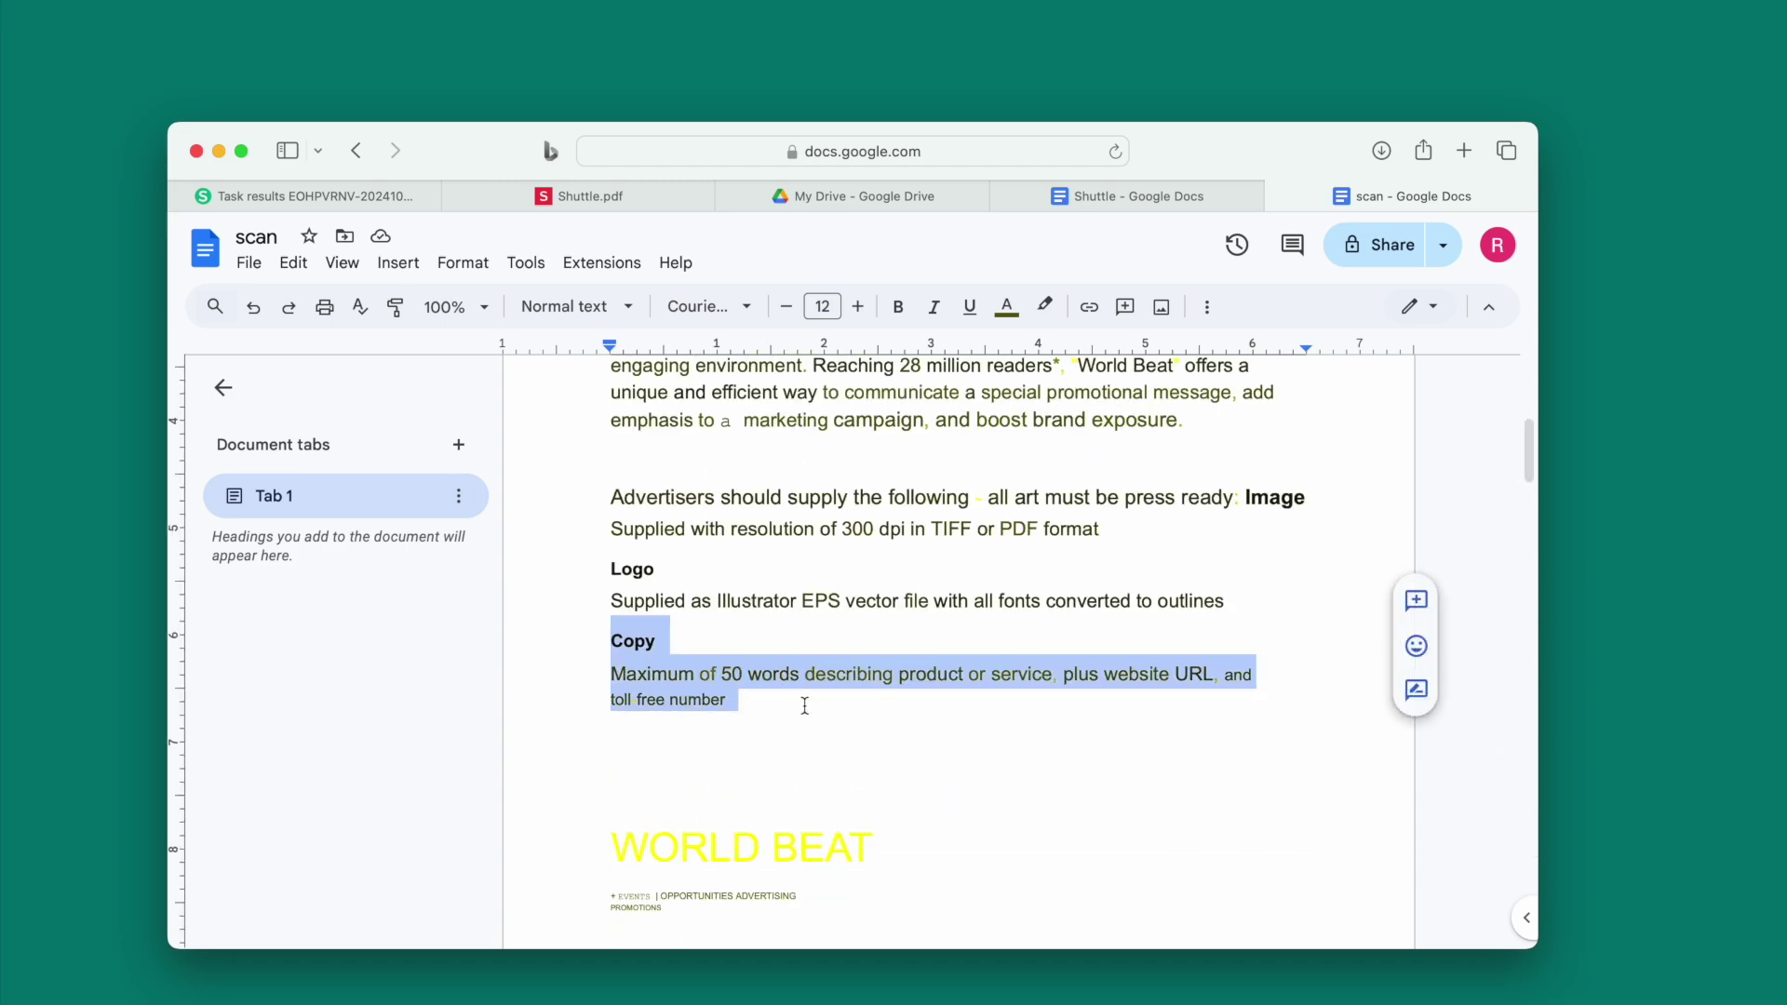
{"action": "left_click", "coordinate": [1132, 196]}
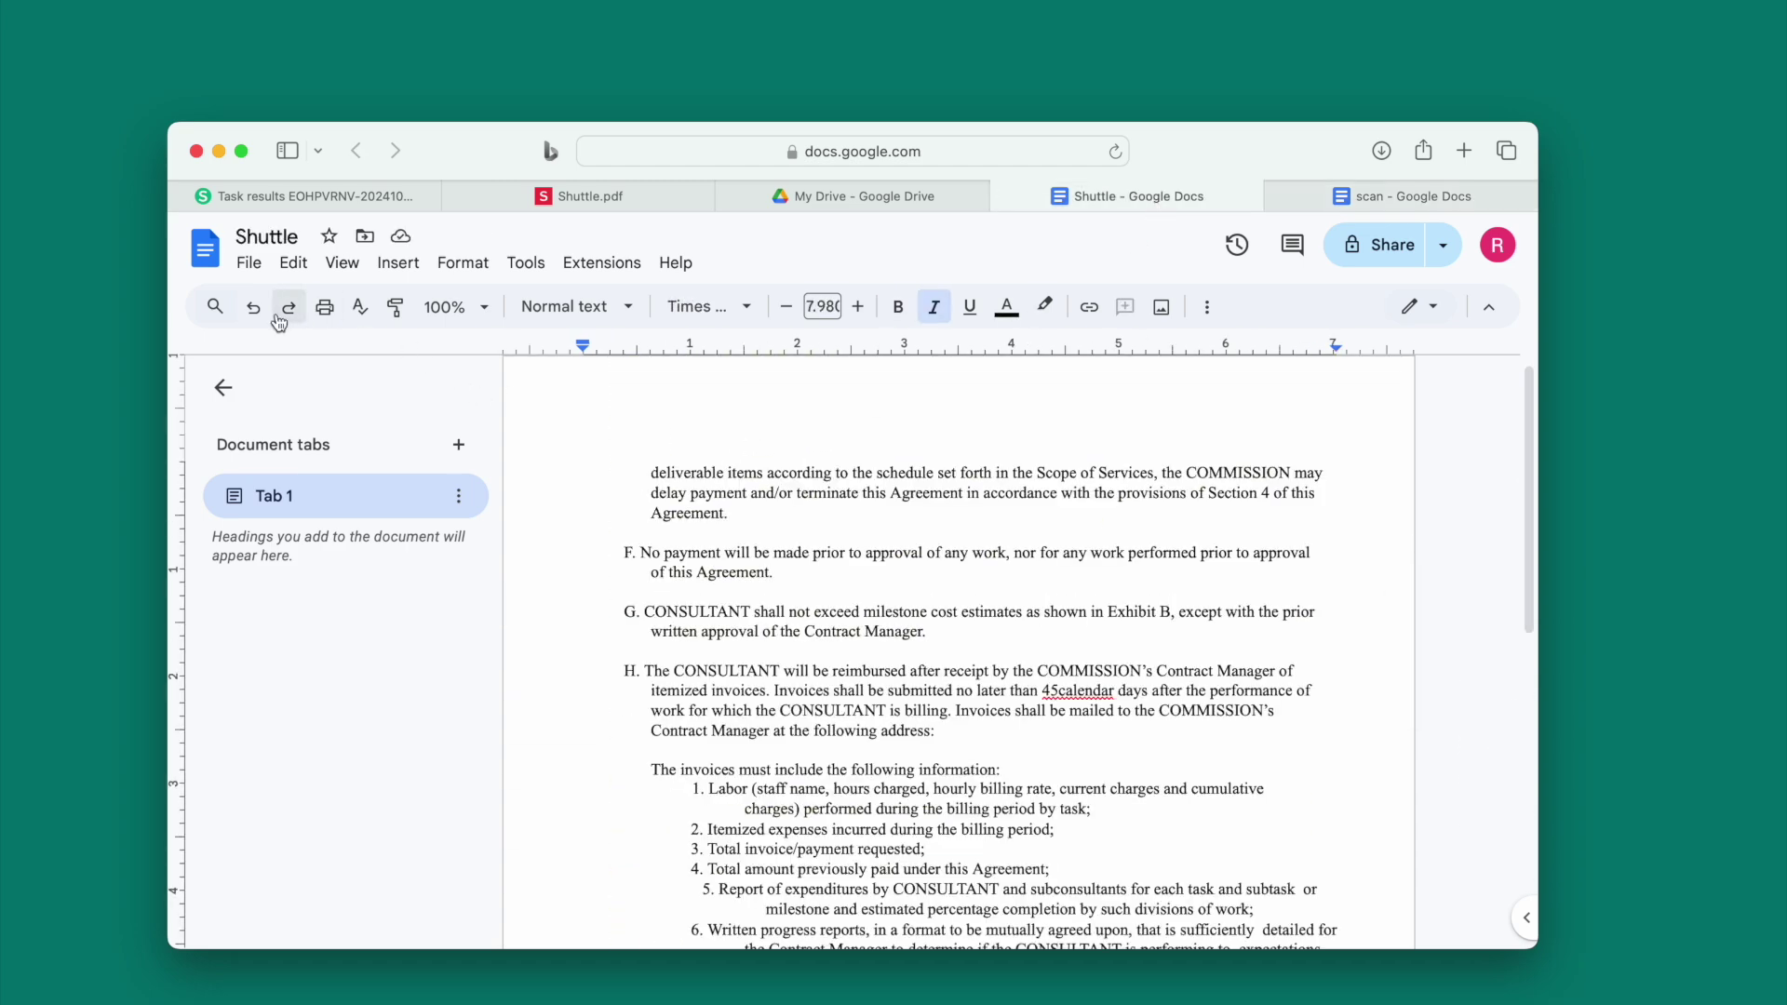
Step: Download the Shuttle document as a PDF Document (.pdf)
{"action": "left_click", "coordinate": [249, 267]}
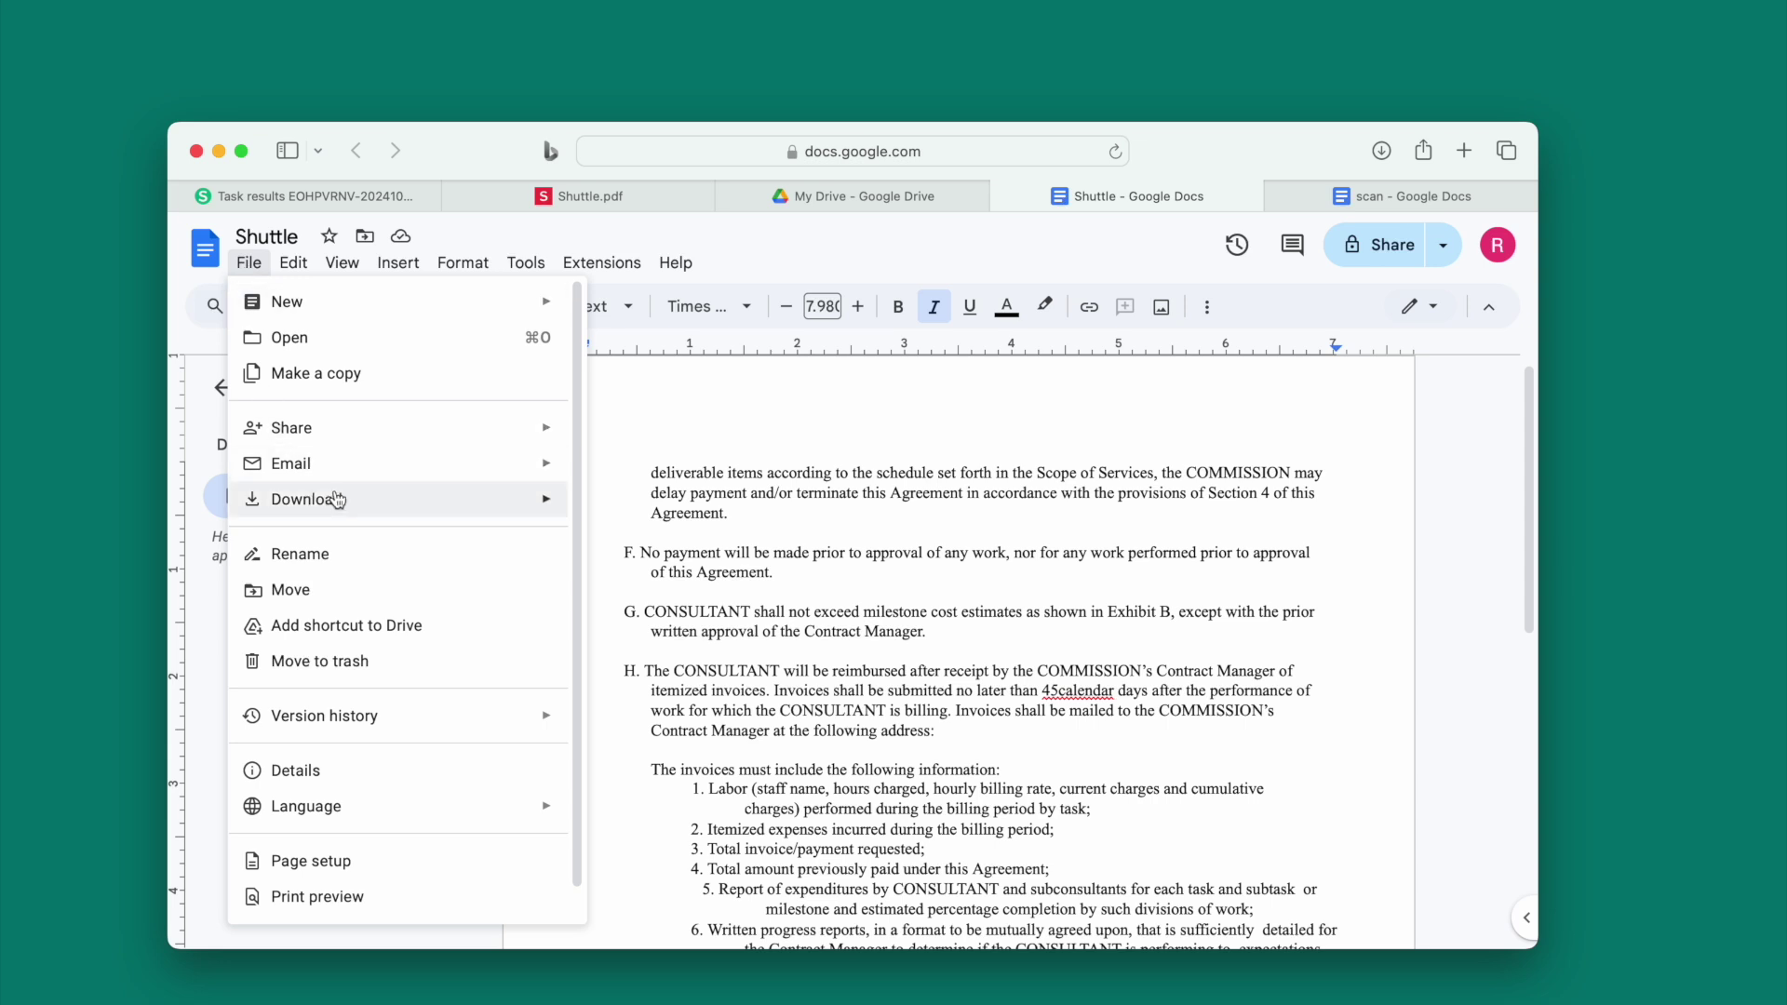
{"action": "mouse_move", "coordinate": [518, 502]}
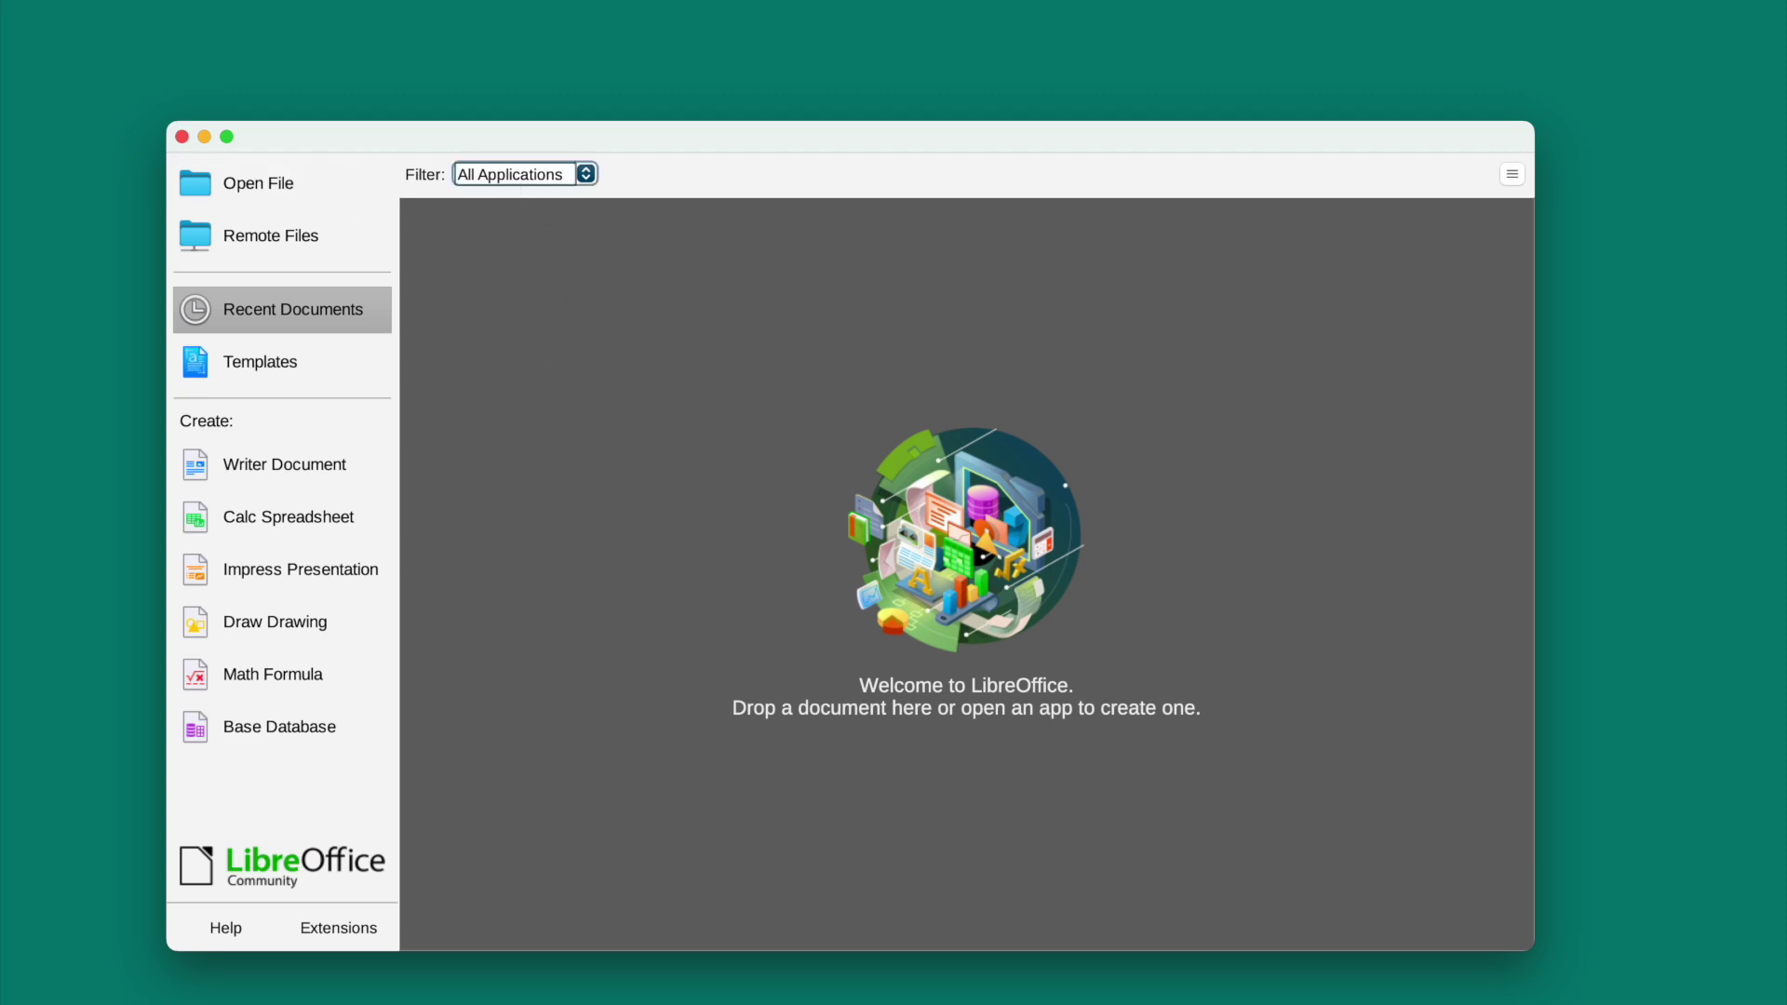
Step: Open Shuttle.pdf in LibreOffice Draw, dismissing the startup tip and the form design toolbars
{"action": "left_click_drag", "start_coordinate": [1106, 656], "coordinate": [930, 520]}
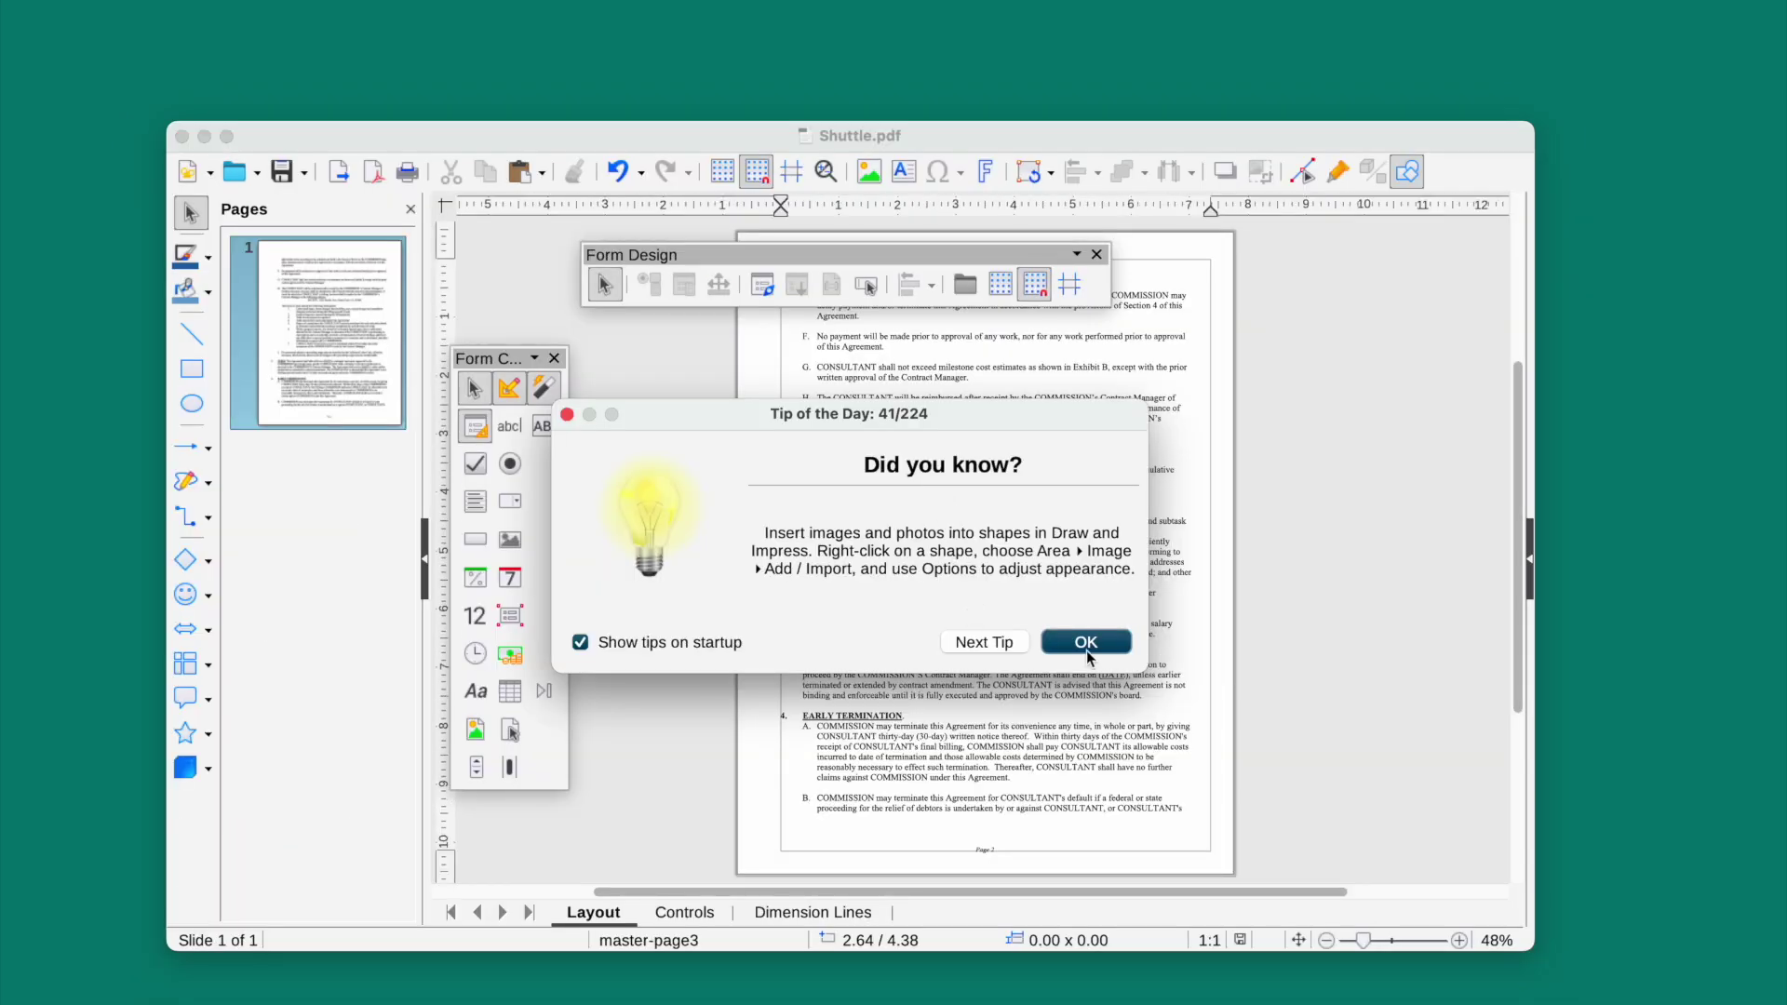
{"action": "left_click", "coordinate": [1085, 642]}
{"action": "left_click", "coordinate": [555, 358]}
{"action": "left_click", "coordinate": [1097, 254]}
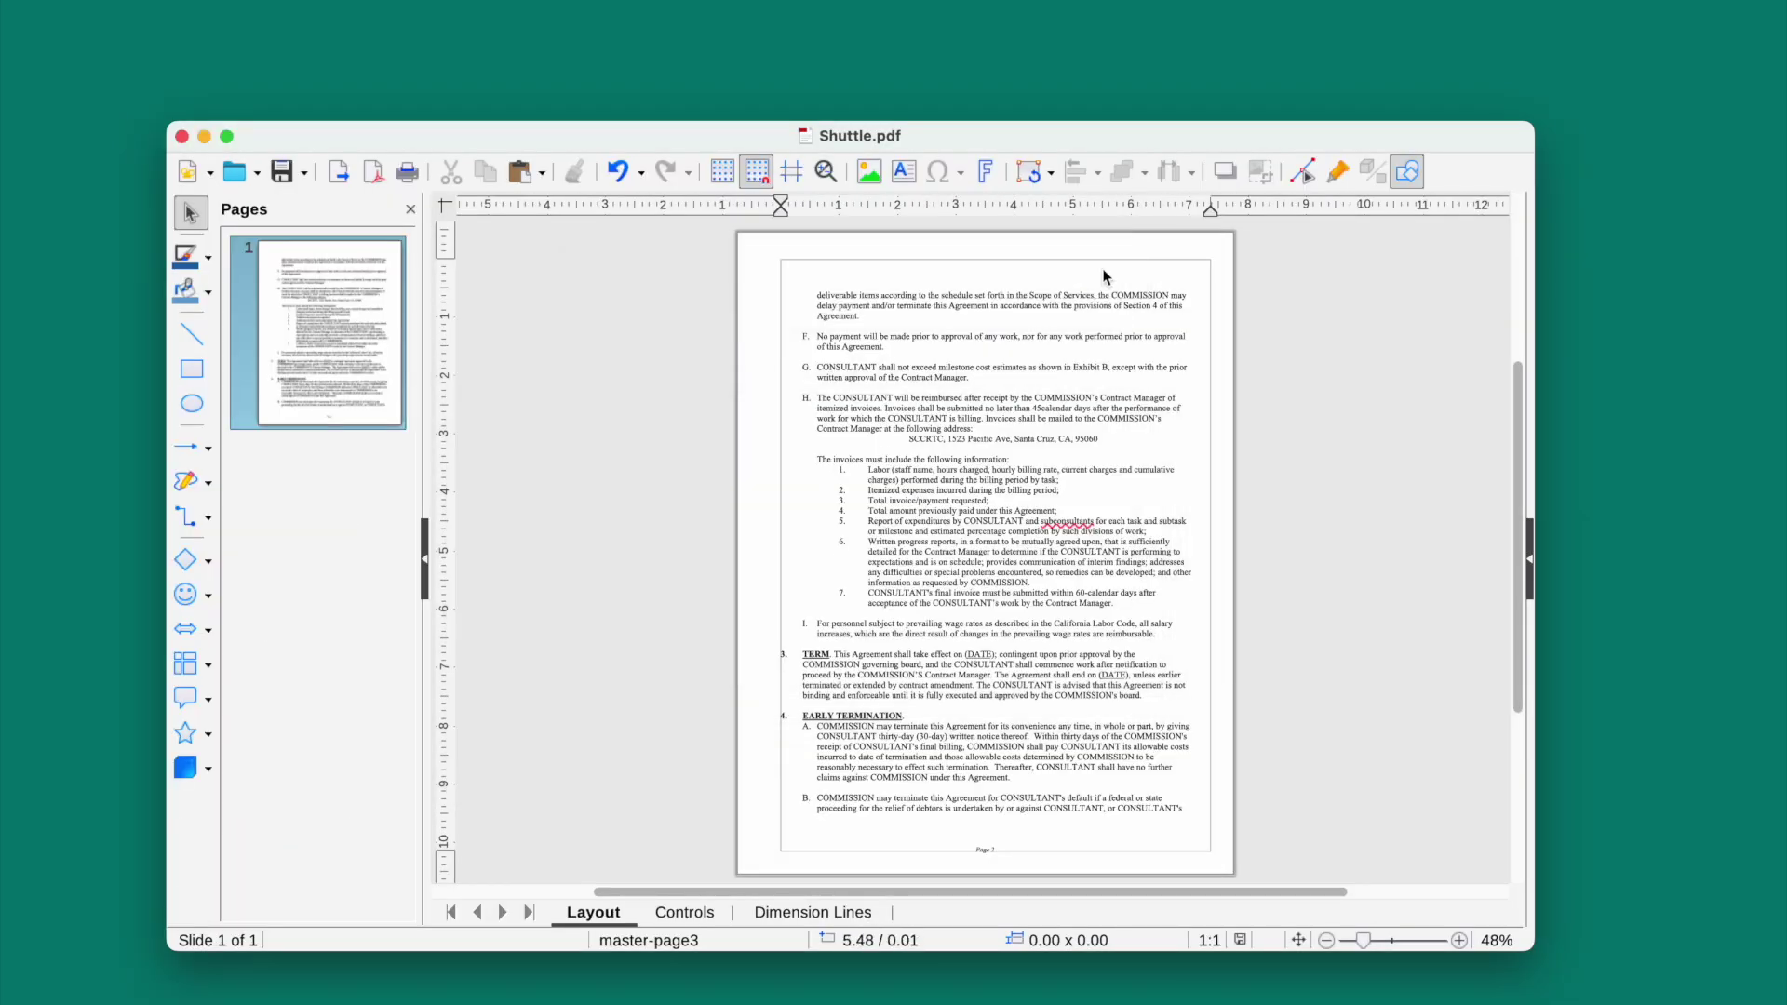
Step: Zoom in on the page and select a text line of list item 6
{"action": "left_click", "coordinate": [1461, 940]}
{"action": "left_click", "coordinate": [1461, 941]}
{"action": "left_click", "coordinate": [1461, 941]}
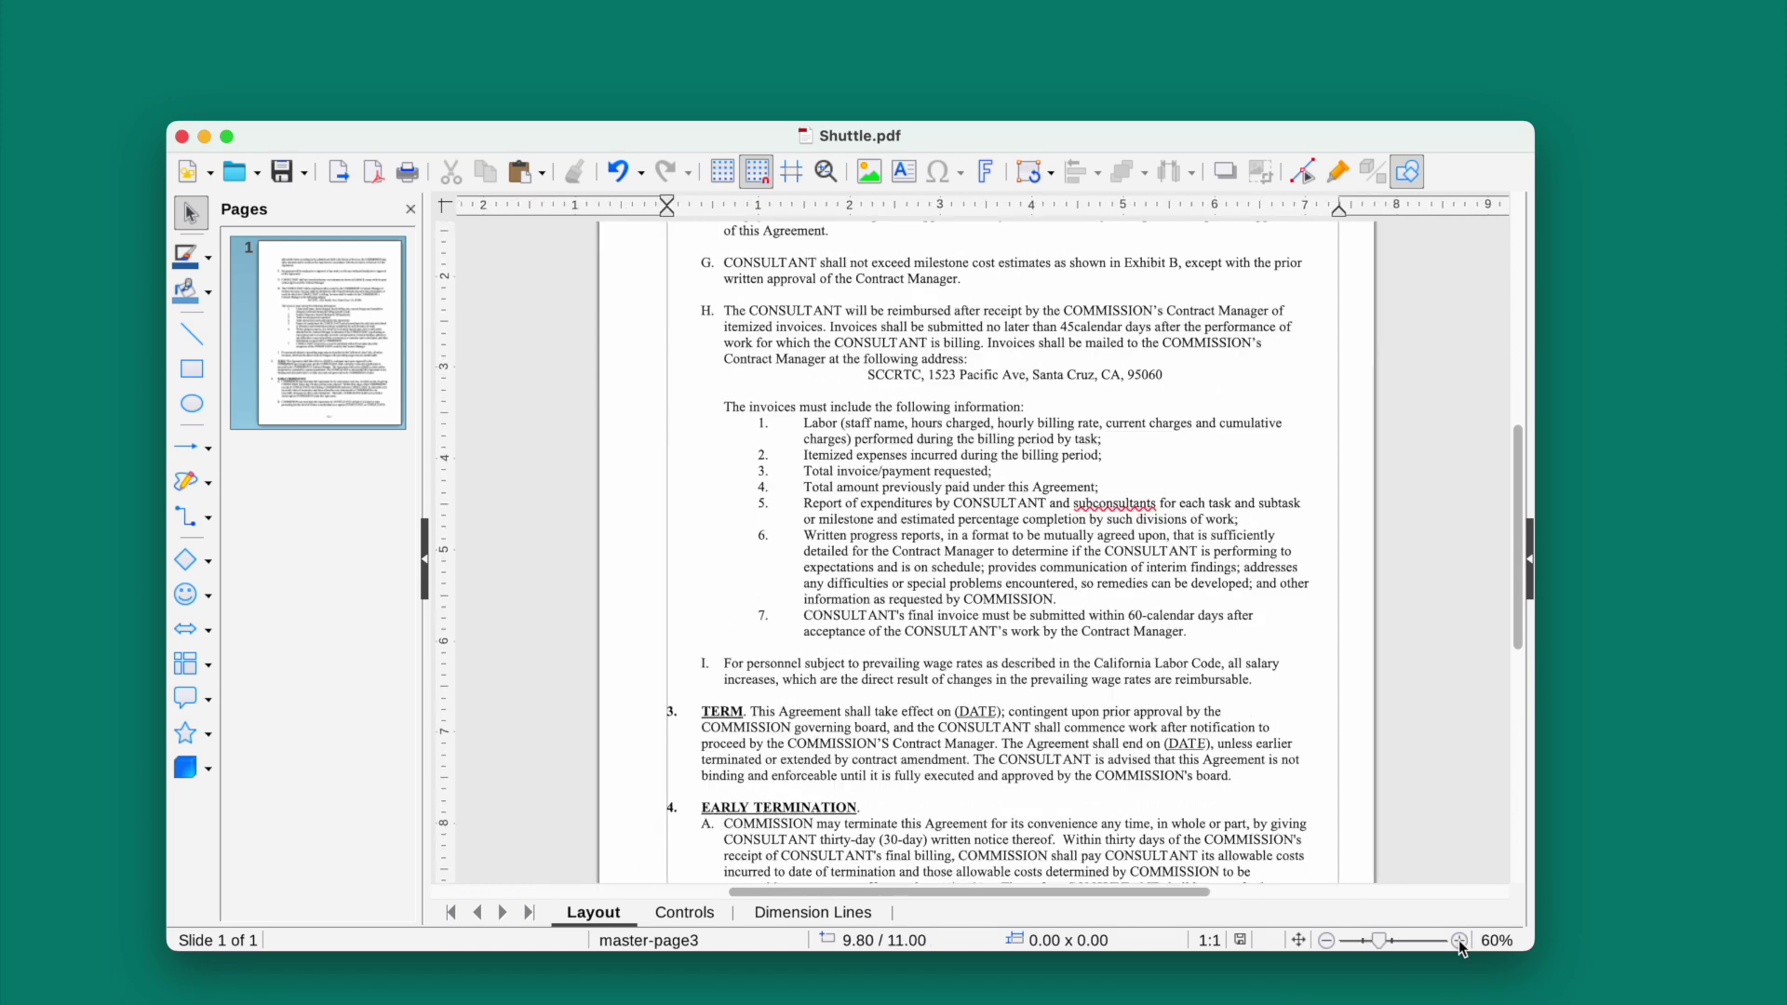
{"action": "left_click", "coordinate": [1461, 940]}
{"action": "left_click_drag", "start_coordinate": [1516, 570], "coordinate": [1516, 532]}
{"action": "left_click", "coordinate": [787, 677]}
Step: Delete the text lines of item 6, starting with 'Written progress reports'
{"action": "double_click", "coordinate": [784, 666]}
{"action": "left_click_drag", "start_coordinate": [781, 667], "coordinate": [1316, 676]}
{"action": "key", "text": "BackSpace"}
{"action": "left_click", "coordinate": [788, 699]}
{"action": "key", "text": "BackSpace"}
{"action": "double_click", "coordinate": [785, 682]}
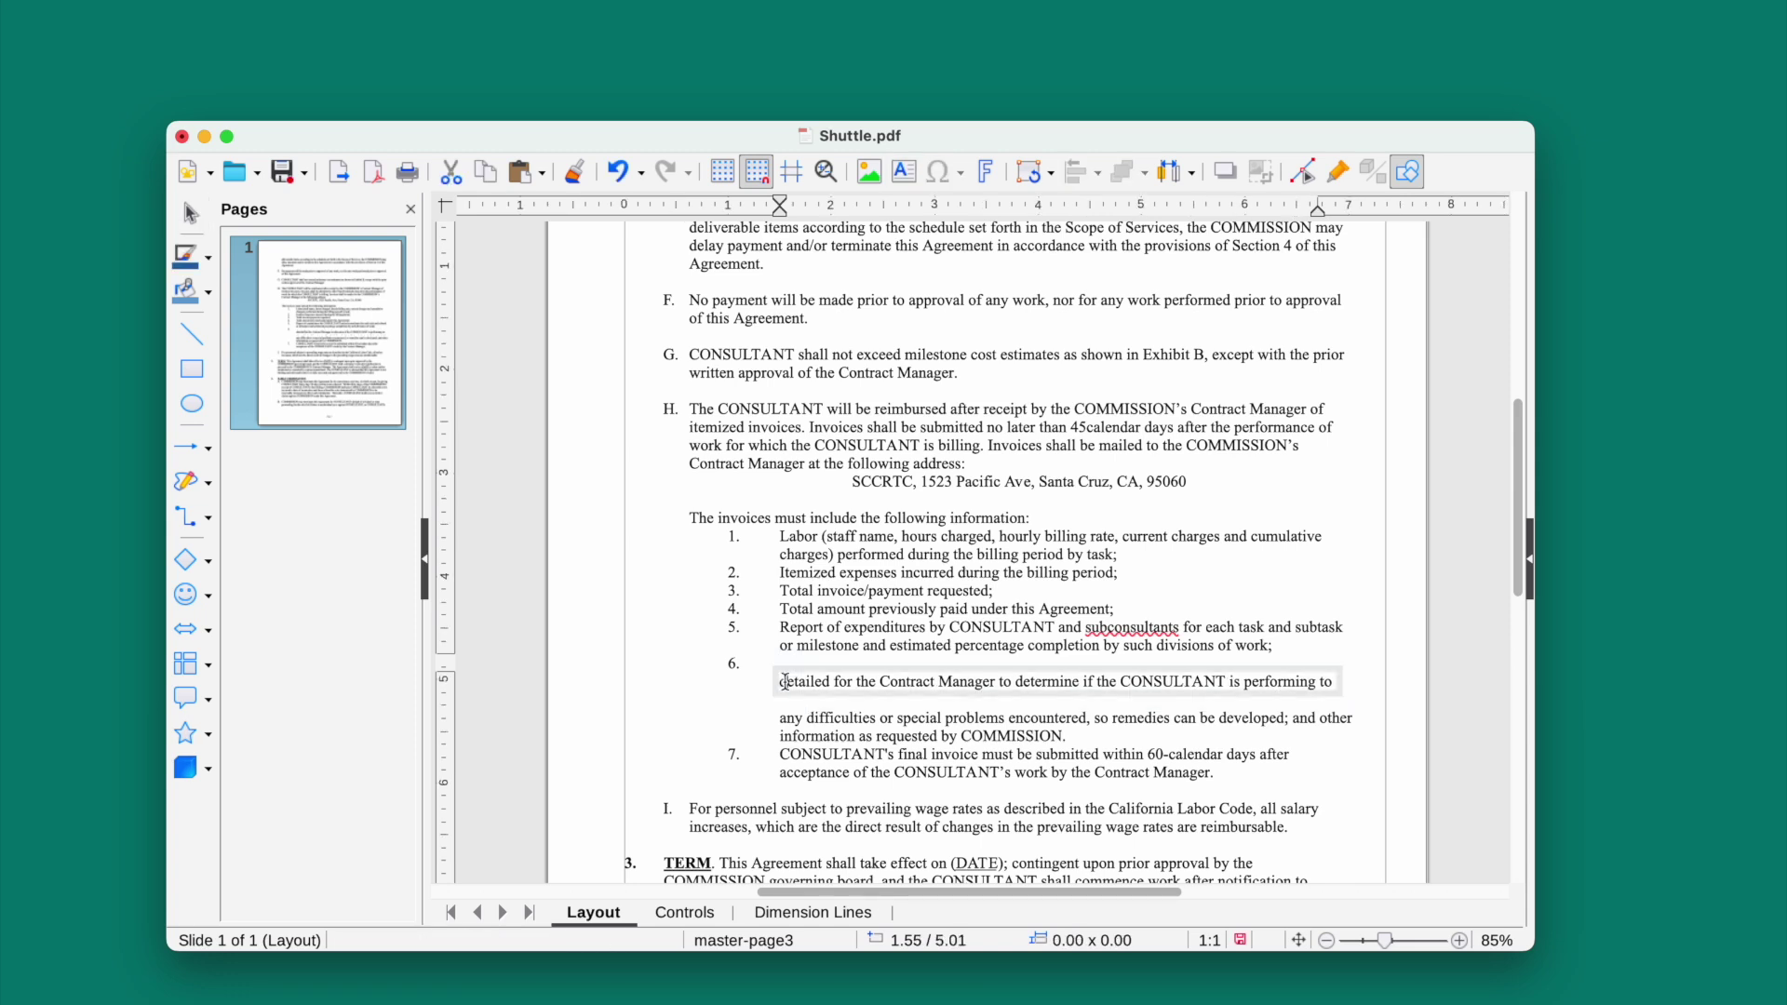
{"action": "left_click_drag", "start_coordinate": [781, 683], "coordinate": [1332, 689]}
{"action": "key", "text": "BackSpace"}
{"action": "left_click", "coordinate": [799, 735]}
{"action": "key", "text": "BackSpace"}
{"action": "left_click", "coordinate": [785, 721]}
Step: Delete item 7's lines and the numbers of items 6 and 7
{"action": "key", "text": "BackSpace"}
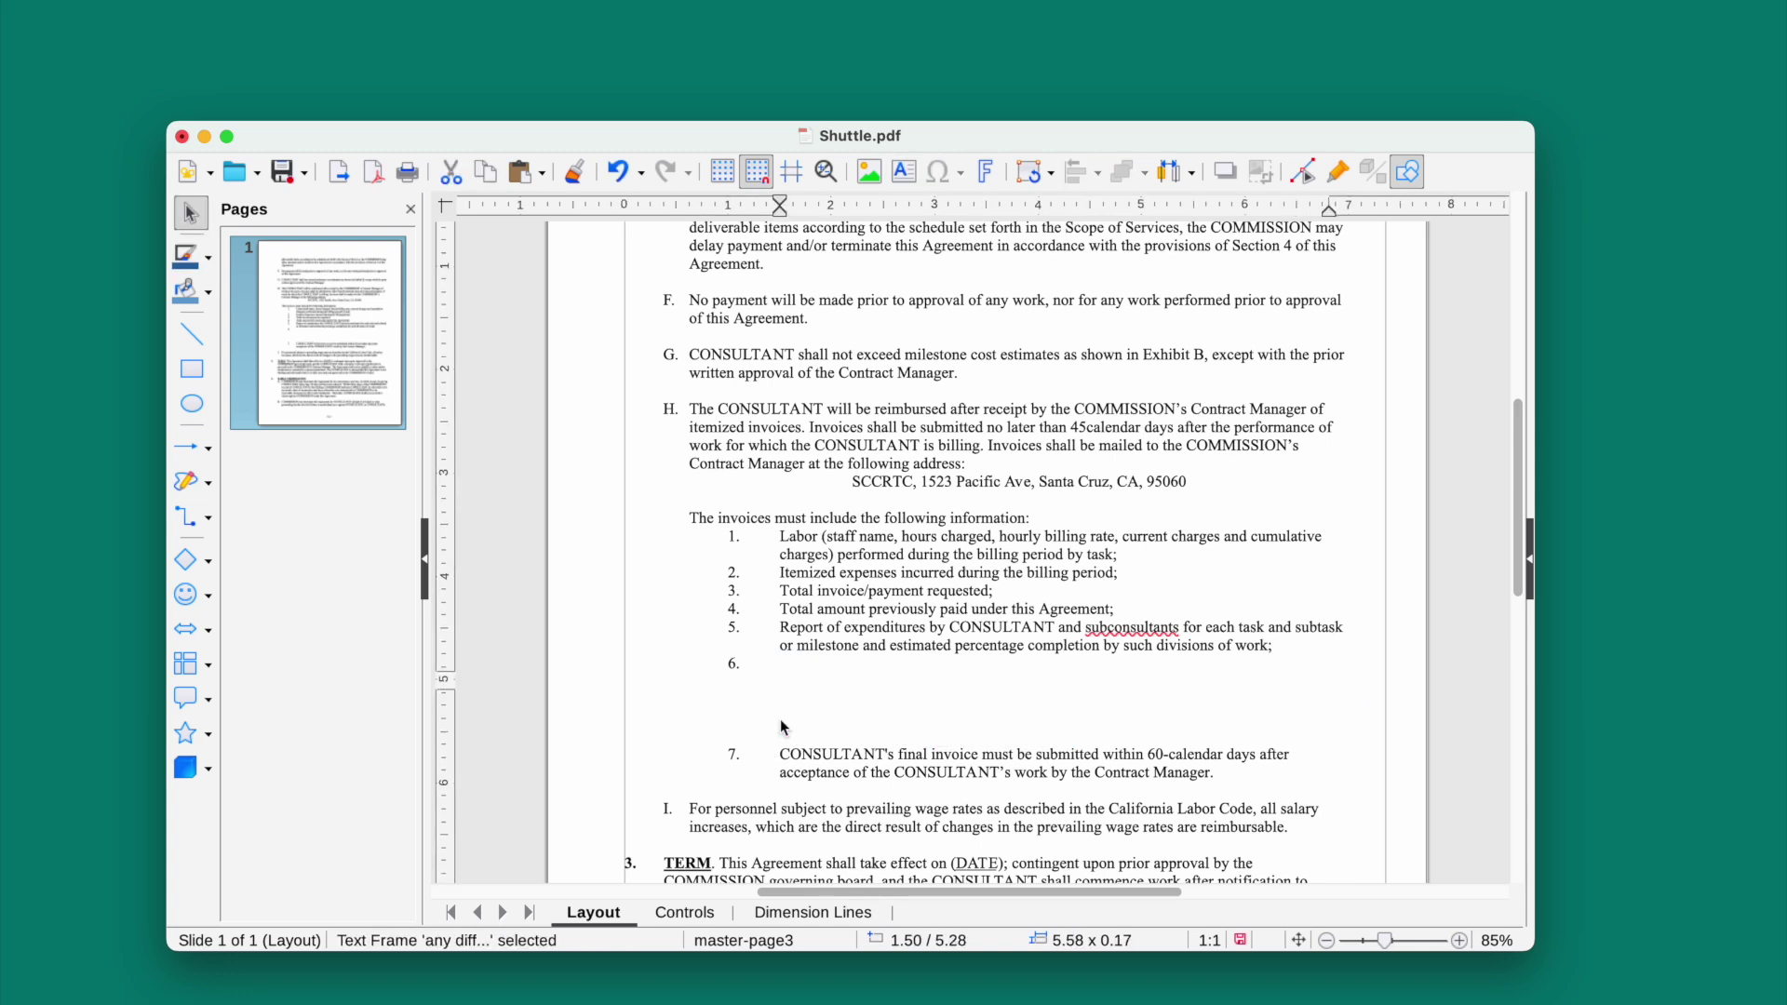
{"action": "double_click", "coordinate": [783, 753]}
{"action": "left_click", "coordinate": [781, 772]}
{"action": "key", "text": "BackSpace"}
{"action": "left_click", "coordinate": [781, 755]}
{"action": "key", "text": "BackSpace"}
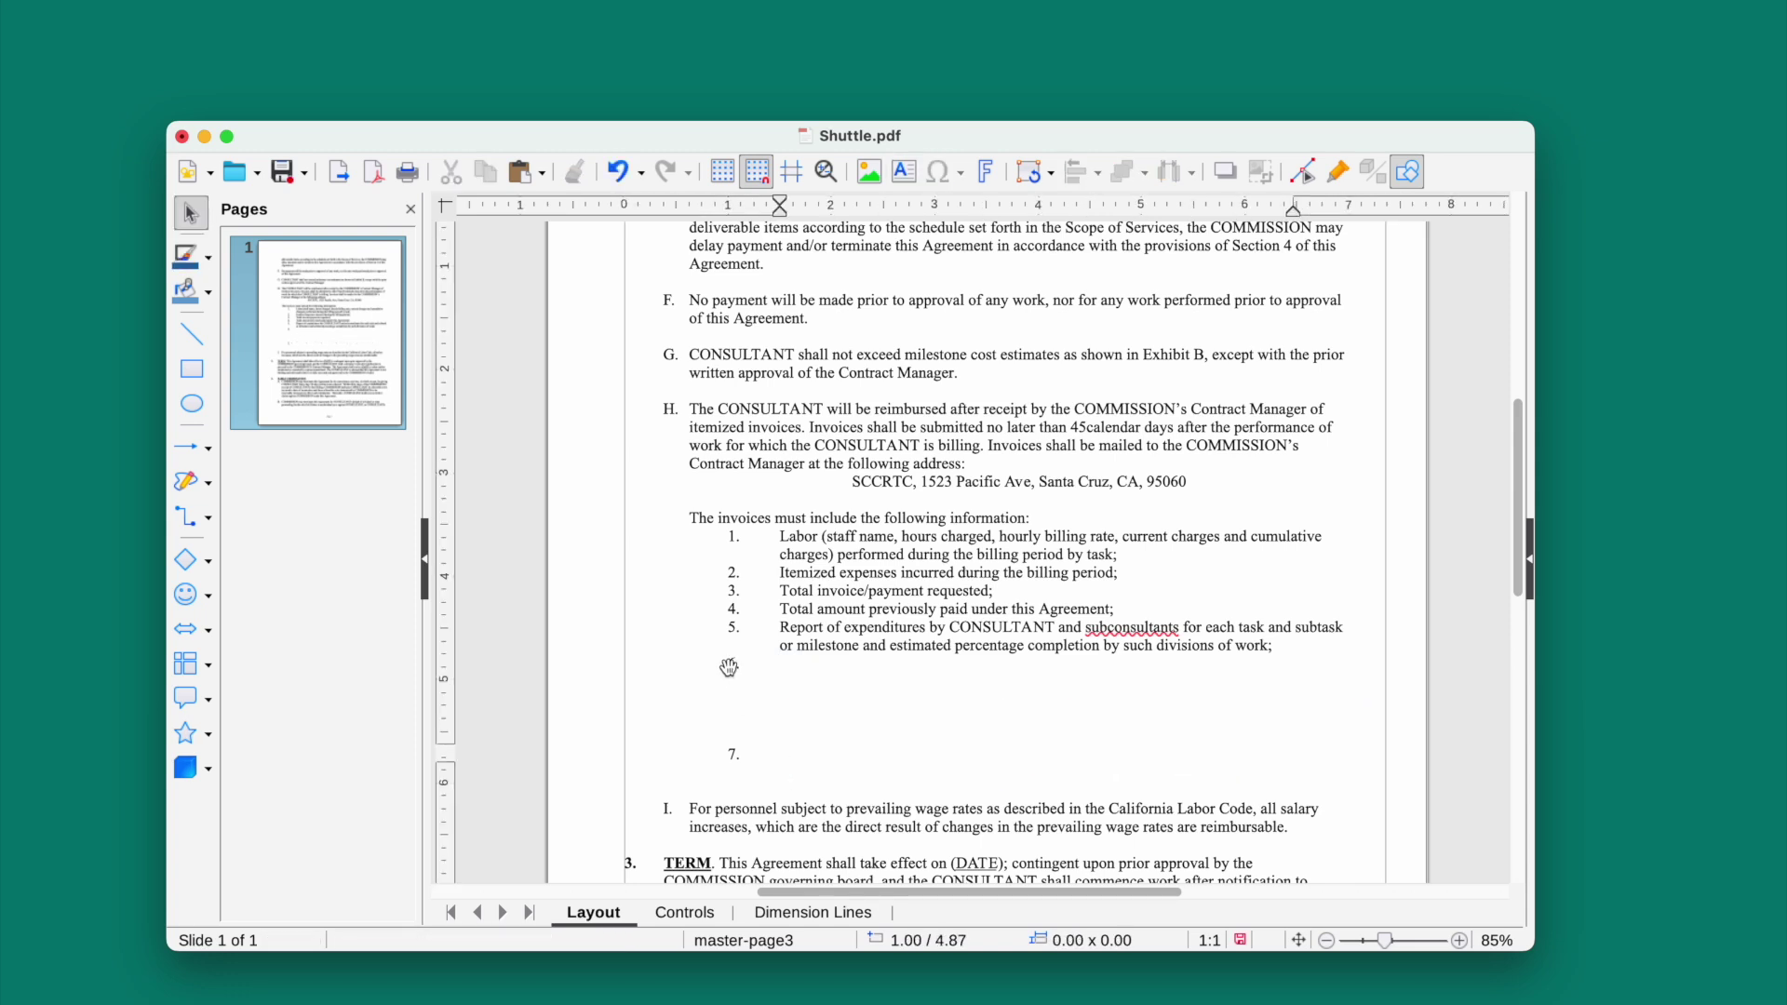
{"action": "left_click", "coordinate": [731, 666]}
{"action": "key", "text": "BackSpace"}
{"action": "double_click", "coordinate": [735, 753]}
Step: Add a text box reading 'Add new texts here' in the gap below item 5
{"action": "left_click", "coordinate": [336, 15]}
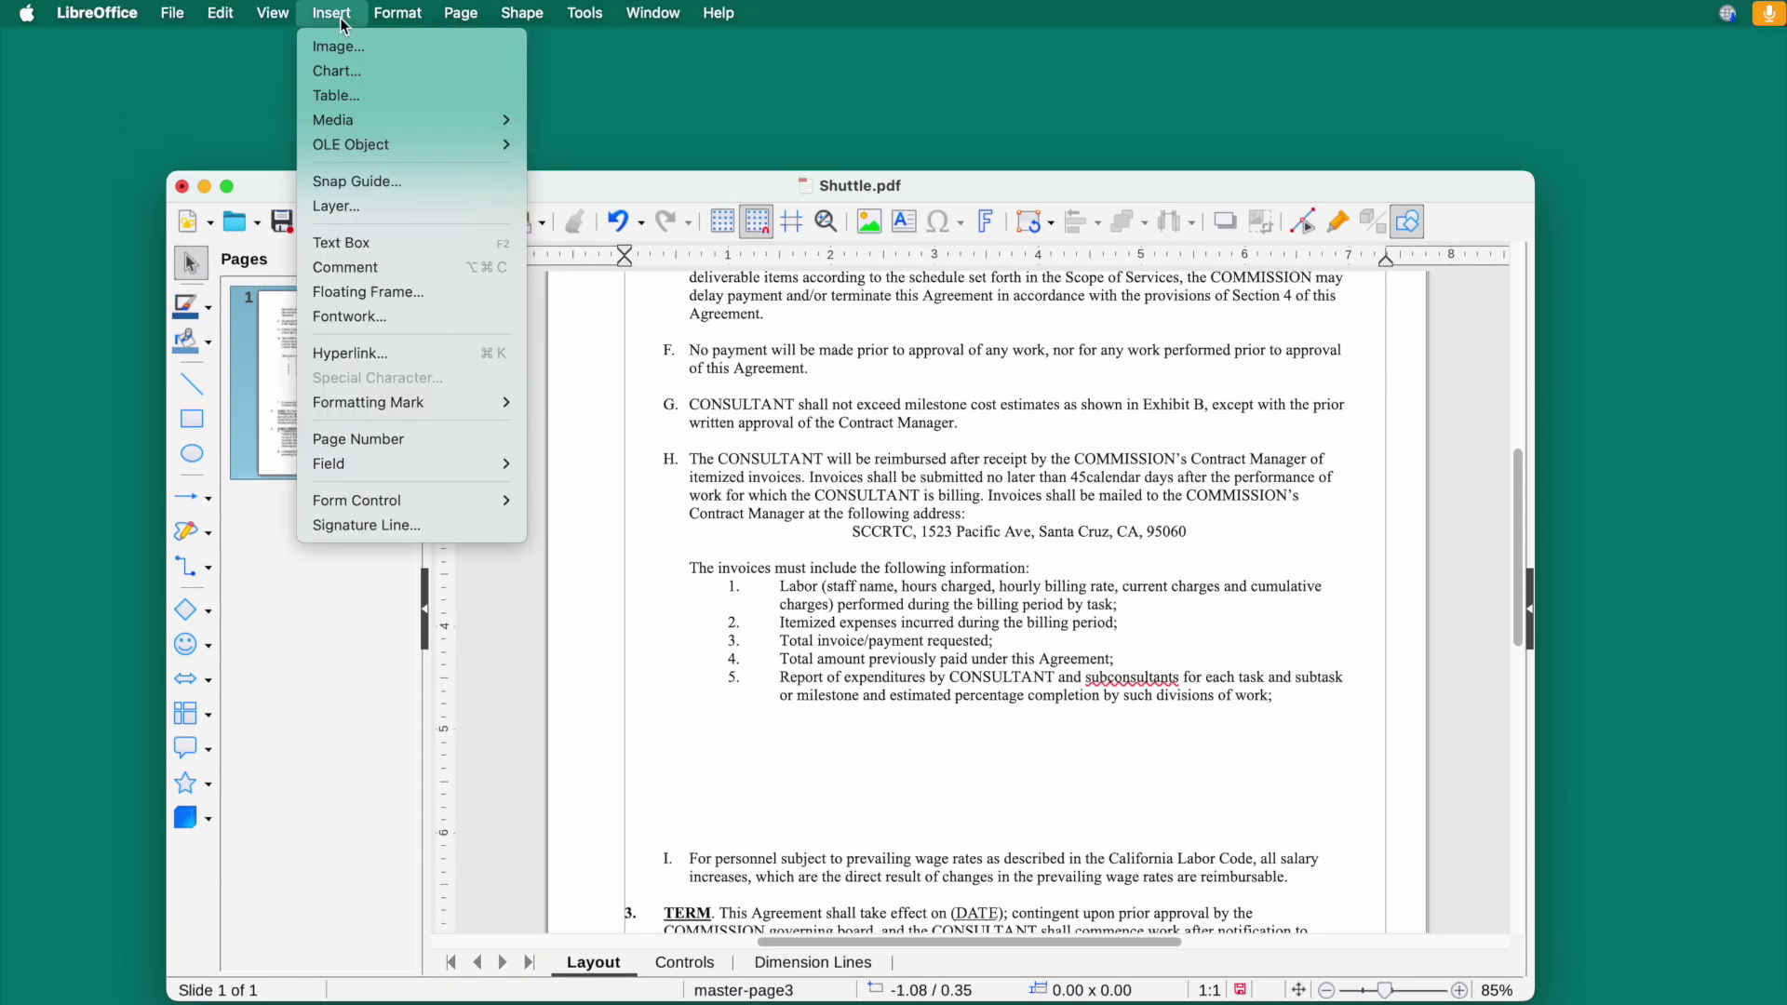
{"action": "left_click", "coordinate": [382, 245]}
{"action": "left_click", "coordinate": [689, 745]}
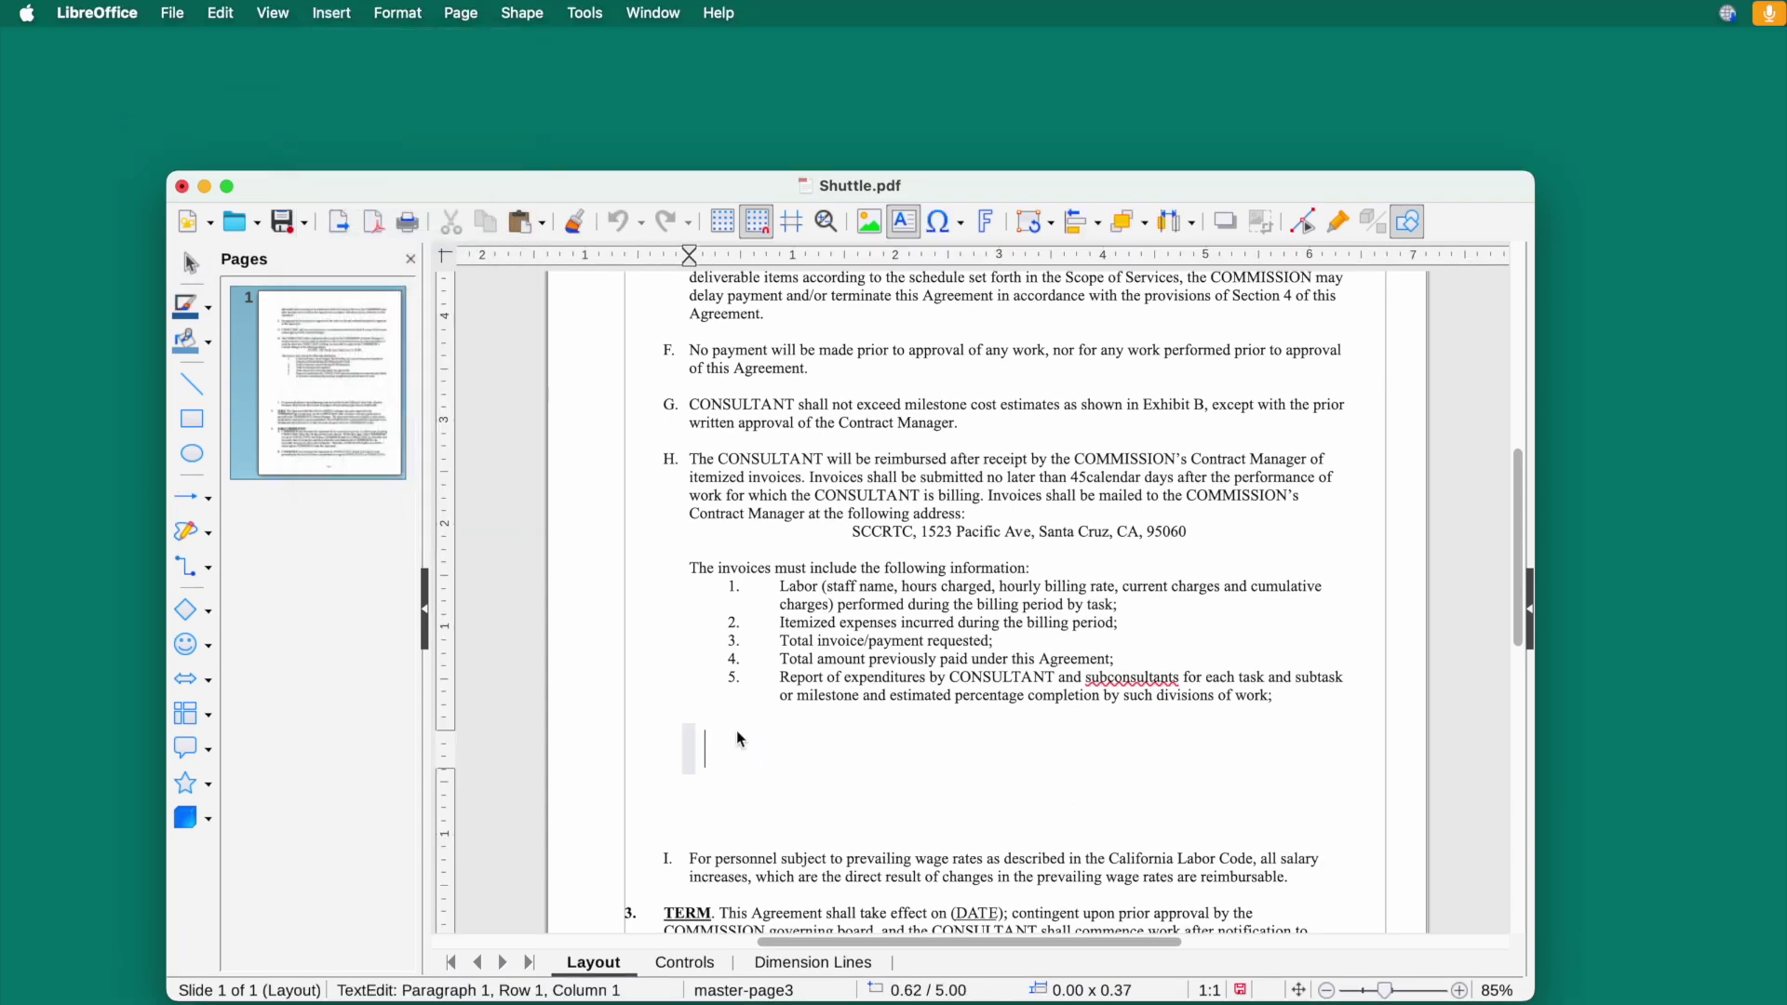
{"action": "type", "text": "Add new texts here"}
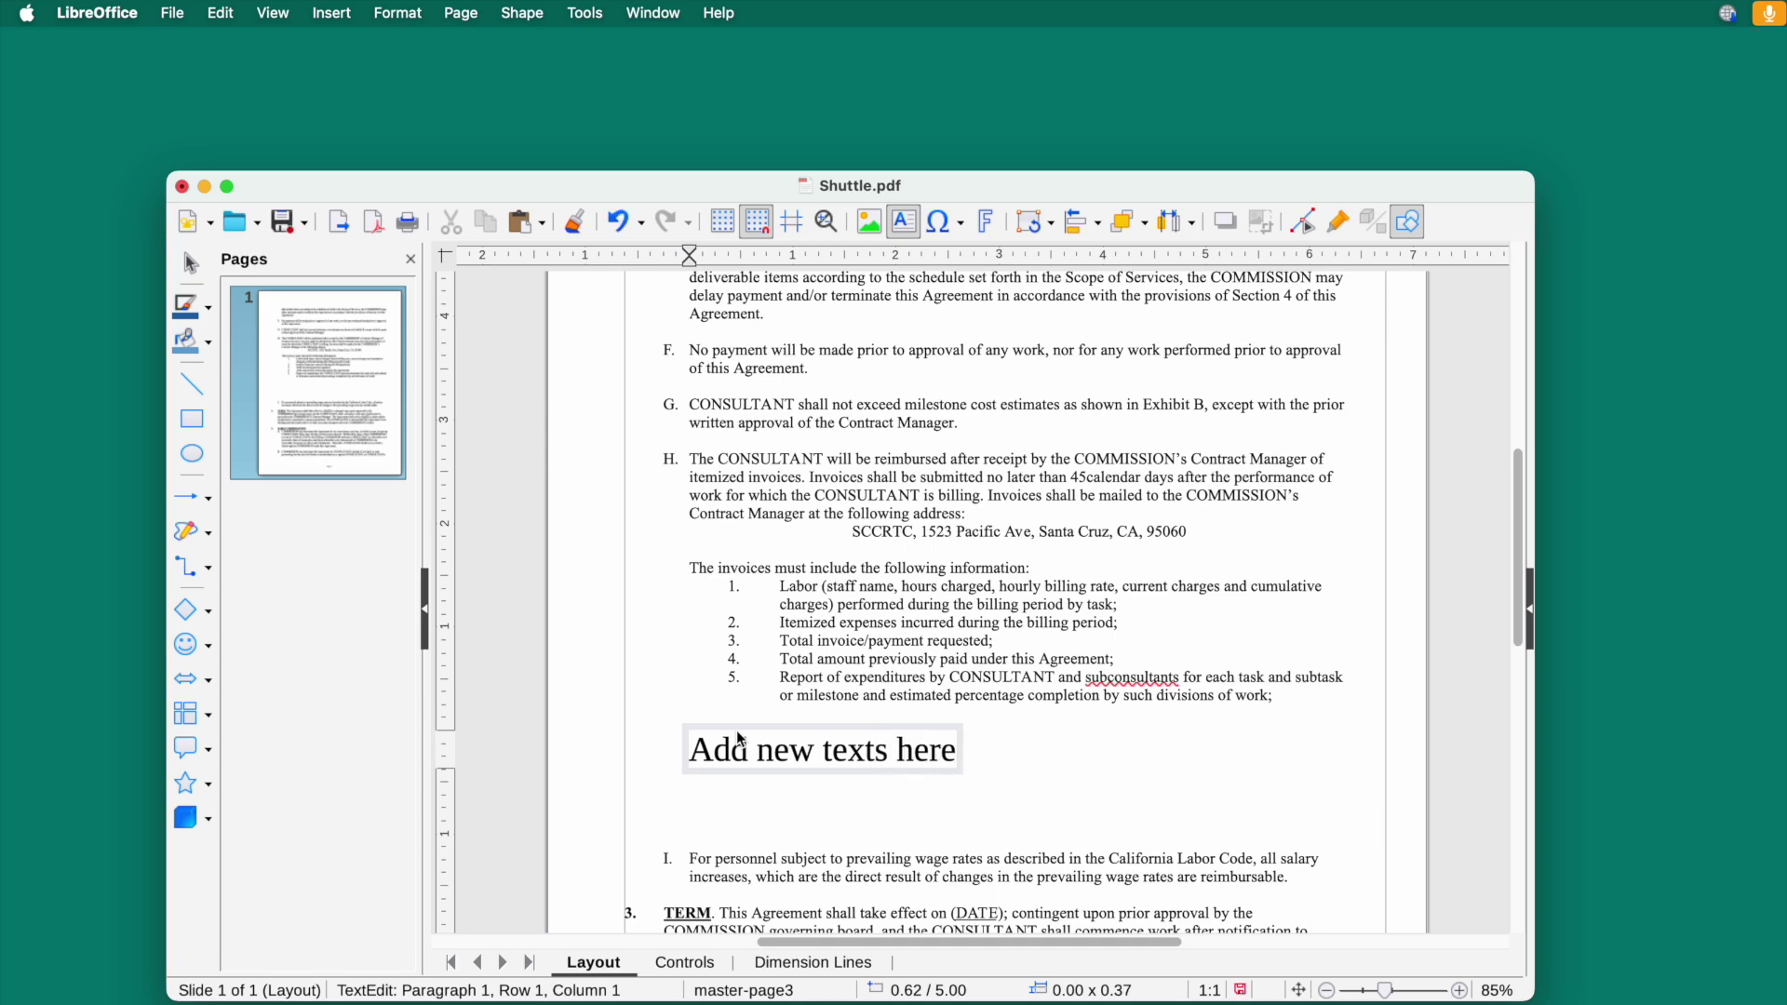
{"action": "left_click_drag", "start_coordinate": [694, 748], "coordinate": [958, 750]}
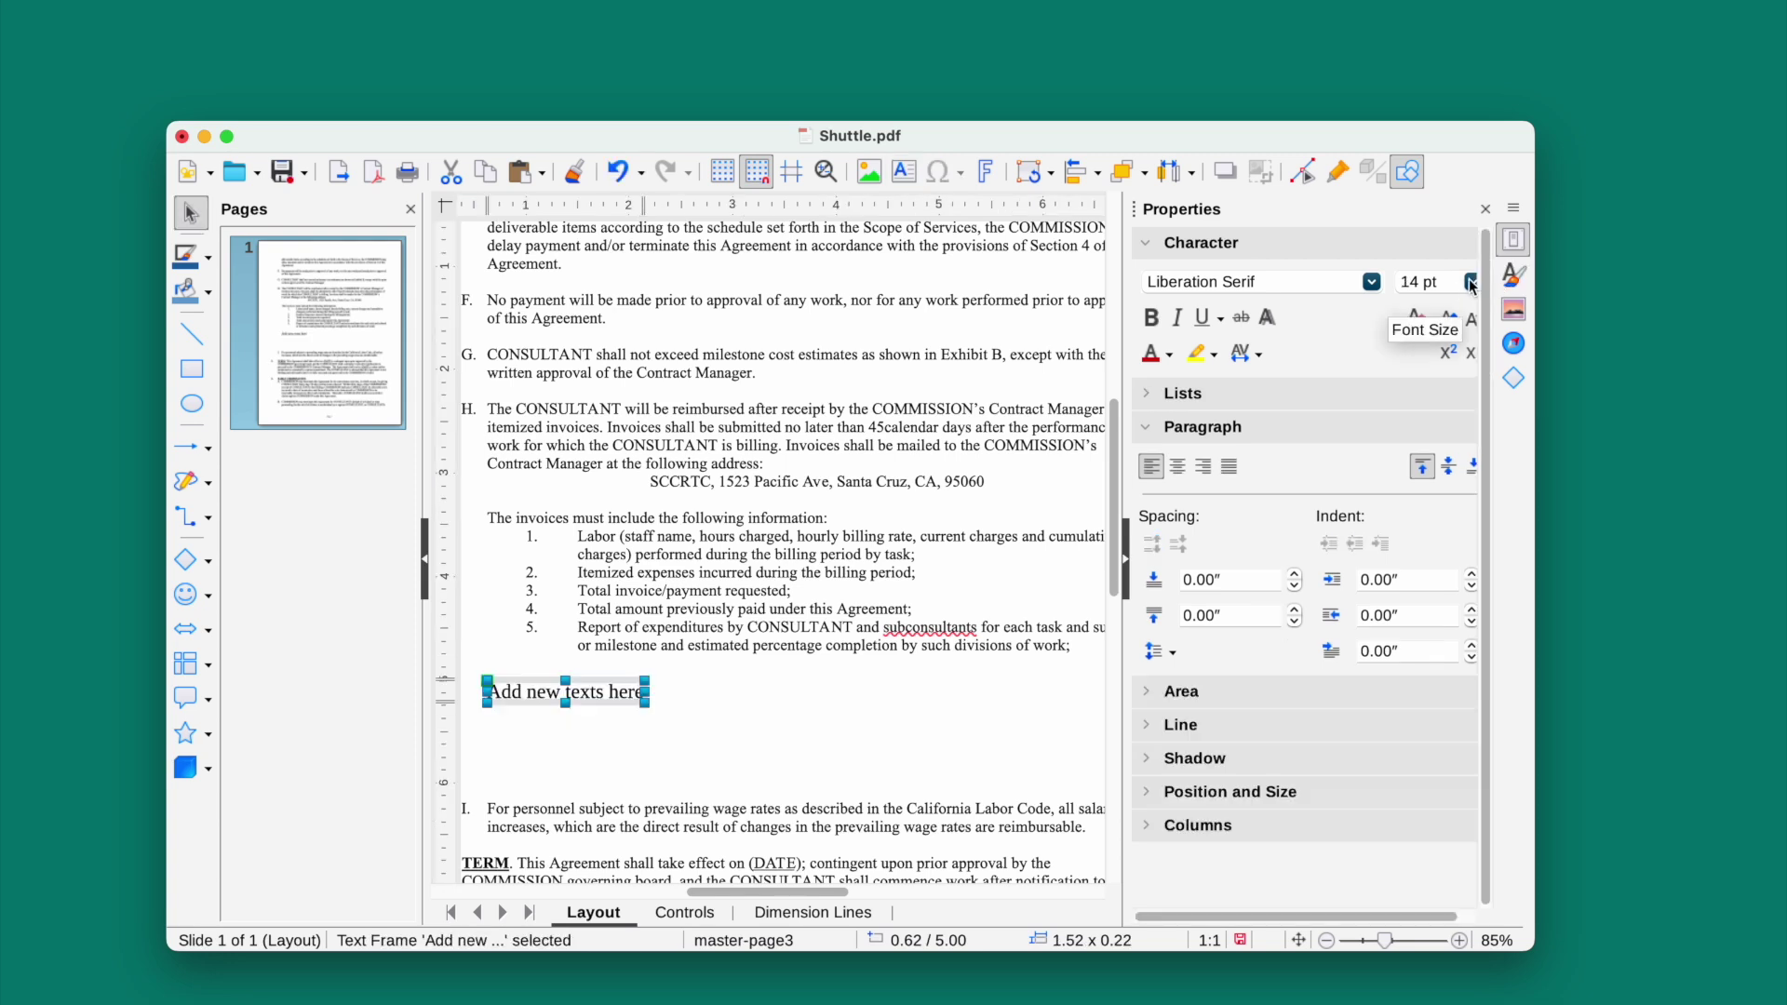
Step: Set the new text to 11 pt and start exporting the document as PDF
{"action": "left_click", "coordinate": [1469, 282]}
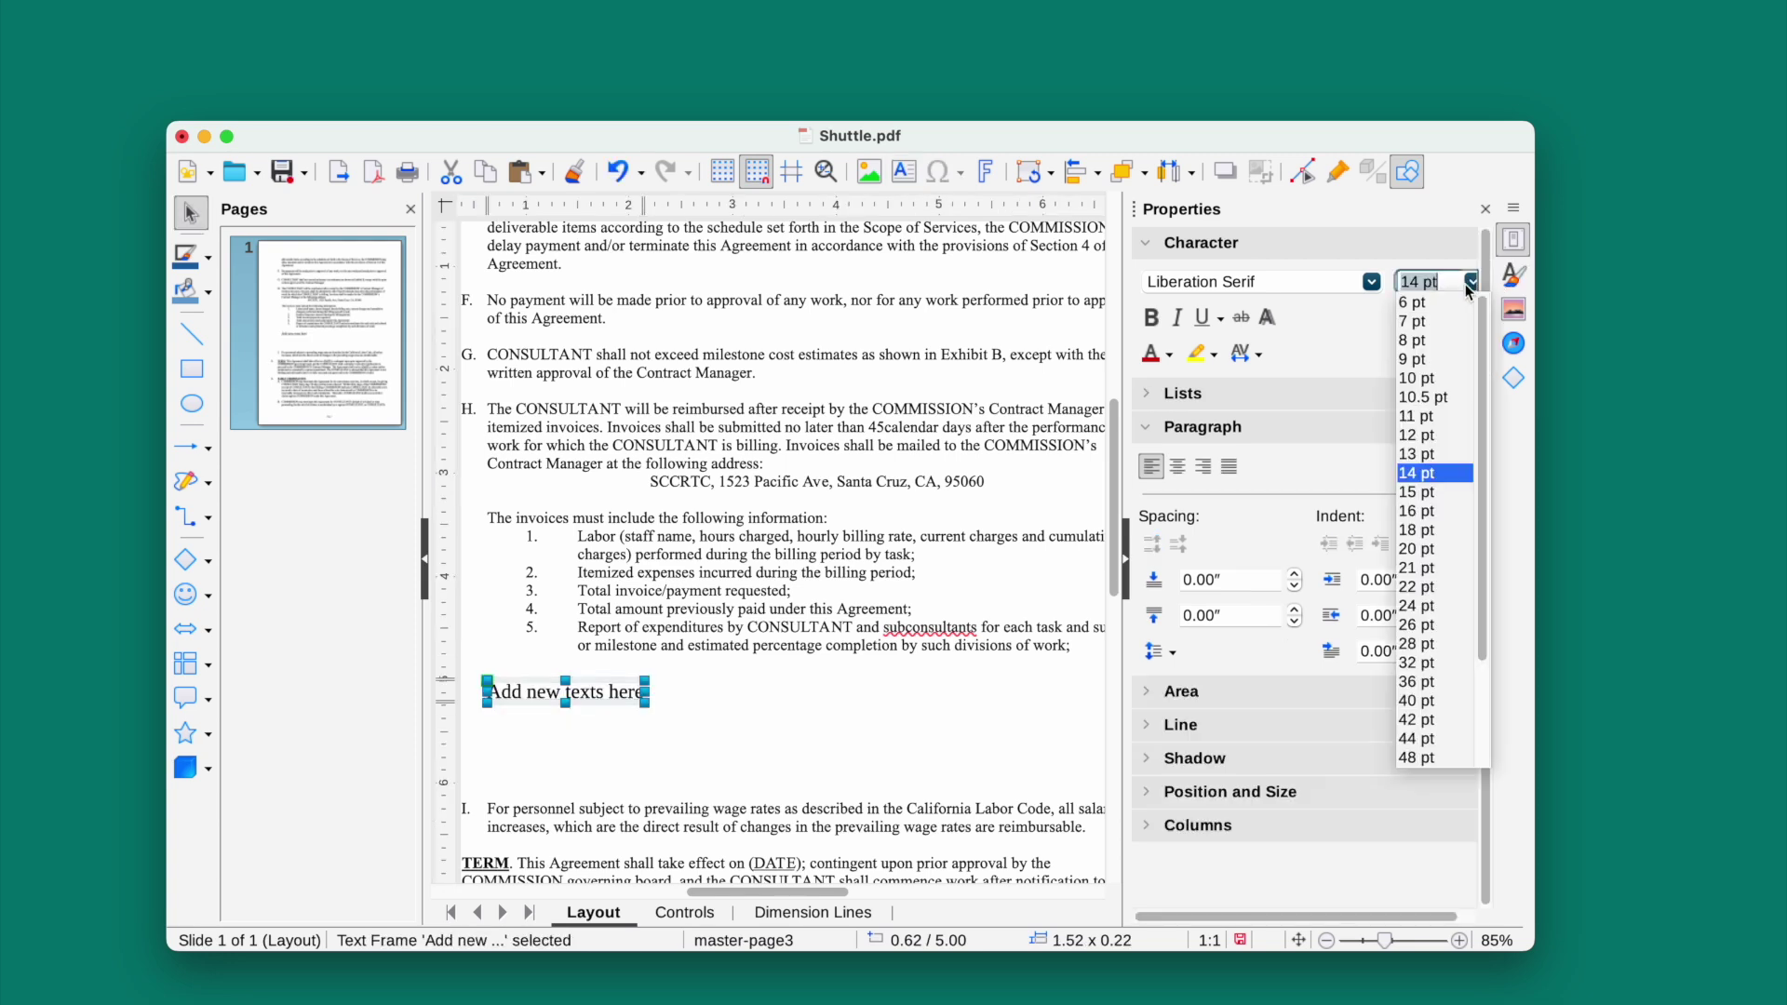
{"action": "left_click", "coordinate": [1417, 416]}
{"action": "key", "text": "Escape"}
{"action": "left_click", "coordinate": [173, 13]}
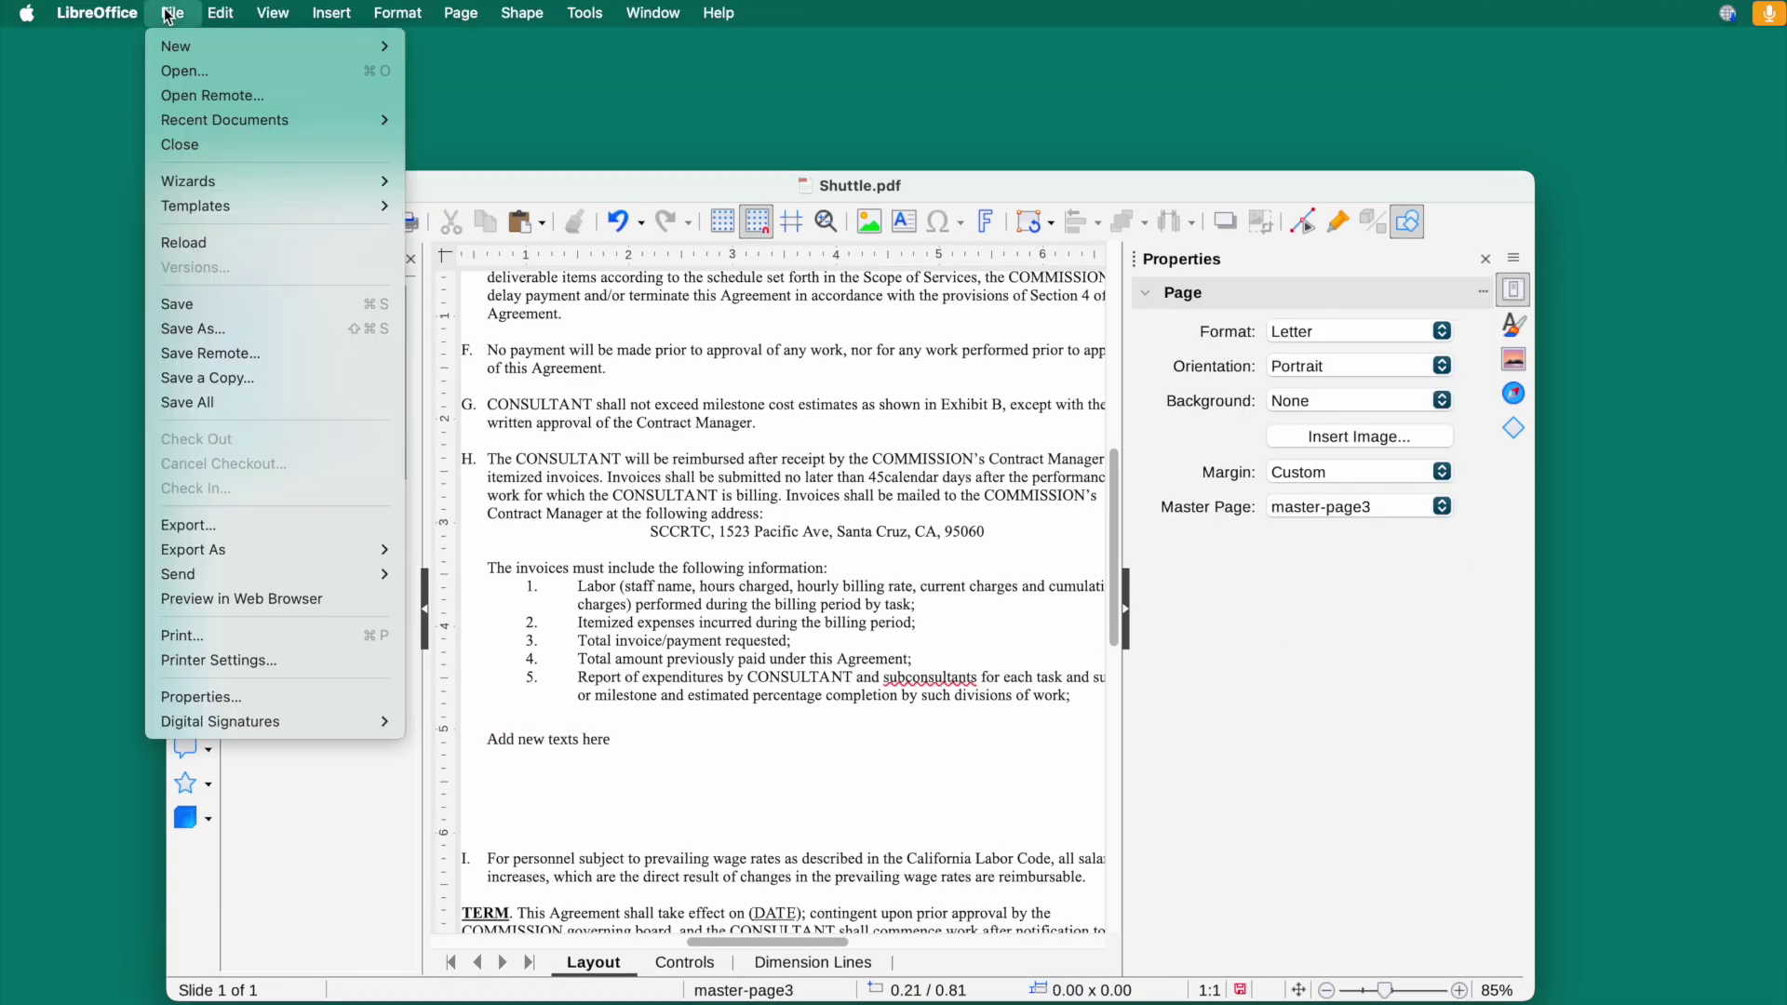
{"action": "mouse_move", "coordinate": [201, 550]}
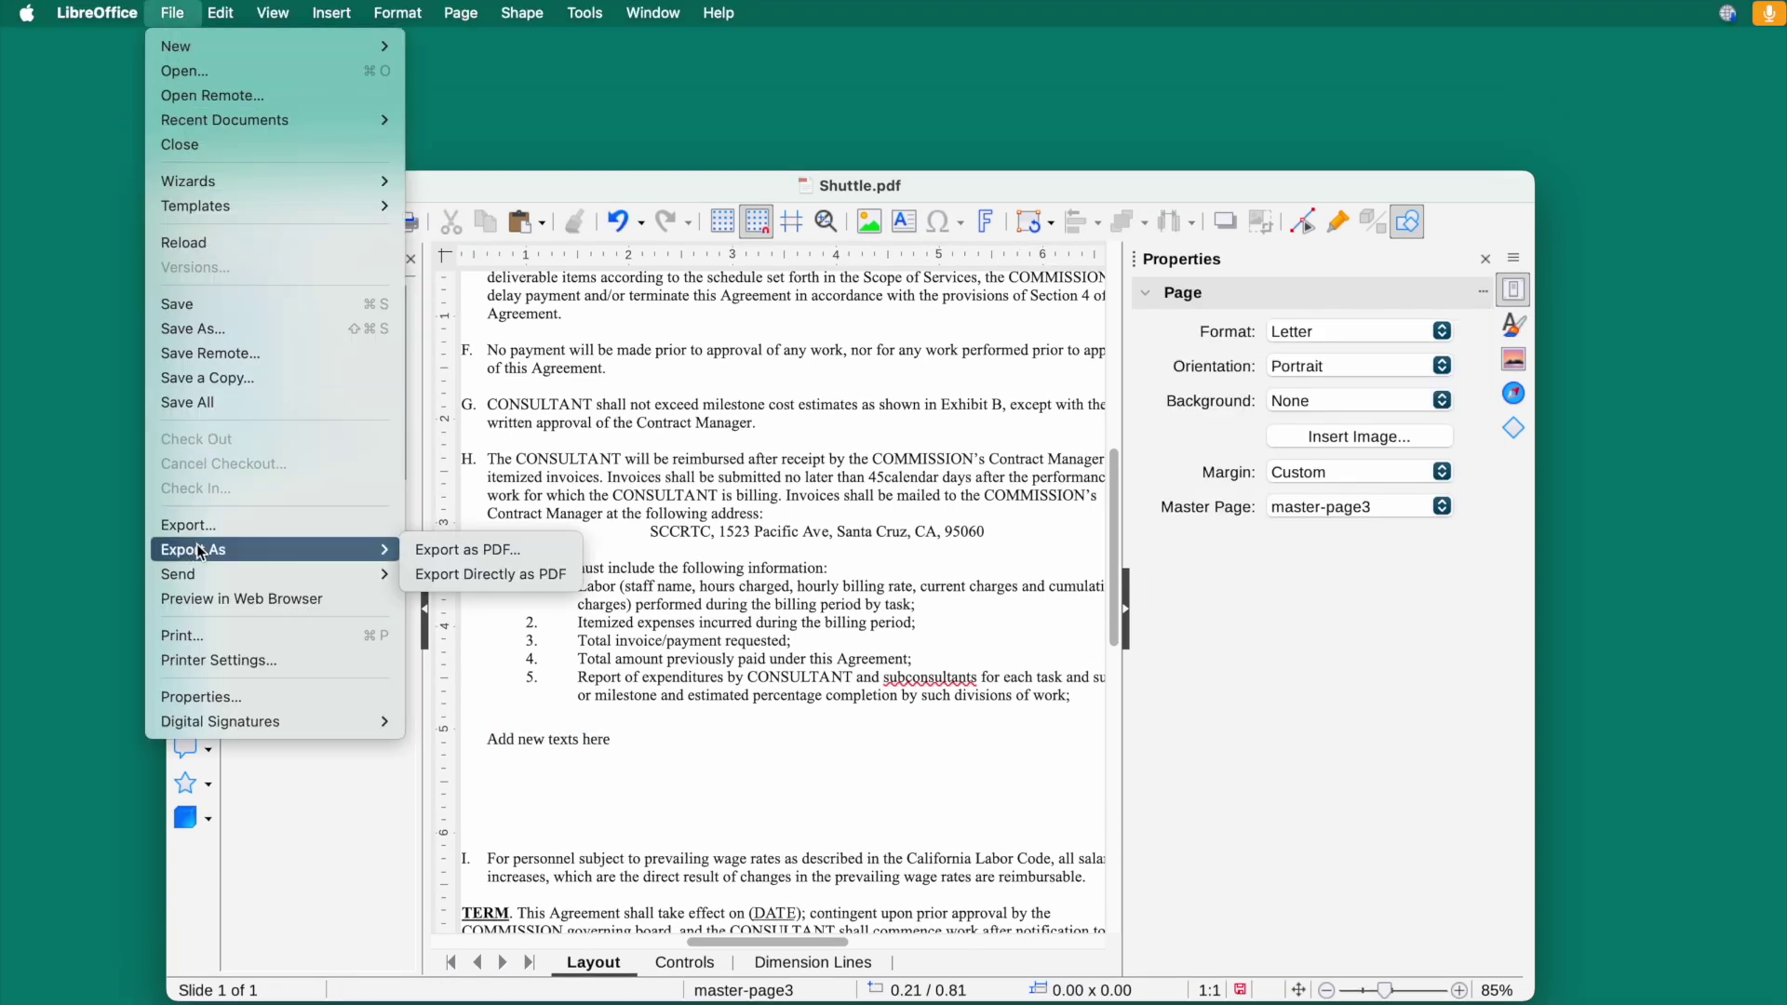